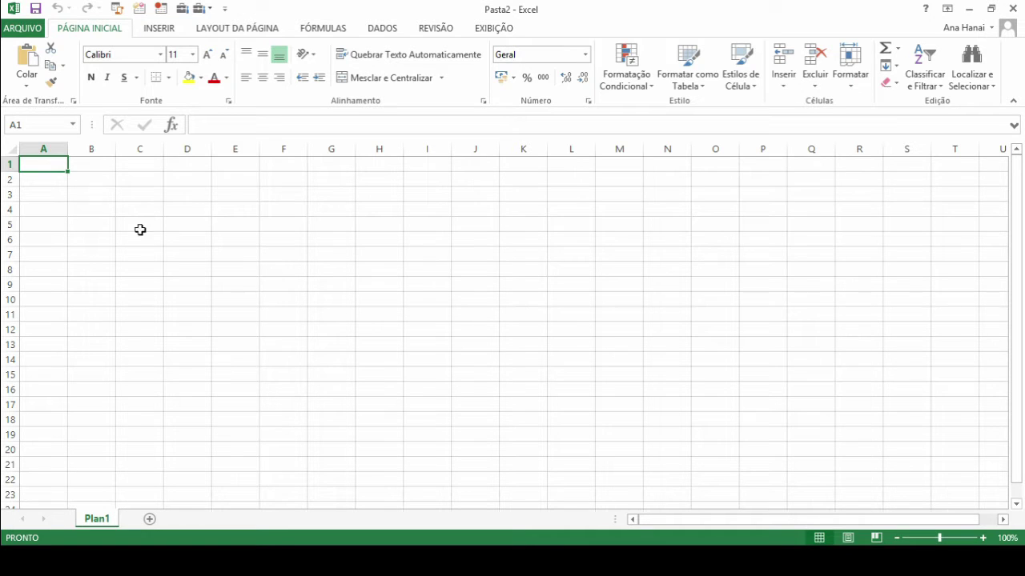
# - Enter the header Chamadas in cell A2
pyautogui.press('Right')
pyautogui.press('Down')
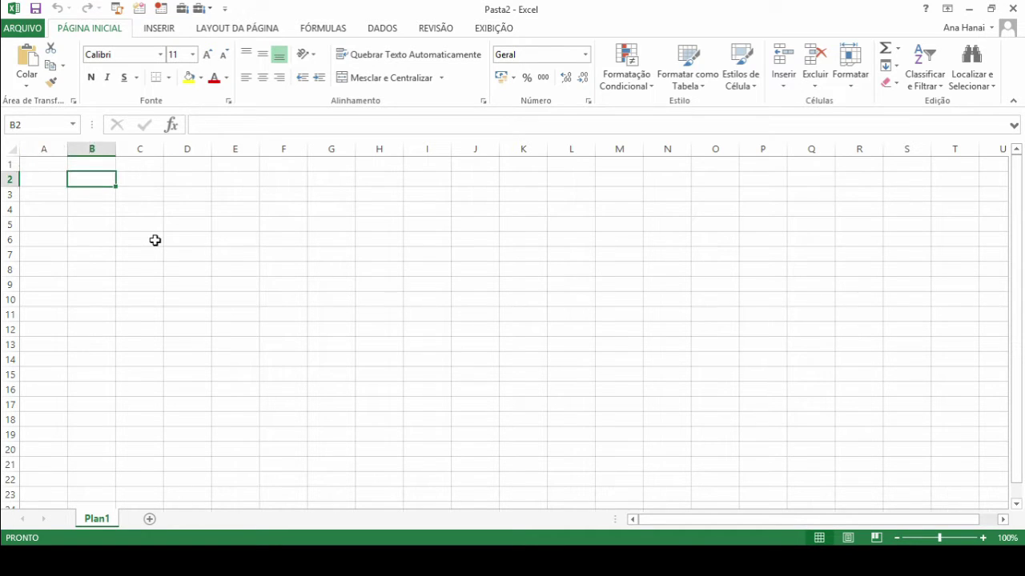
pyautogui.press('Left')
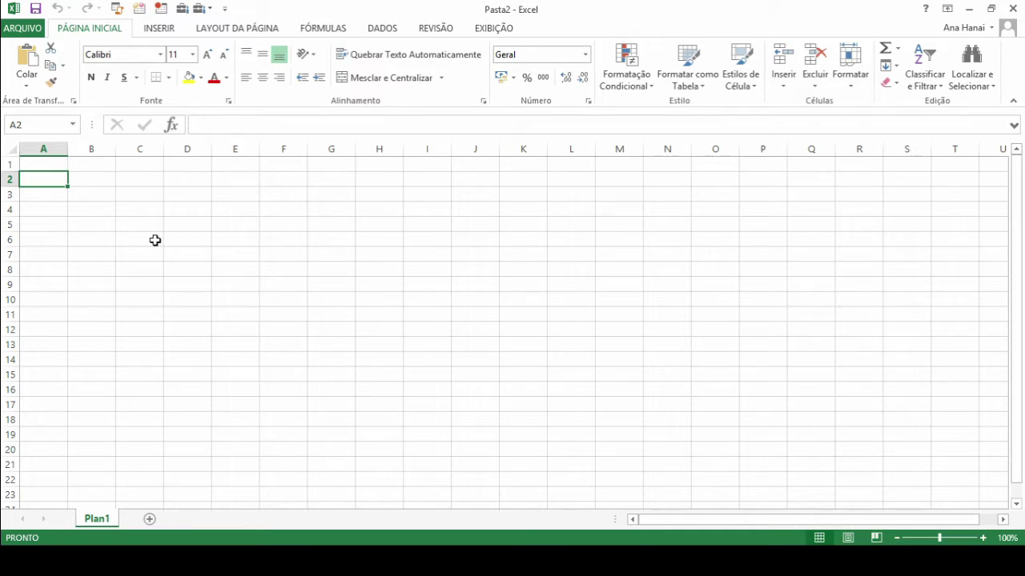
pyautogui.write('Chamadas')
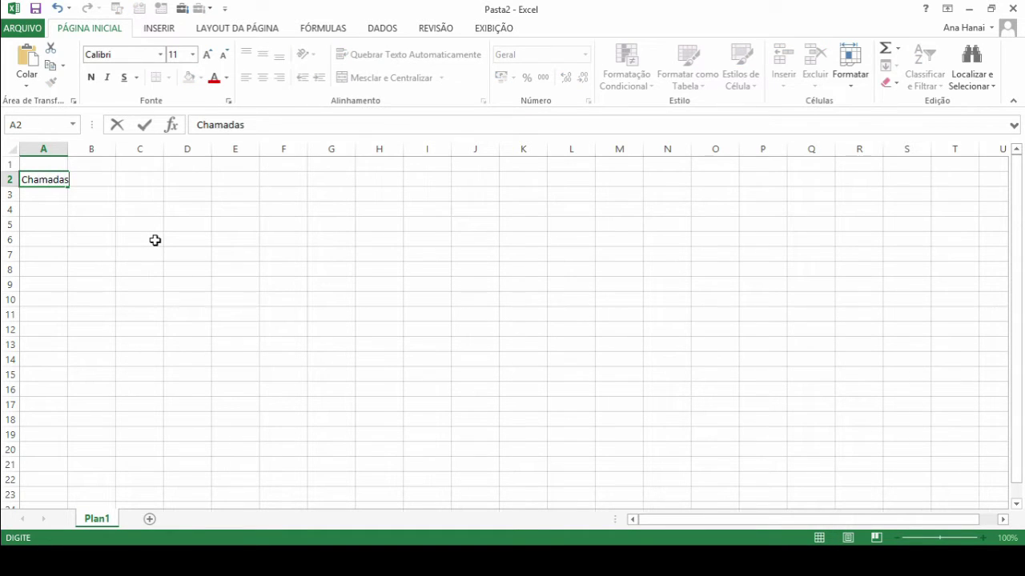
pyautogui.press('Return')
# - Widen column A slightly and replace the header in cell A2 with Ligações
pyautogui.moveTo(68, 148); pyautogui.dragTo(84, 147)
pyautogui.click(69, 177)
pyautogui.write('Liga')
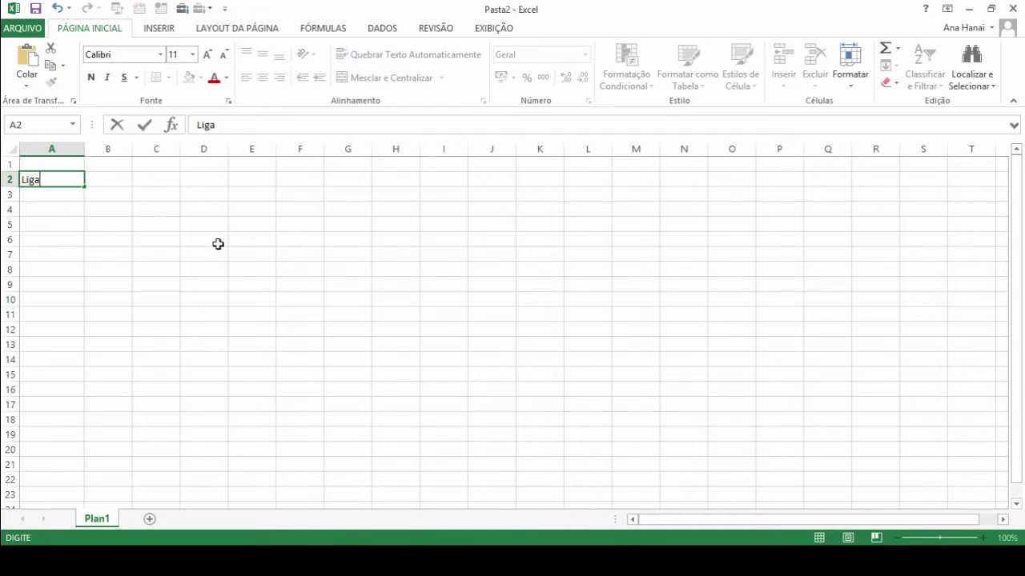
pyautogui.write('ções')
pyautogui.press('Return')
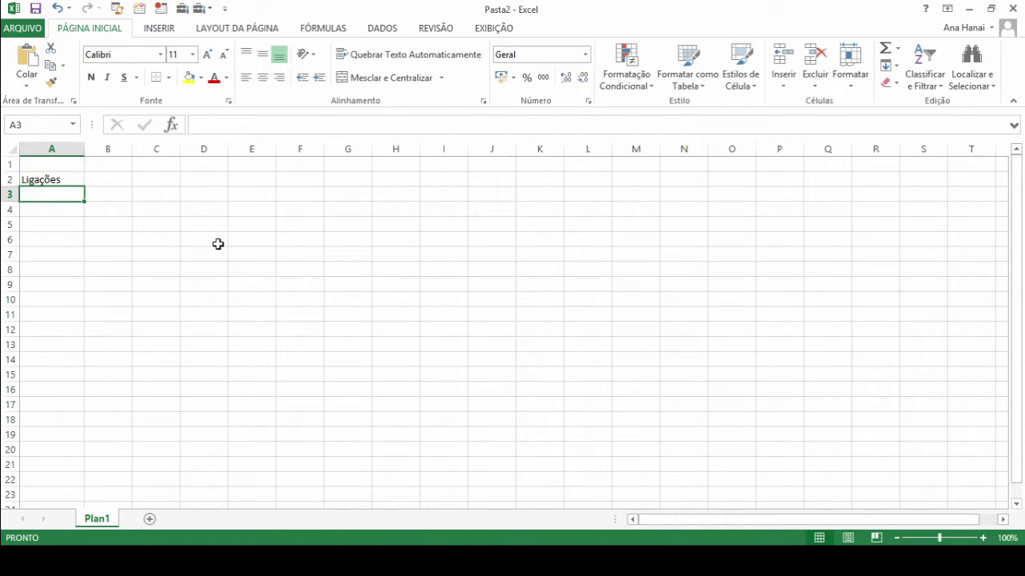
# - Enter the formula =ALEATÓRIOENTRE(5;50) in cell A3, below the Ligações header
pyautogui.hotkey('shift', 'Down')
pyautogui.hotkey('shift', 'Down')
pyautogui.hotkey('shift', 'Down')
pyautogui.hotkey('shift', 'Down')
pyautogui.hotkey('shift', 'Down')
pyautogui.hotkey('shift', 'Down')
pyautogui.hotkey('shift', 'Down')
pyautogui.hotkey('shift', 'Down')
pyautogui.hotkey('shift', 'Down')
pyautogui.hotkey('shift', 'Down')
pyautogui.hotkey('shift', 'Down')
pyautogui.hotkey('shift', 'Down')
pyautogui.hotkey('shift', 'Down')
pyautogui.hotkey('shift', 'Down')
pyautogui.hotkey('shift', 'Down')
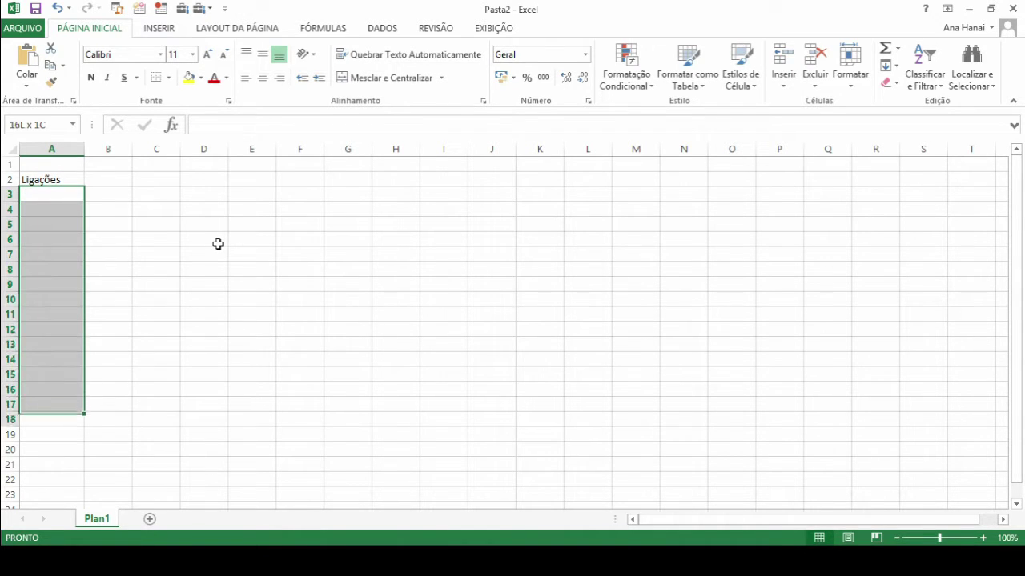
pyautogui.hotkey('shift', 'Down')
pyautogui.hotkey('shift', 'Down')
pyautogui.hotkey('shift', 'Down')
pyautogui.hotkey('shift', 'Down')
pyautogui.write('=a')
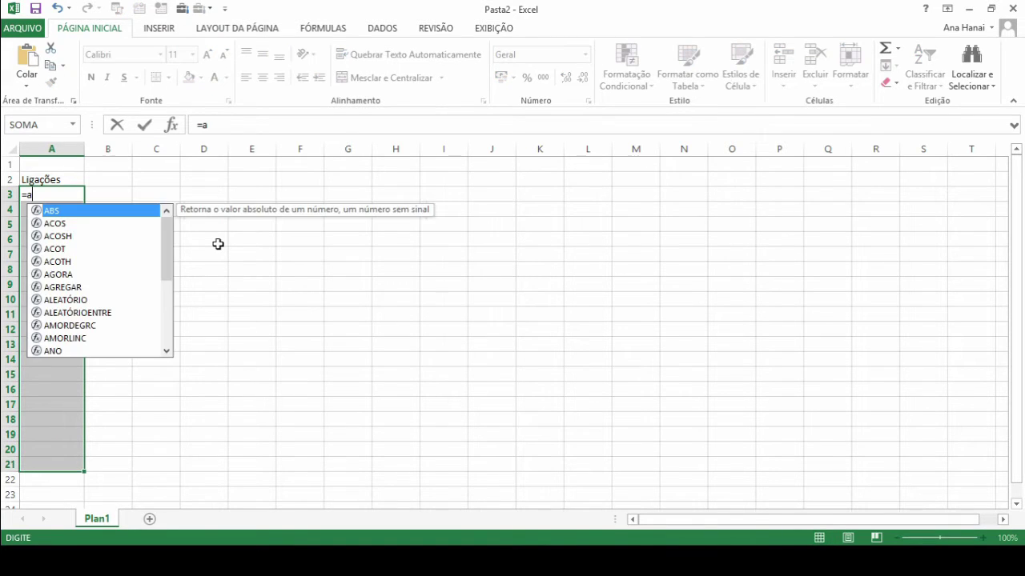
pyautogui.write('le')
pyautogui.press('Down')
pyautogui.press('Tab')
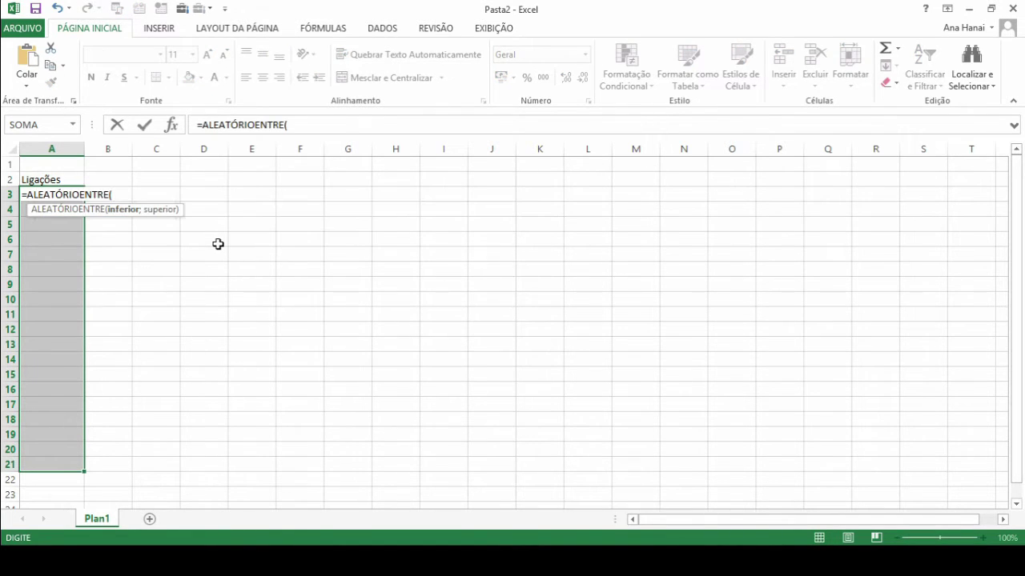
pyautogui.write('5;50)')
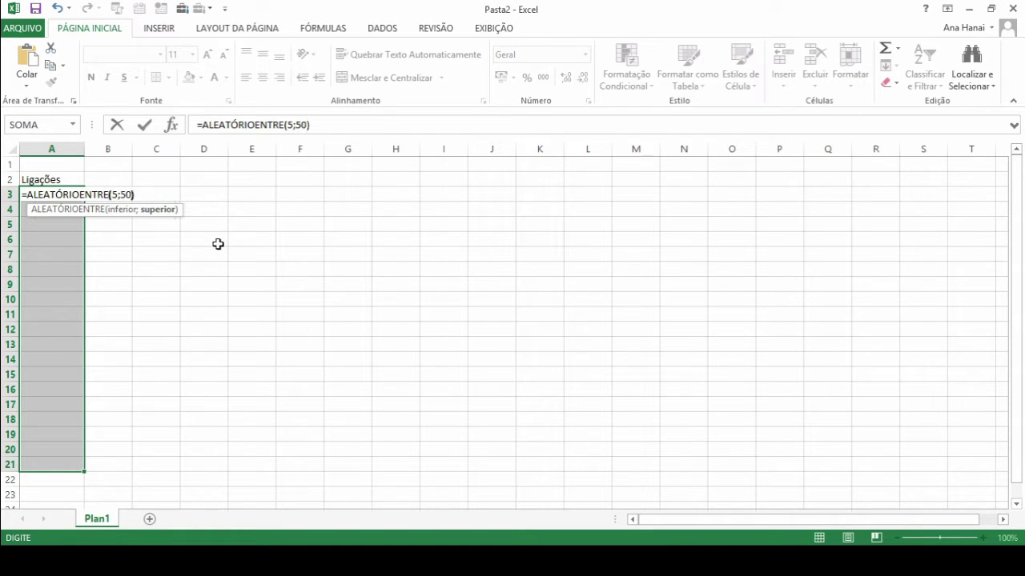
pyautogui.press('Return')
pyautogui.press('Up')
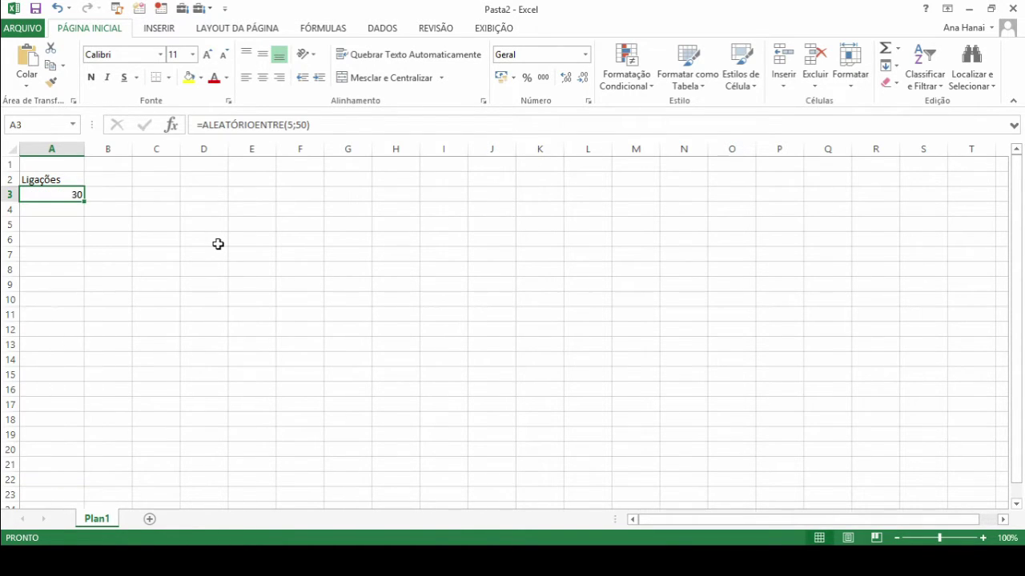
# - Copy the random-number formula from A3 into the cells A4 to A22
pyautogui.hotkey('ctrl', 'c')
pyautogui.press('Down')
pyautogui.hotkey('shift', 'Down')
pyautogui.hotkey('shift', 'Down')
pyautogui.hotkey('shift', 'Down')
pyautogui.hotkey('shift', 'Down')
pyautogui.hotkey('shift', 'Down')
pyautogui.hotkey('shift', 'Down')
pyautogui.hotkey('shift', 'Down')
pyautogui.hotkey('shift', 'Down')
pyautogui.hotkey('shift', 'Down')
pyautogui.hotkey('shift', 'Down')
pyautogui.hotkey('shift', 'Down')
pyautogui.hotkey('shift', 'Down')
pyautogui.hotkey('shift', 'Down')
pyautogui.hotkey('shift', 'Down')
pyautogui.hotkey('shift', 'Down')
pyautogui.hotkey('shift', 'Down')
pyautogui.hotkey('shift', 'Down')
pyautogui.hotkey('shift', 'Down')
pyautogui.hotkey('shift', 'Down')
pyautogui.hotkey('shift', 'Down')
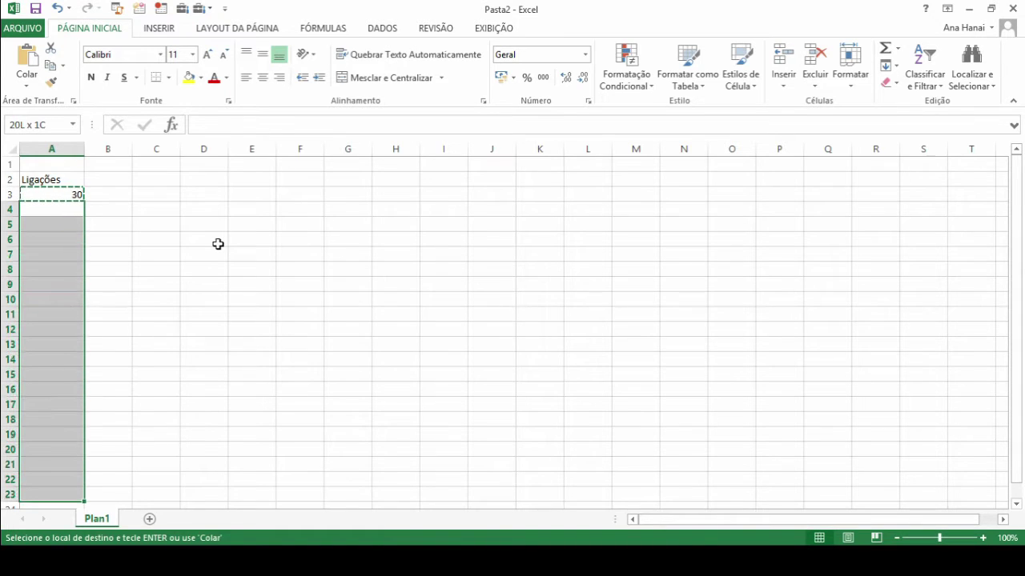
pyautogui.hotkey('ctrl', 'v')
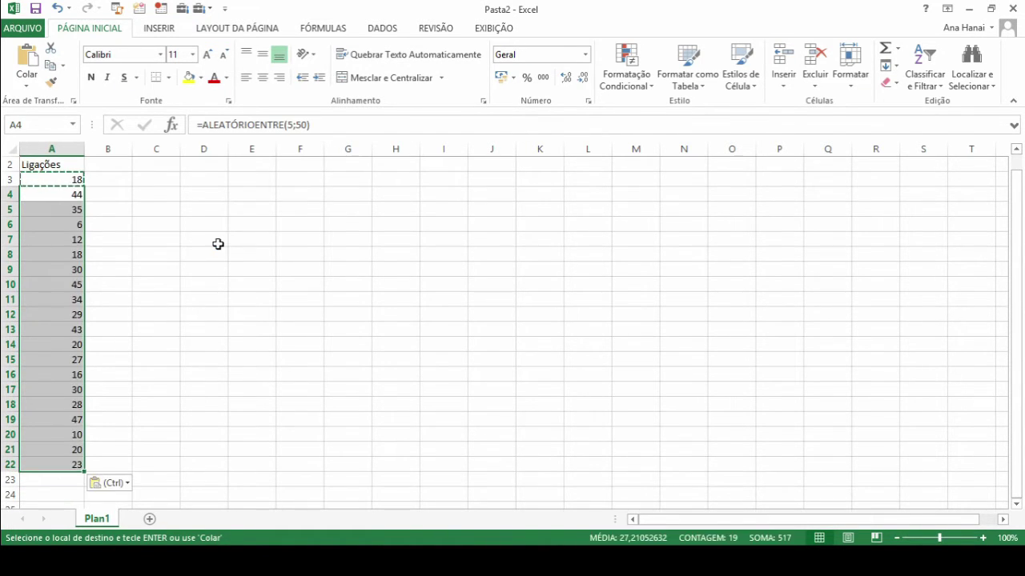
# - Centre the contents of column A horizontally
pyautogui.hotkey('ctrl', 'Home')
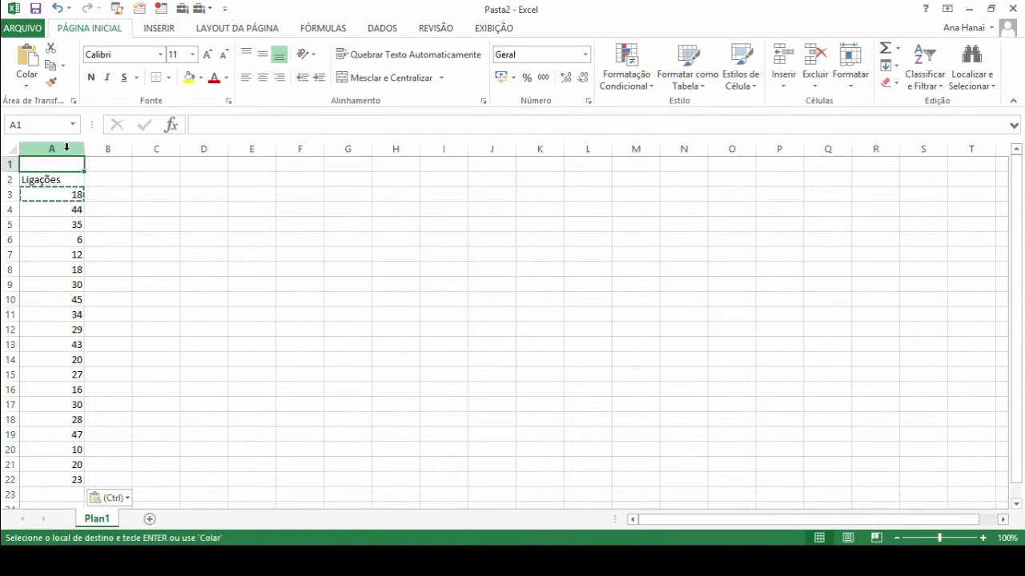
pyautogui.click(51, 149)
pyautogui.click(263, 77)
# - Replace the random-number formulas in A3:A22 with their static values and end the copy mode
pyautogui.moveTo(49, 193); pyautogui.dragTo(59, 480)
pyautogui.hotkey('ctrl', 'c')
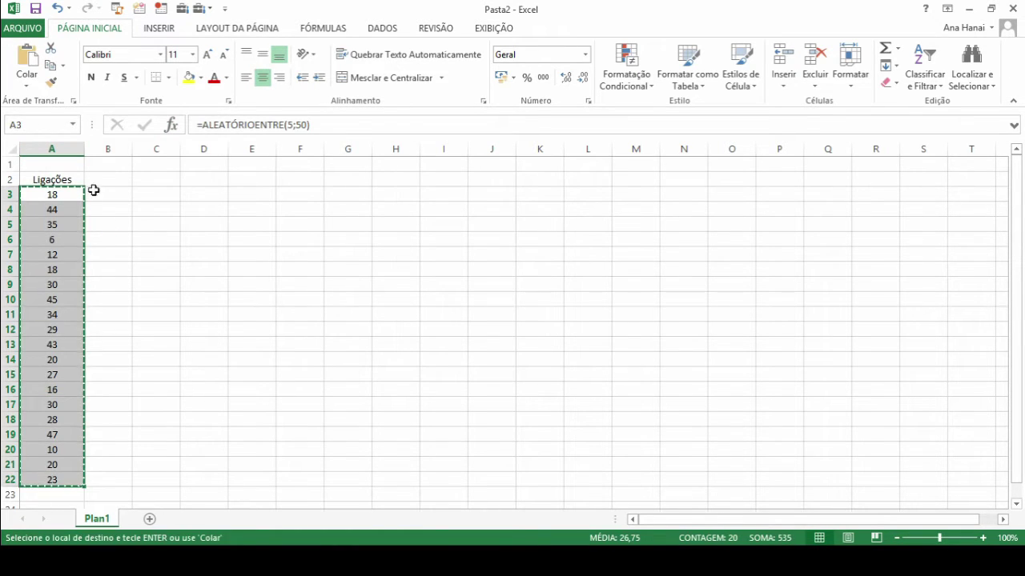
pyautogui.click(27, 80)
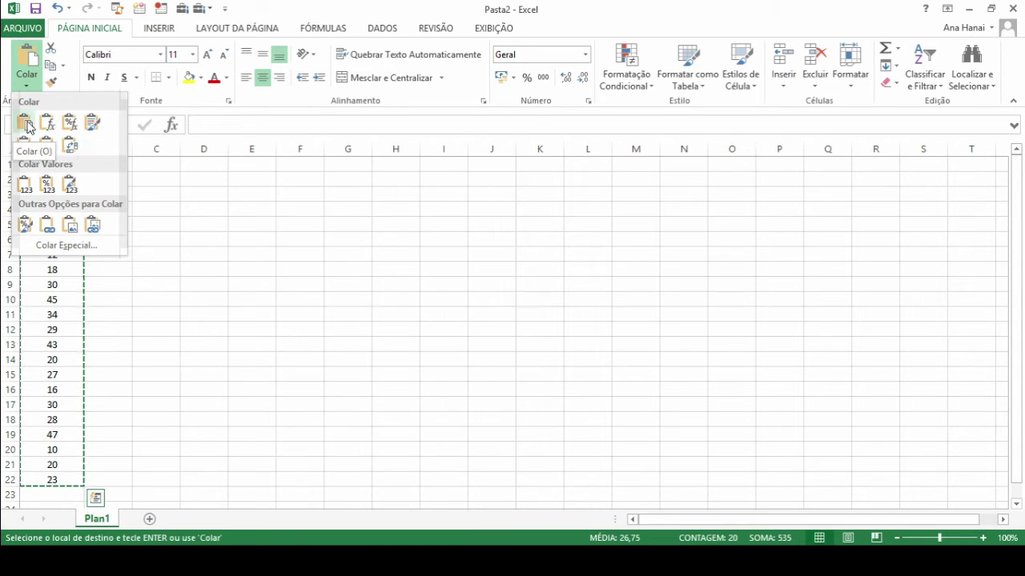
pyautogui.click(28, 189)
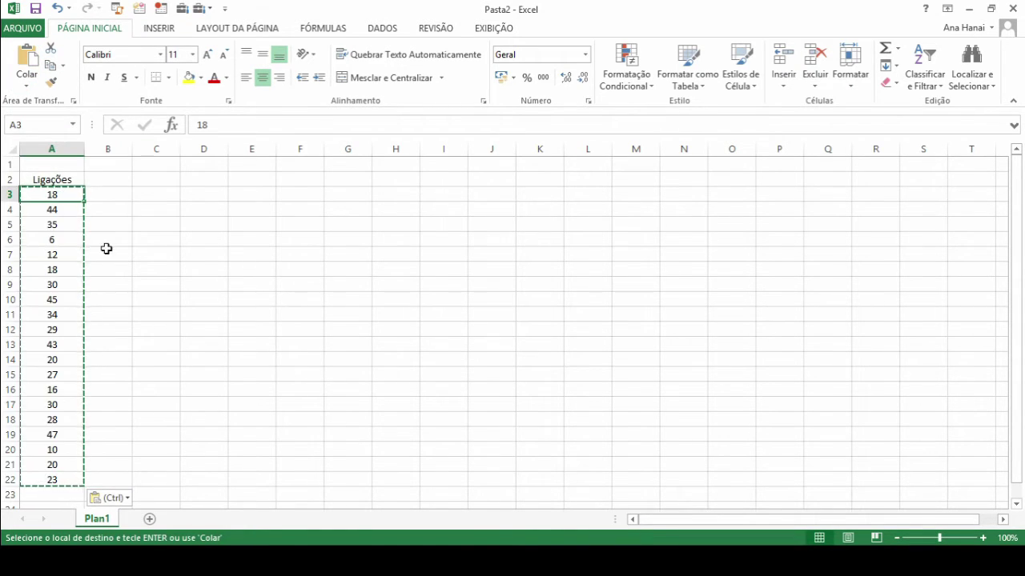
pyautogui.press('Down')
pyautogui.press('Down')
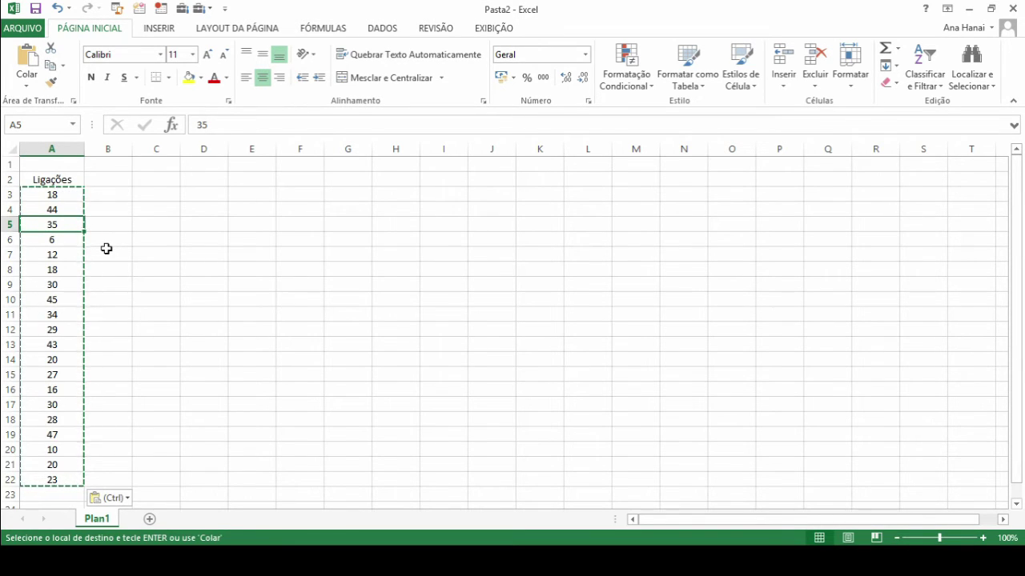
pyautogui.press('Escape')
# - Insert a blank column before the Ligações column
pyautogui.press('Up')
pyautogui.press('Up')
pyautogui.press('Right')
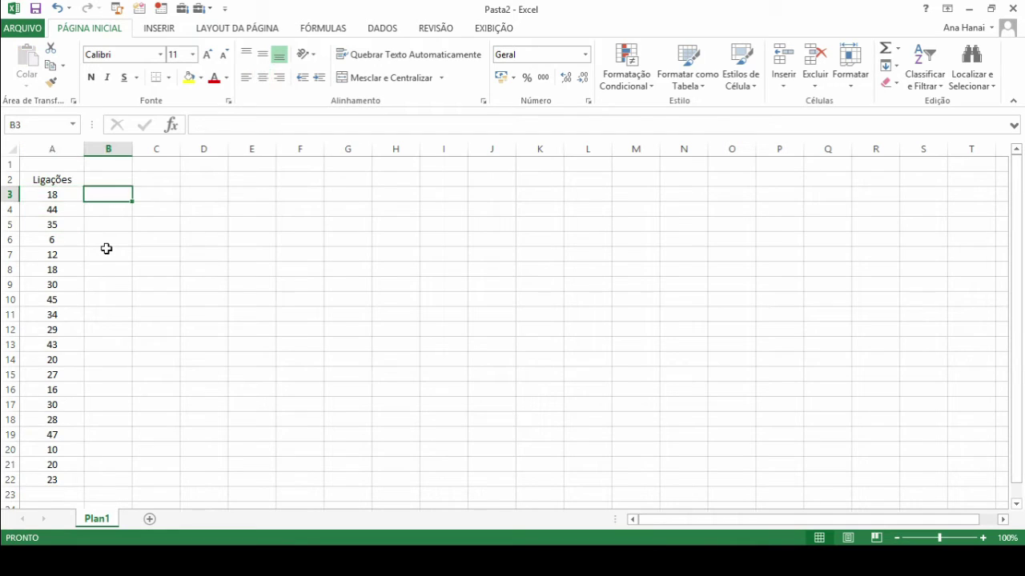
pyautogui.press('Up')
pyautogui.press('Left')
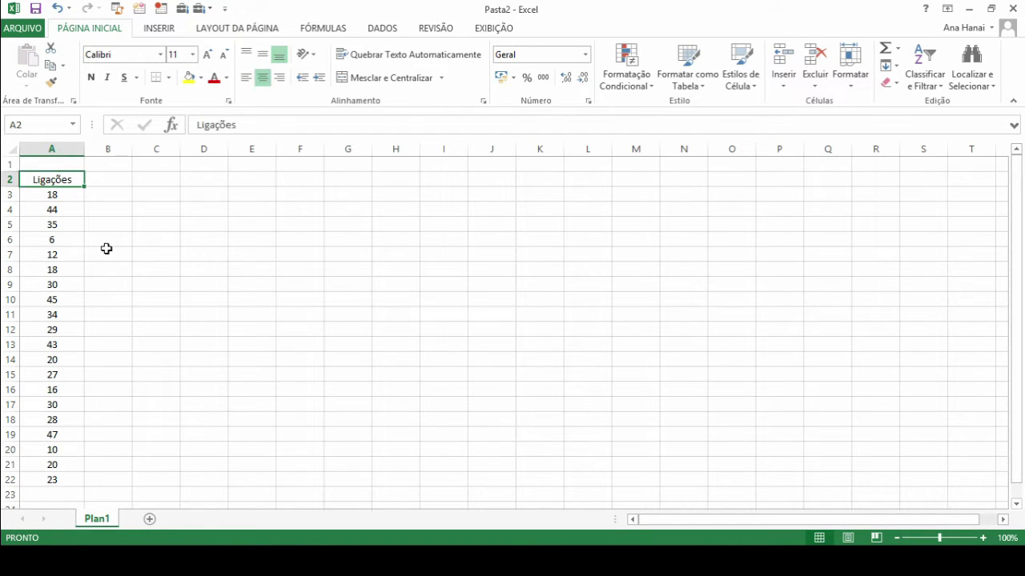
pyautogui.press('Down')
pyautogui.hotkey('shift', 'space')
pyautogui.hotkey('ctrl', 'space')
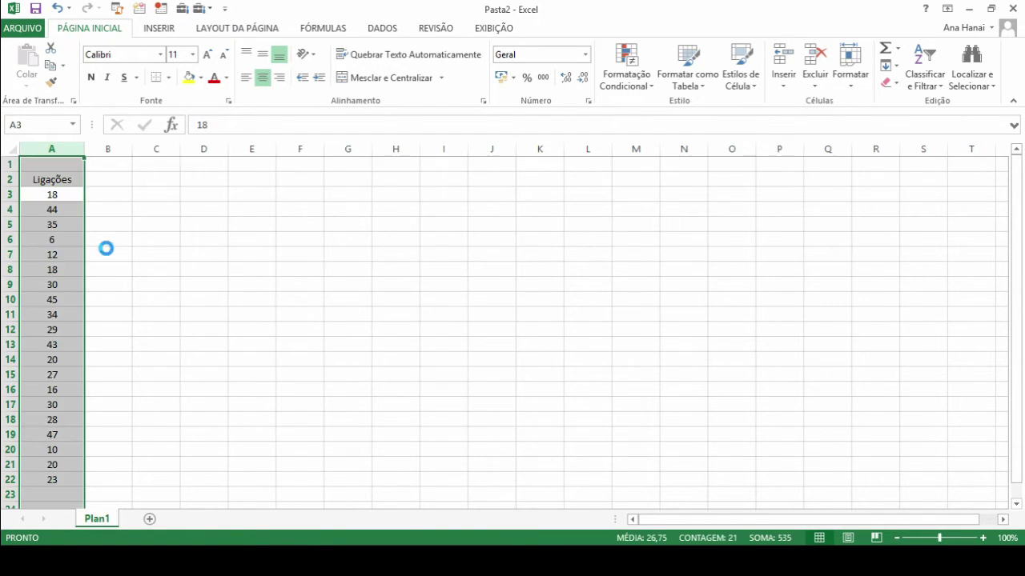
pyautogui.hotkey('ctrl', '+')
pyautogui.press('Down')
pyautogui.press('Up')
pyautogui.press('Up')
pyautogui.press('Down')
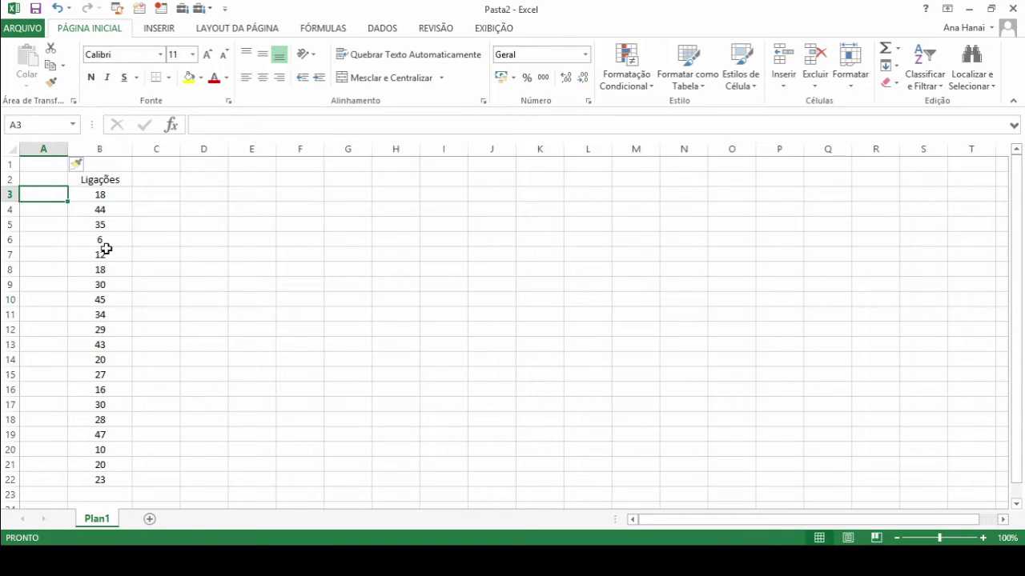
# - Insert a blank row between the Ligações header and its first value
pyautogui.hotkey('shift', 'space')
pyautogui.hotkey('ctrl', '+')
pyautogui.press('Down')
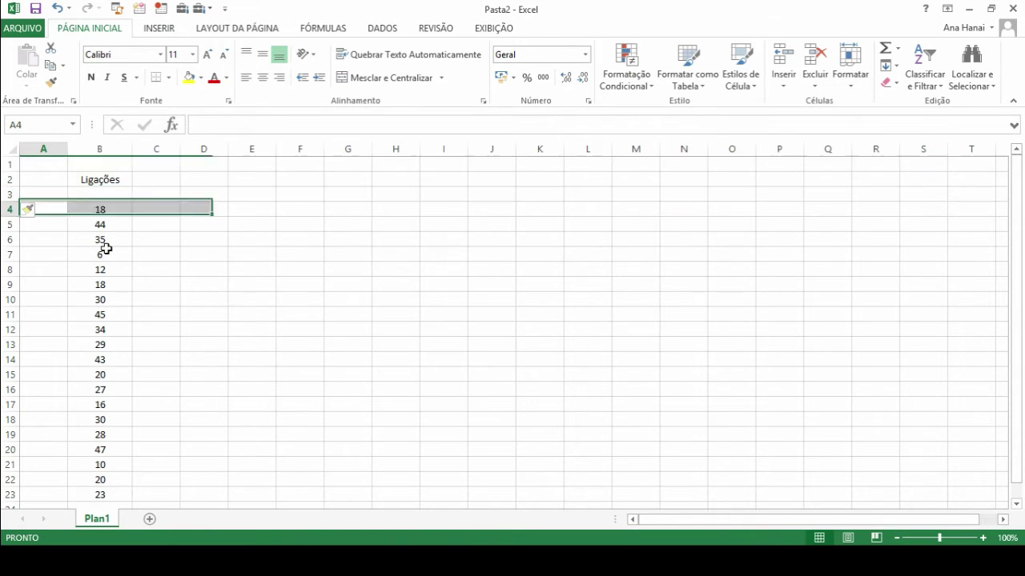
pyautogui.press('Up')
# - Enter the label Total in cell A3 and fill cell B3 with a grey theme colour
pyautogui.write('Total')
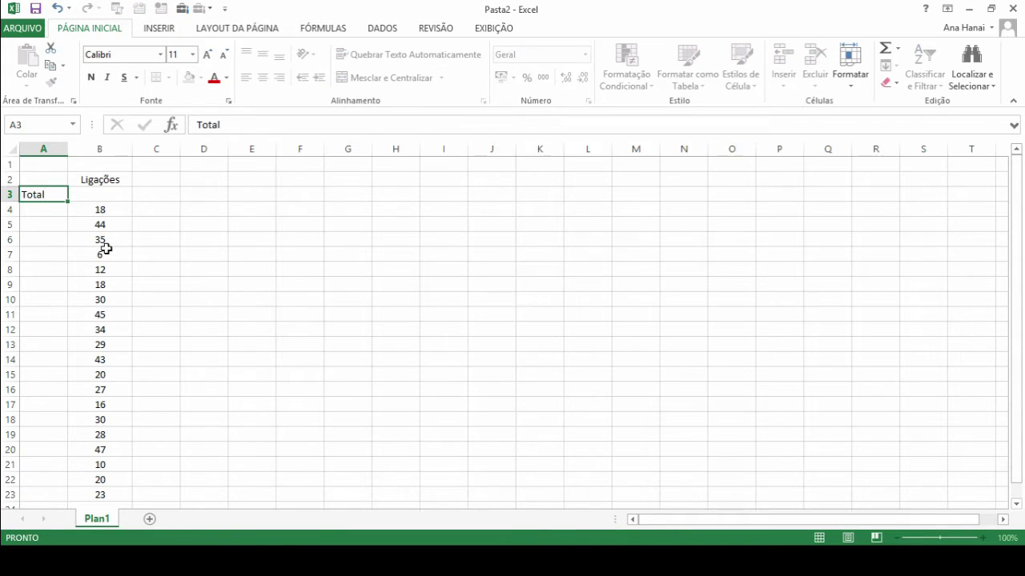
pyautogui.press('Tab')
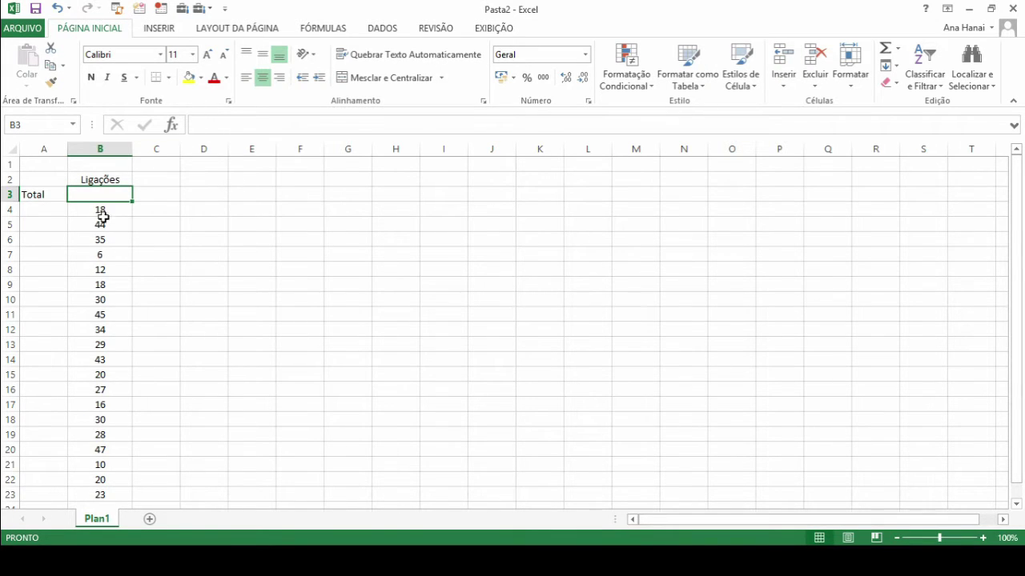
pyautogui.click(201, 79)
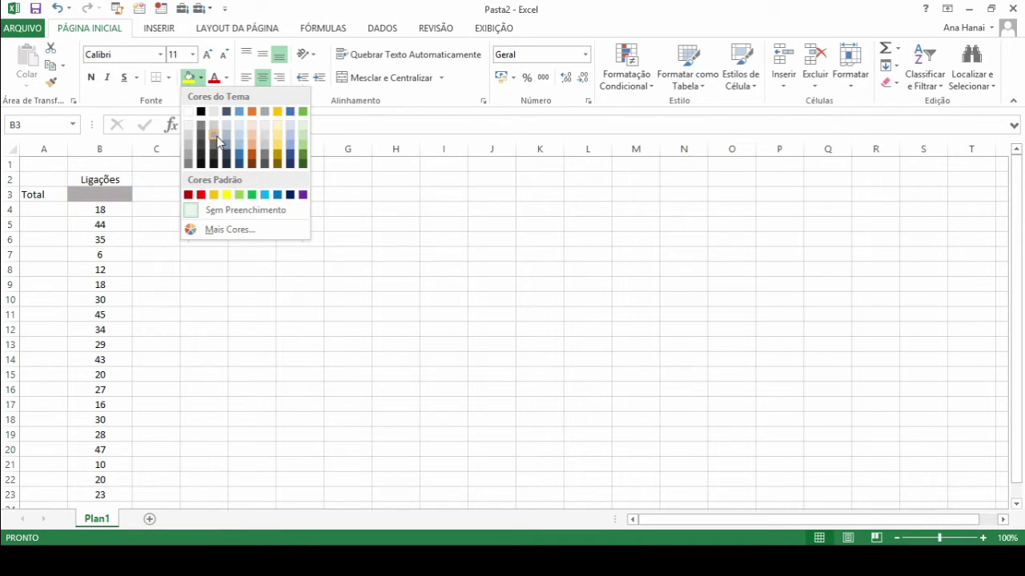
pyautogui.click(214, 136)
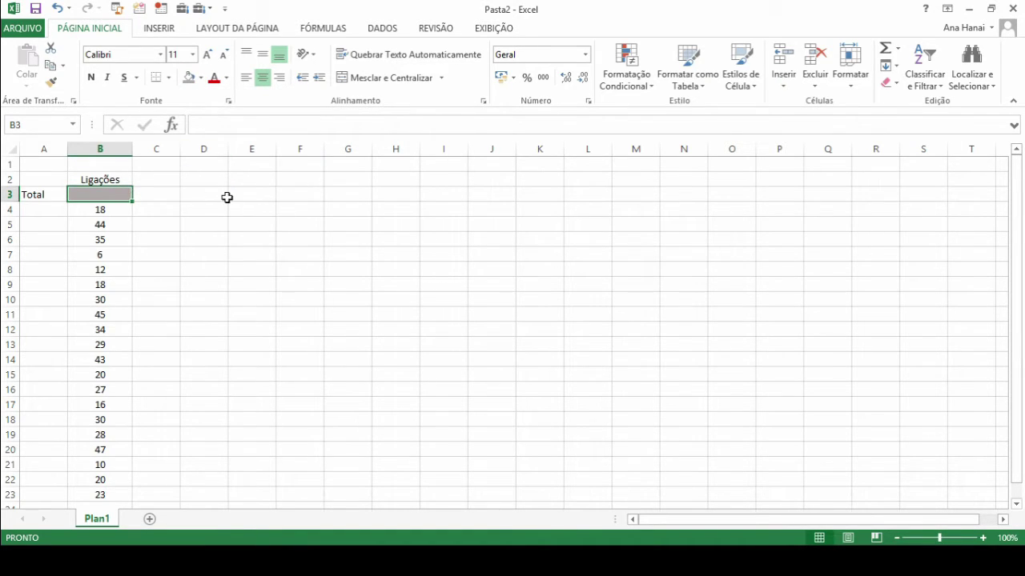
# - Total the Ligações values in cell B3 with the formula =SOMA(B4:B23)
pyautogui.write('=soma(')
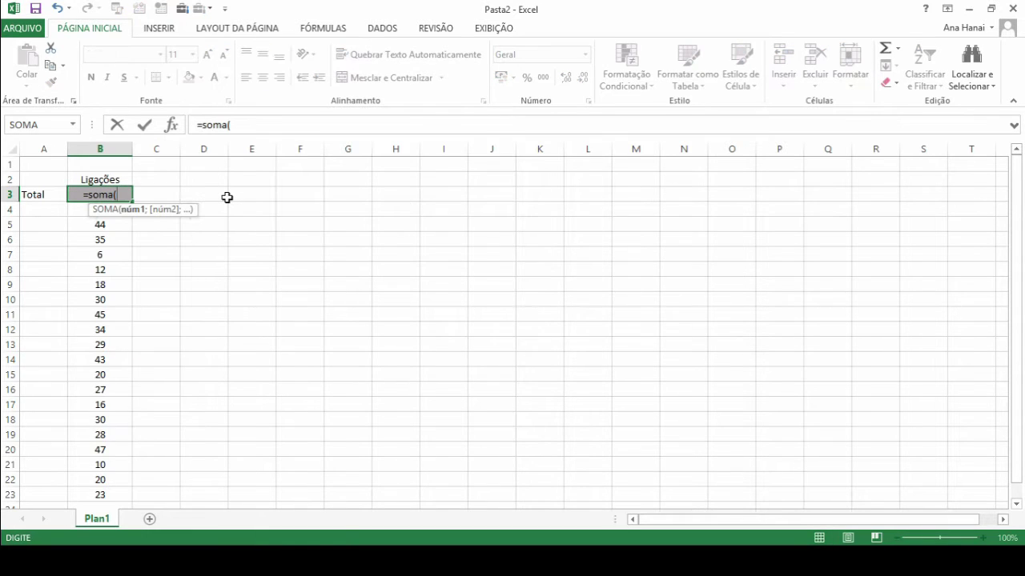
pyautogui.press('Down')
pyautogui.hotkey('shift', 'Down')
pyautogui.hotkey('shift', 'Down')
pyautogui.hotkey('shift', 'Down')
pyautogui.hotkey('shift', 'Down')
pyautogui.hotkey('shift', 'Down')
pyautogui.hotkey('shift', 'Down')
pyautogui.hotkey('shift', 'Down')
pyautogui.hotkey('shift', 'Down')
pyautogui.hotkey('shift', 'Down')
pyautogui.hotkey('shift', 'Down')
pyautogui.hotkey('shift', 'Down')
pyautogui.hotkey('shift', 'Down')
pyautogui.hotkey('shift', 'Down')
pyautogui.hotkey('shift', 'Down')
pyautogui.hotkey('shift', 'Down')
pyautogui.hotkey('shift', 'Down')
pyautogui.hotkey('shift', 'Down')
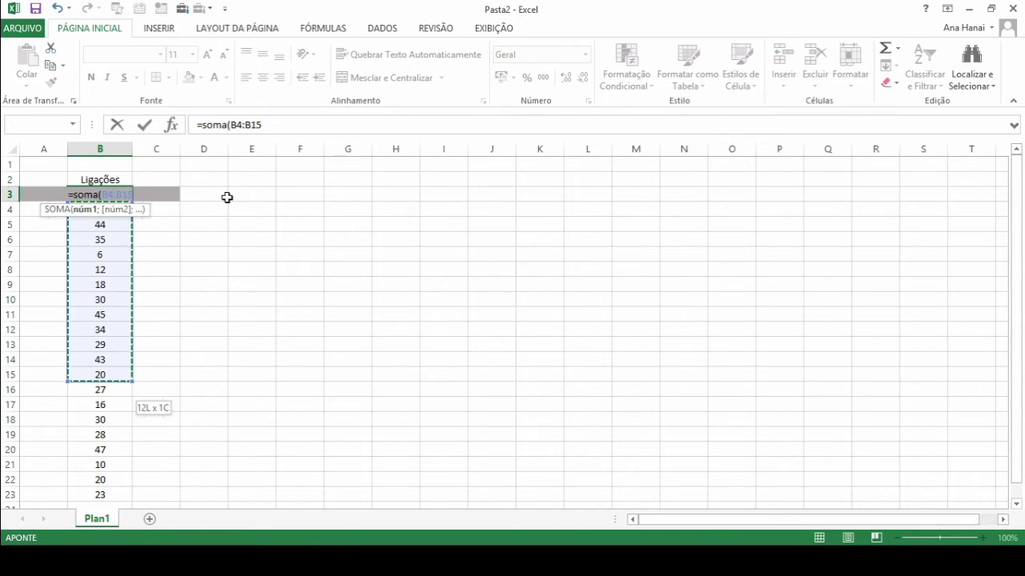
pyautogui.hotkey('shift', 'Down')
pyautogui.hotkey('shift', 'Down')
pyautogui.hotkey('shift', 'Down')
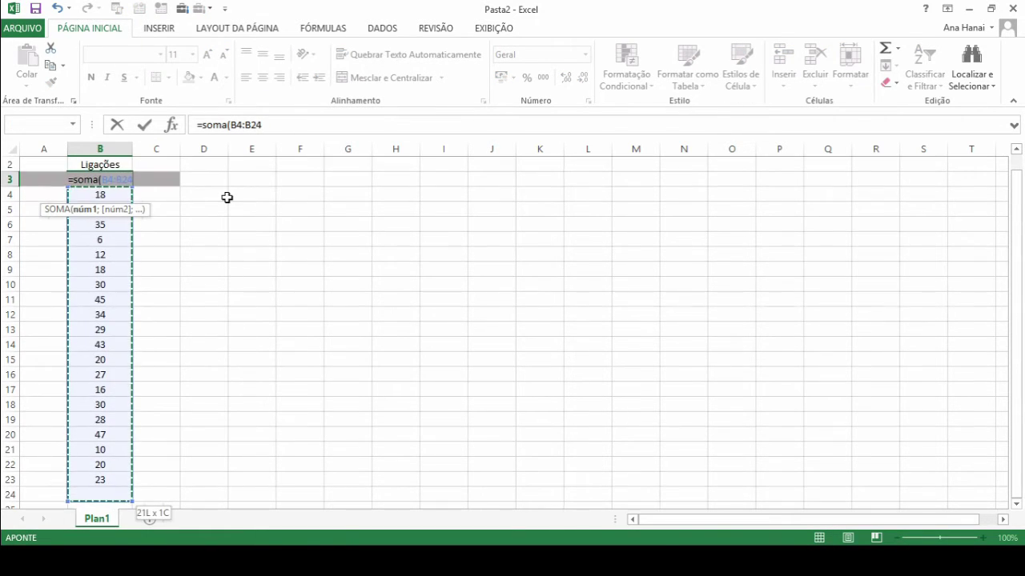
pyautogui.hotkey('shift', 'Up')
pyautogui.write(')')
pyautogui.press('Return')
# - Centre the Total label in cell A3
pyautogui.press('Left')
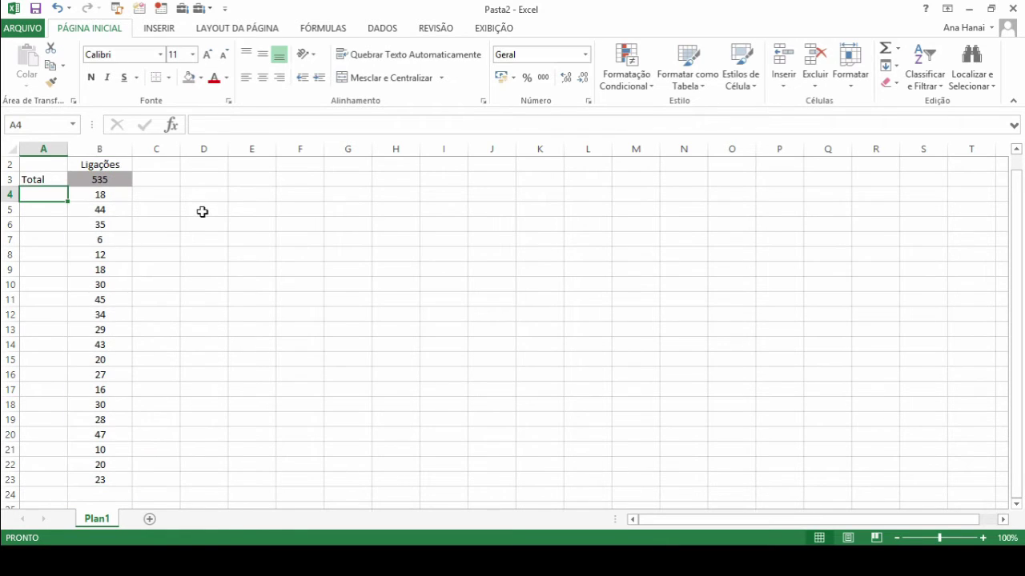
pyautogui.scroll(1, 204, 211)
pyautogui.click(50, 194)
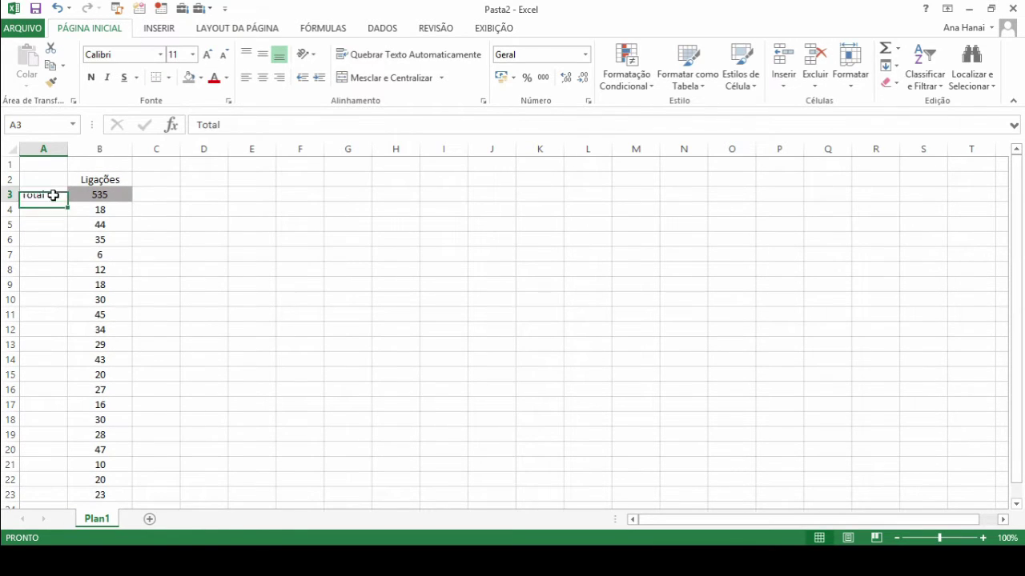
pyautogui.click(262, 77)
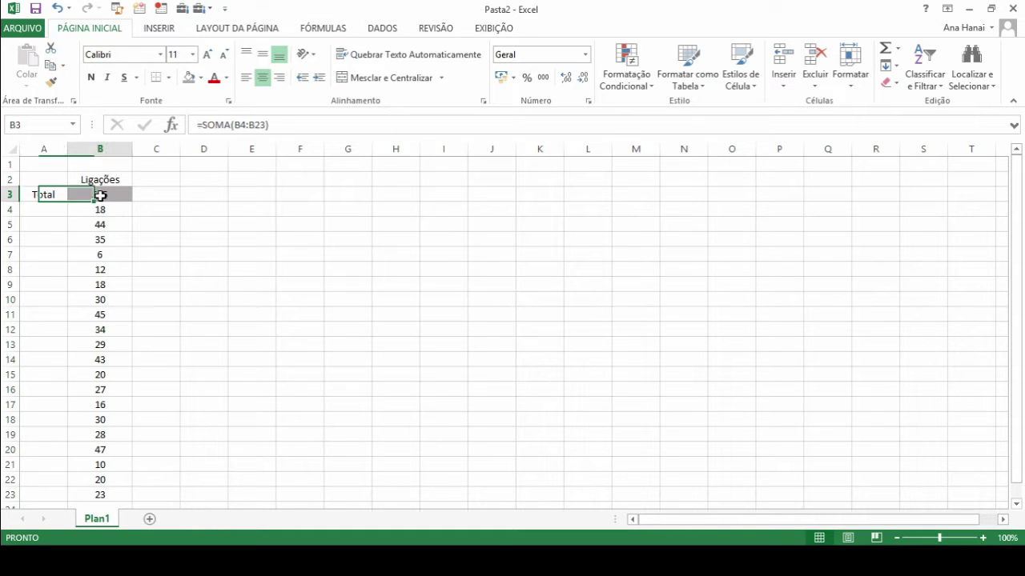
# - Inspect the cell range covered by the SOMA formula in B3 and leave it without changes
pyautogui.doubleClick(100, 195)
pyautogui.scroll(-1, 134, 254)
pyautogui.scroll(-1, 135, 254)
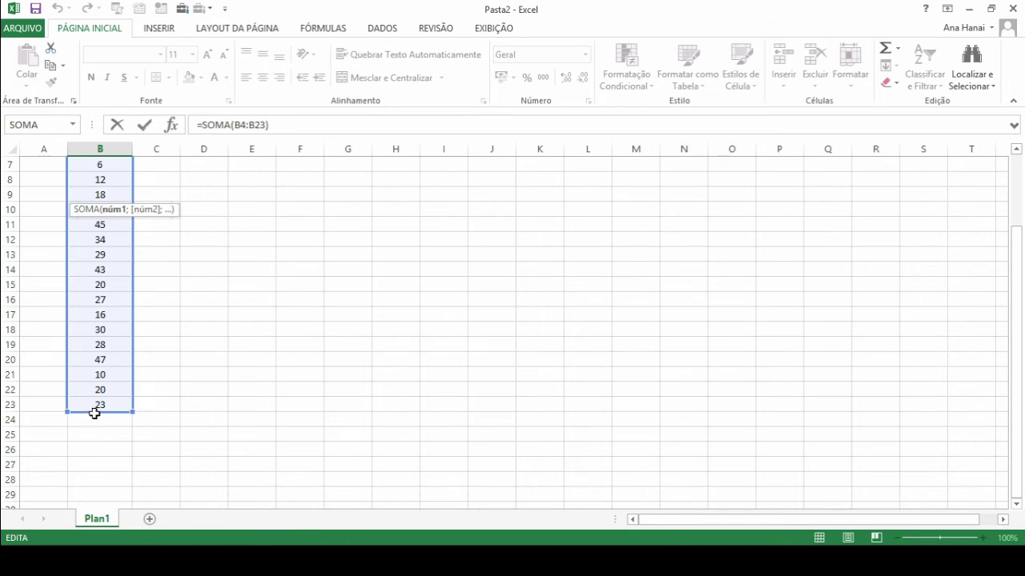
pyautogui.press('Escape')
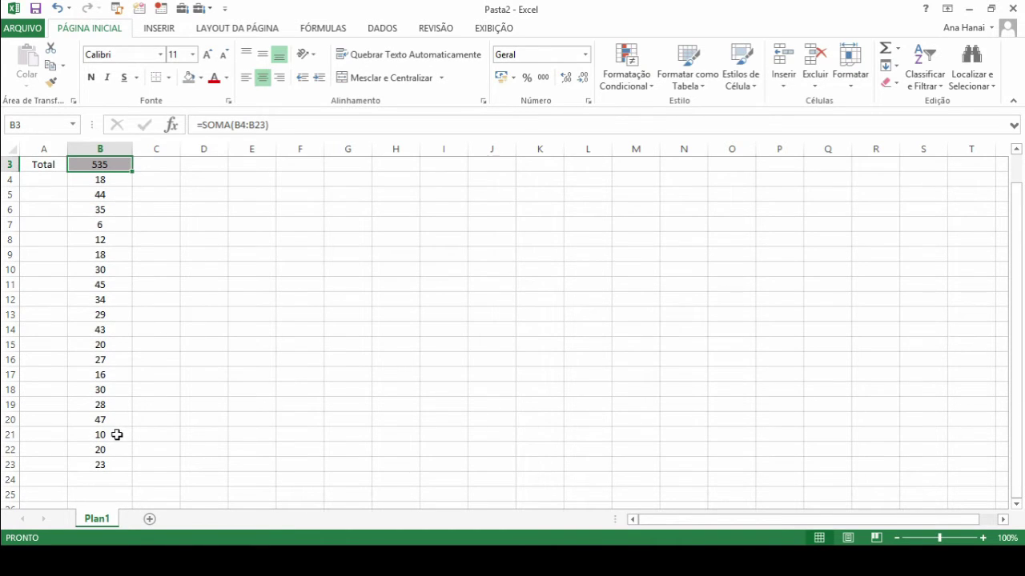
pyautogui.scroll(1, 164, 274)
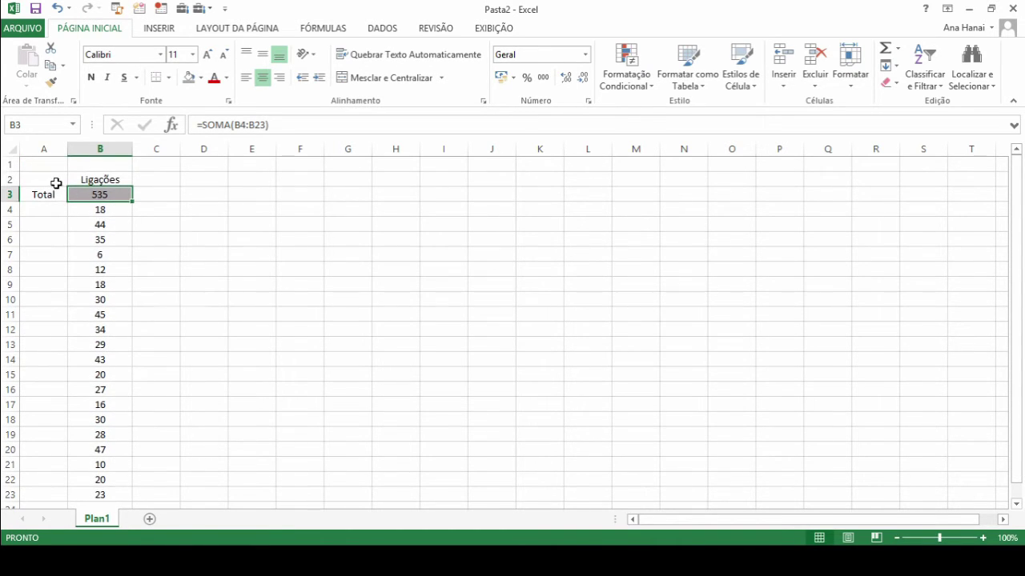
# - Delete the empty row 1 above the Ligações header and reduce the sheet zoom to 85%
pyautogui.click(11, 164)
pyautogui.rightClick(10, 164)
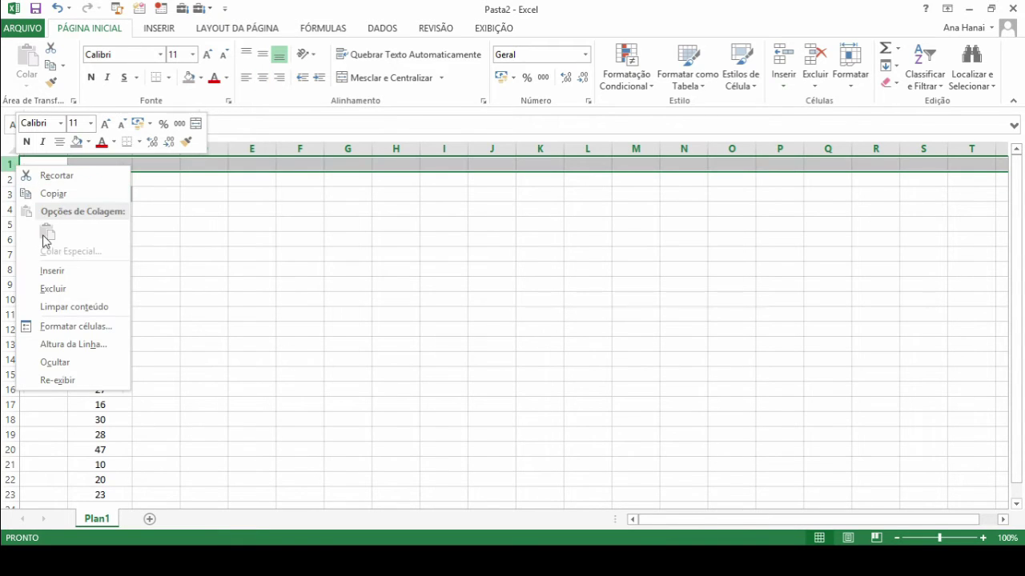
pyautogui.click(50, 289)
pyautogui.keyDown('ctrl'); pyautogui.scroll(-1, 146, 243); pyautogui.keyUp('ctrl')
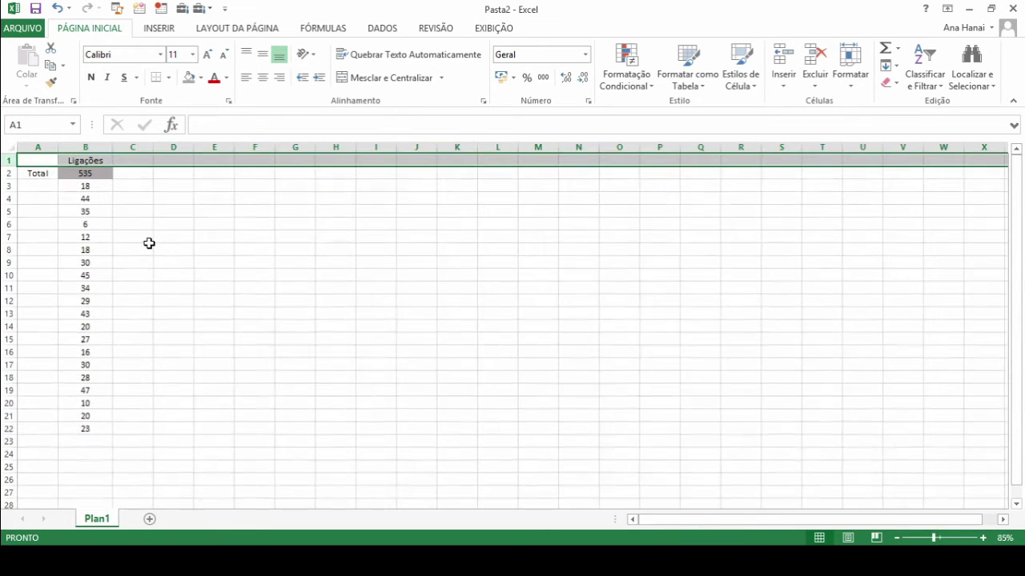
# - Add the values 30 and 40 below the Ligações data, in cells B23 and B24
pyautogui.click(101, 299)
pyautogui.click(98, 429)
pyautogui.click(96, 439)
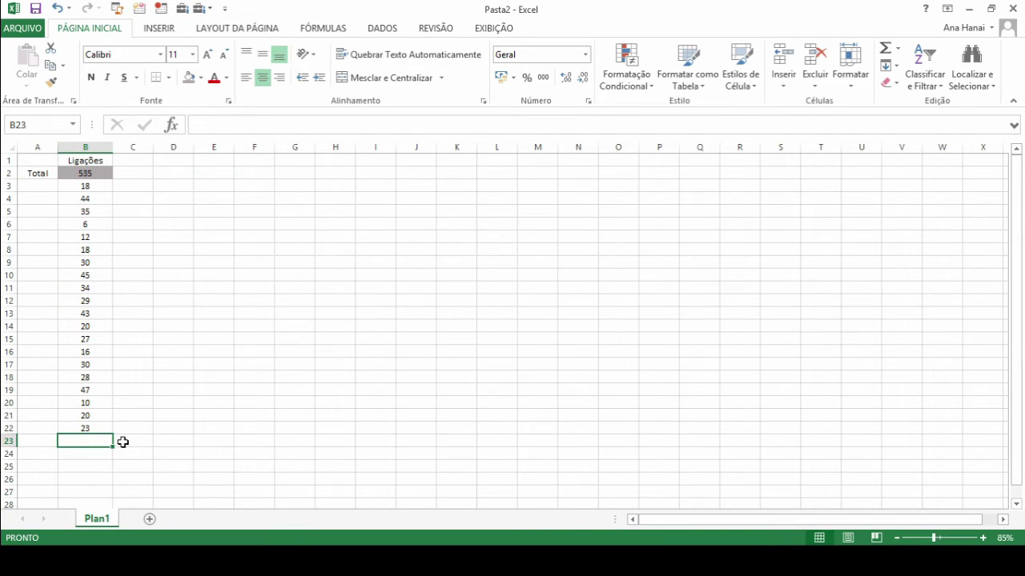
pyautogui.press('Up')
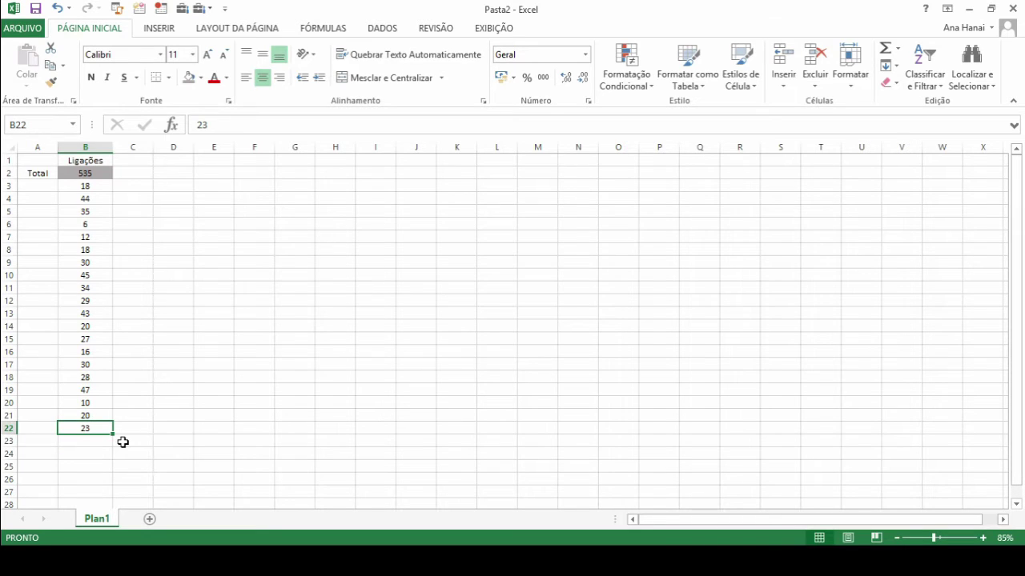
pyautogui.press('Down')
pyautogui.write('30')
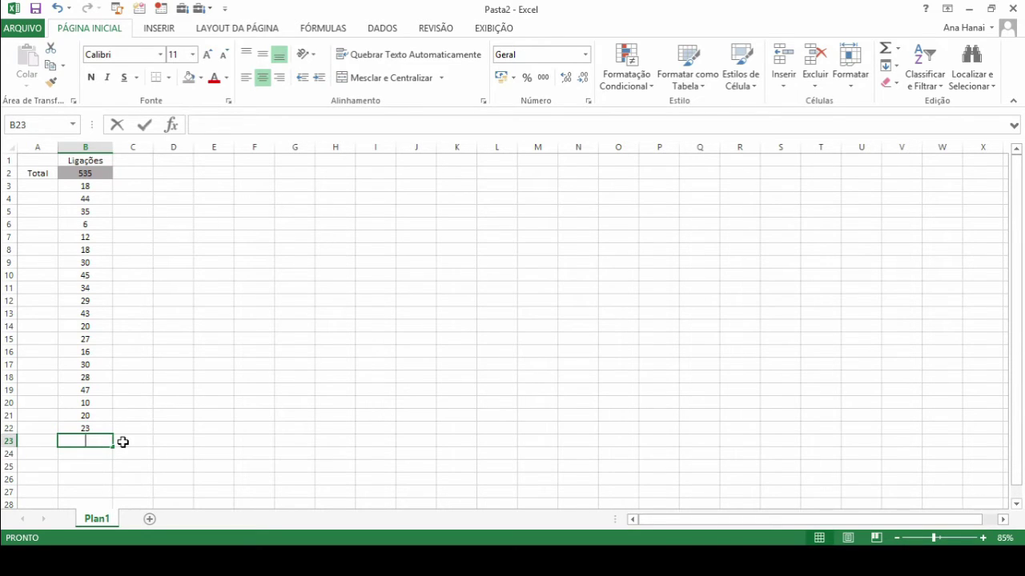
pyautogui.press('Return')
pyautogui.write('40')
pyautogui.press('Return')
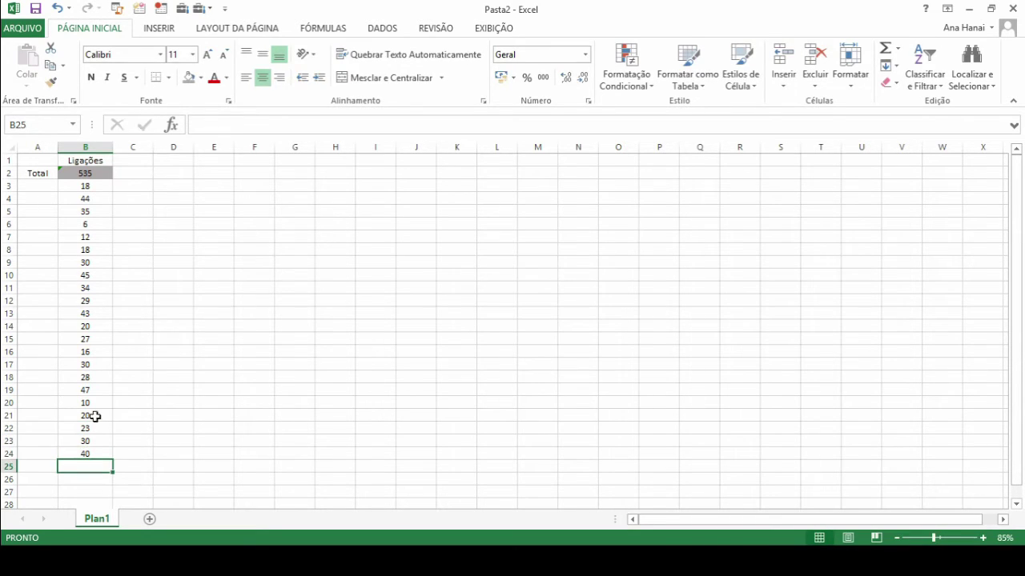
# - Try to re-enter the SOMA formula in B2 with the longer range B3:B39
pyautogui.doubleClick(80, 172)
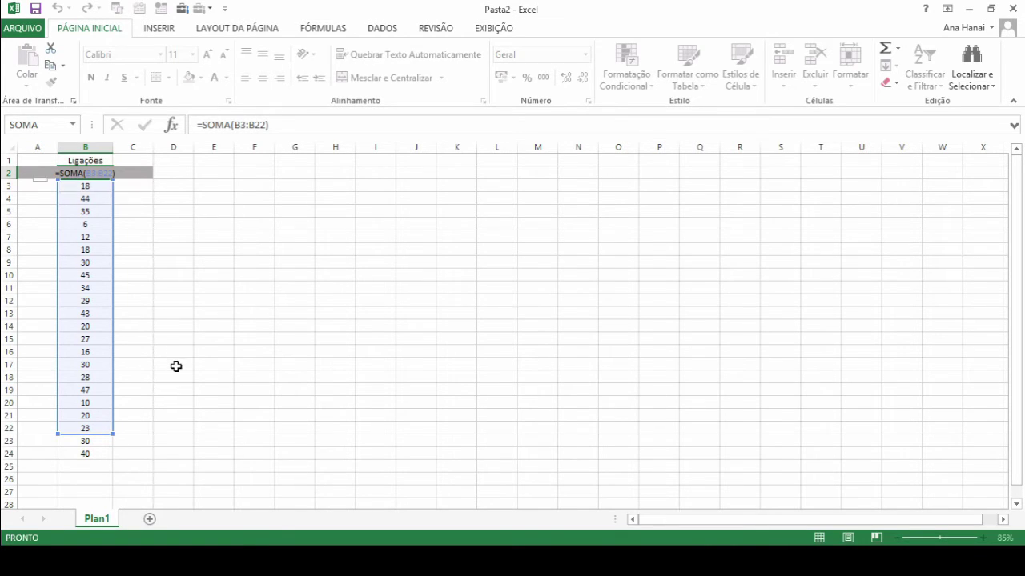
pyautogui.hotkey('ctrl', 'Return')
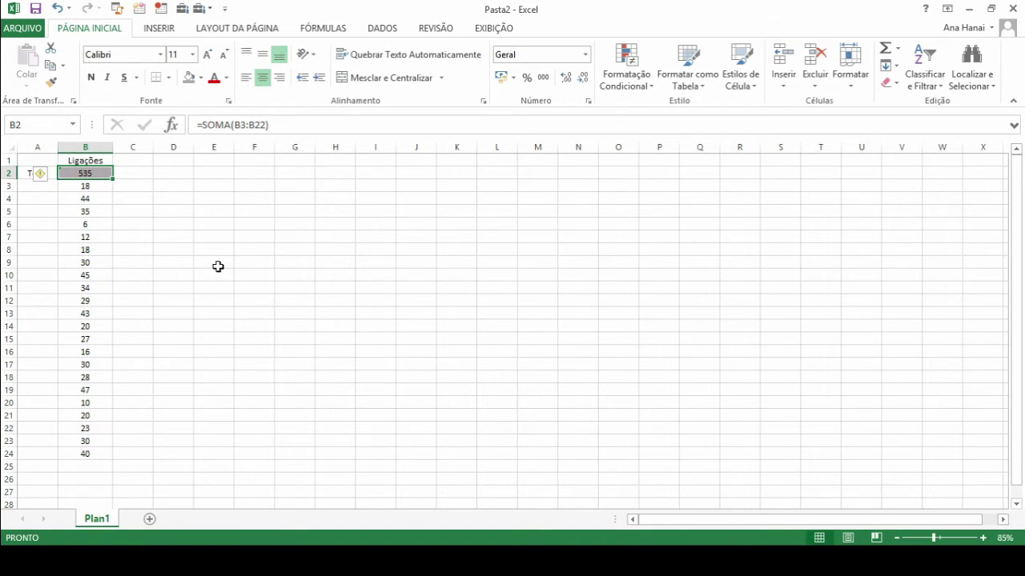
pyautogui.write('=soma(')
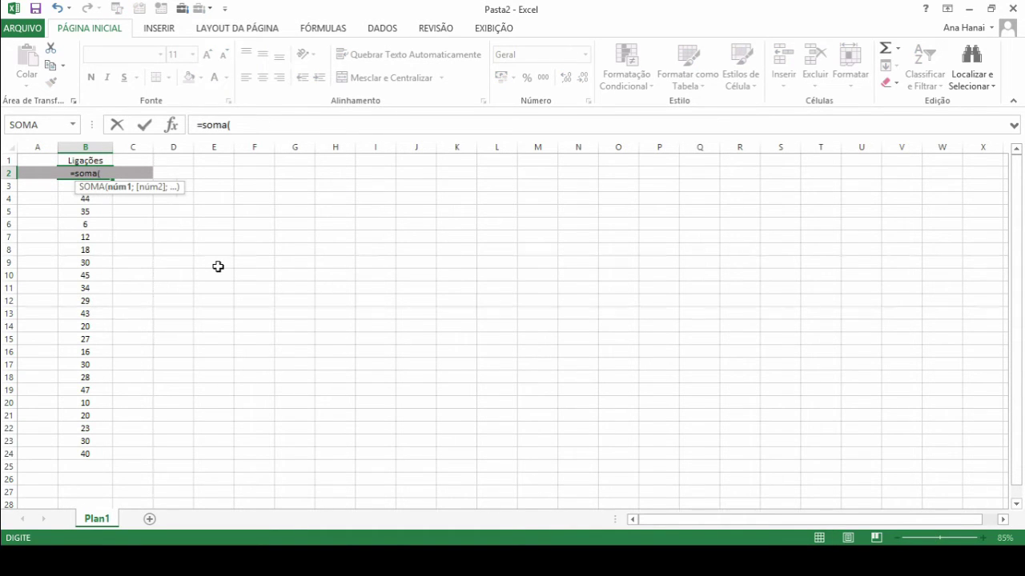
pyautogui.press('Down')
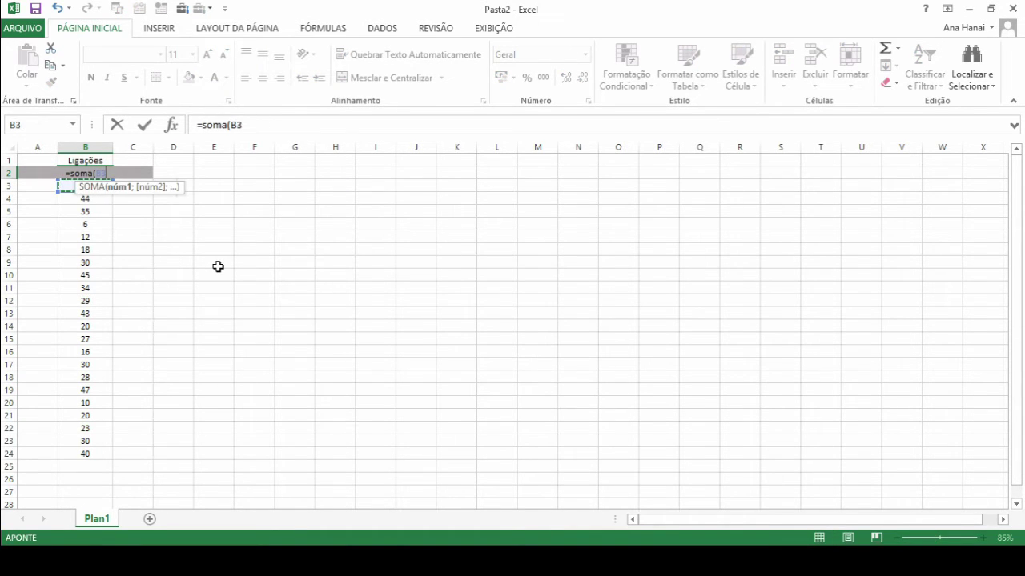
pyautogui.scroll(-5, 101, 334)
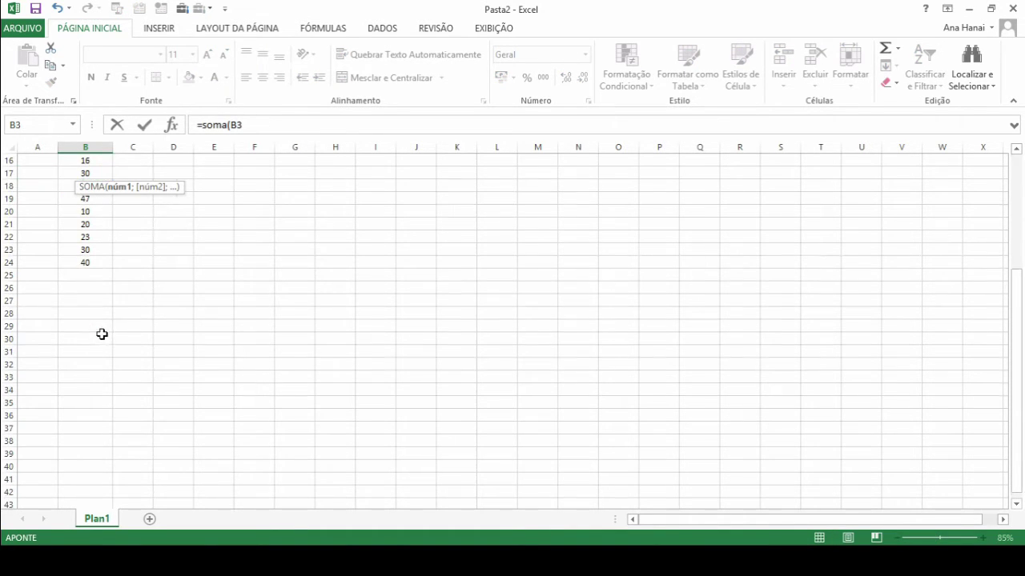
pyautogui.scroll(-1, 89, 397)
pyautogui.keyDown('shift'); pyautogui.click(83, 416); pyautogui.keyUp('shift')
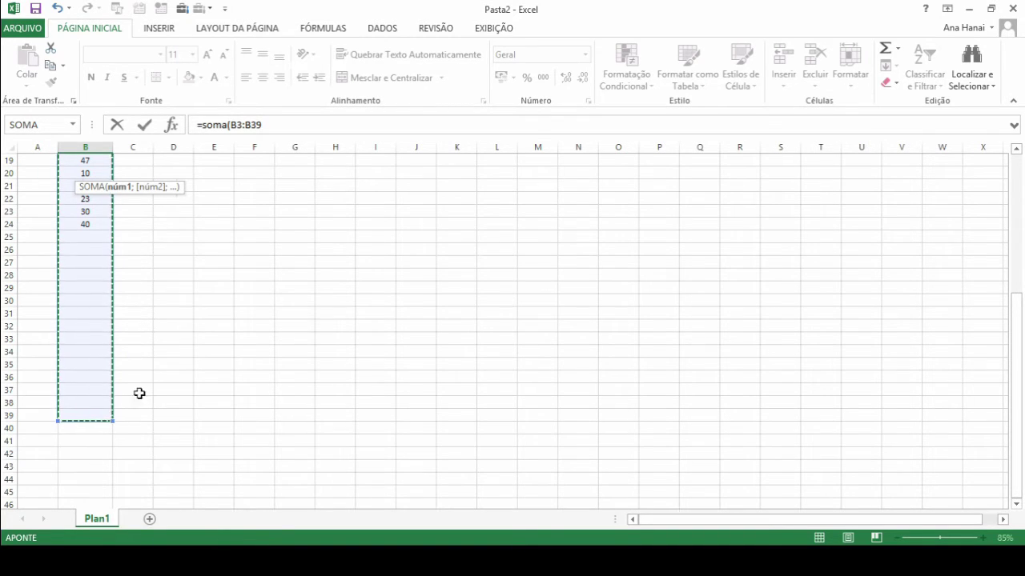
pyautogui.scroll(6, 176, 256)
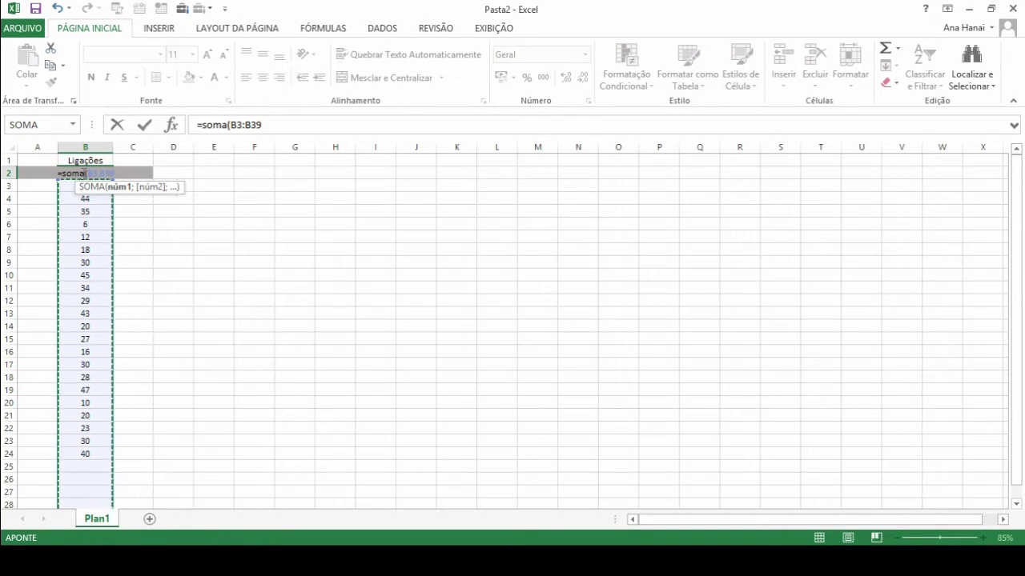
pyautogui.press('Return')
# - Extend the total in B2 to spare rows by changing its formula to =SOMA(B3:B22000)
pyautogui.click(82, 174)
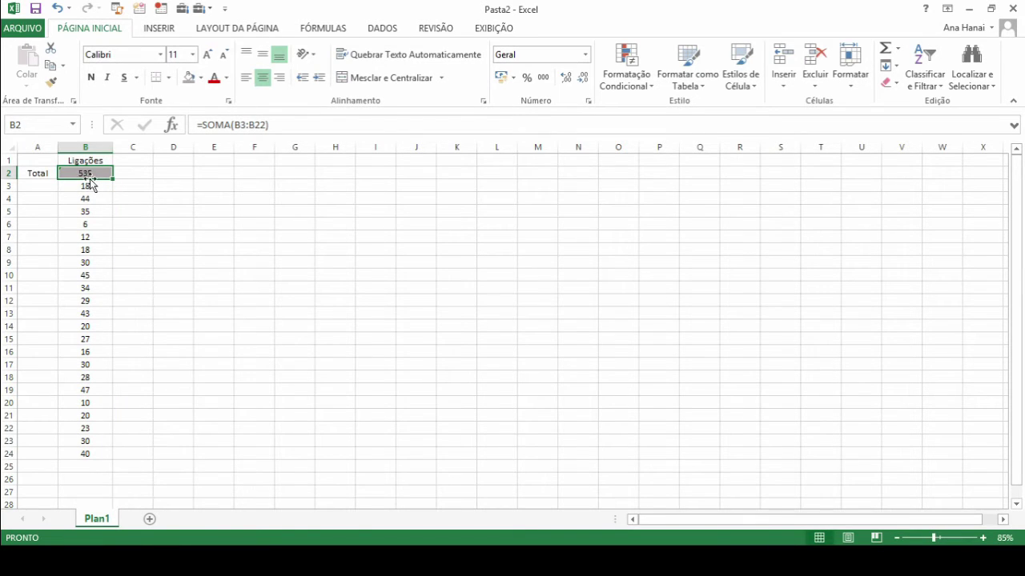
pyautogui.click(265, 127)
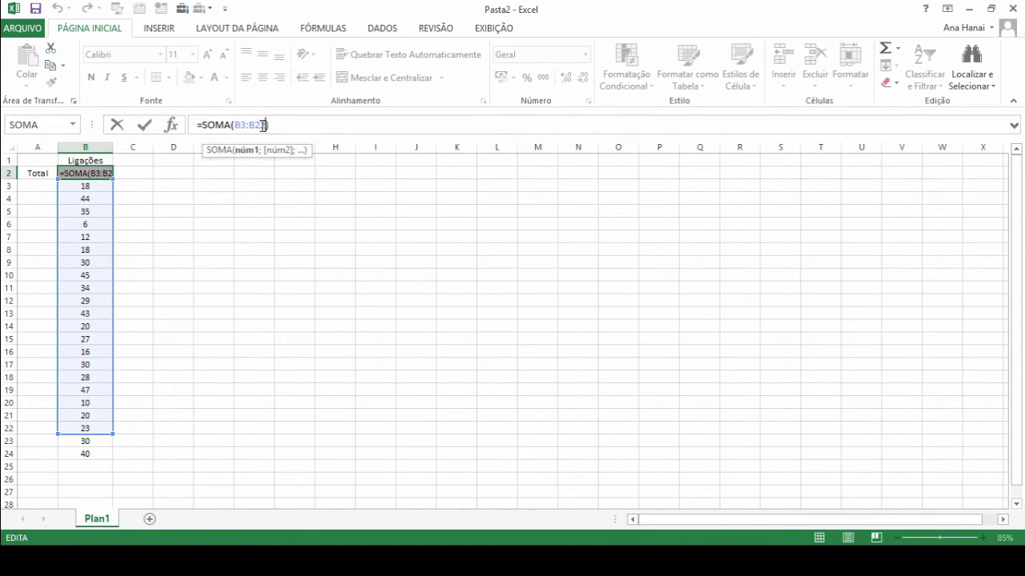
pyautogui.moveTo(254, 125); pyautogui.dragTo(267, 126)
pyautogui.click(270, 125)
pyautogui.write('00')
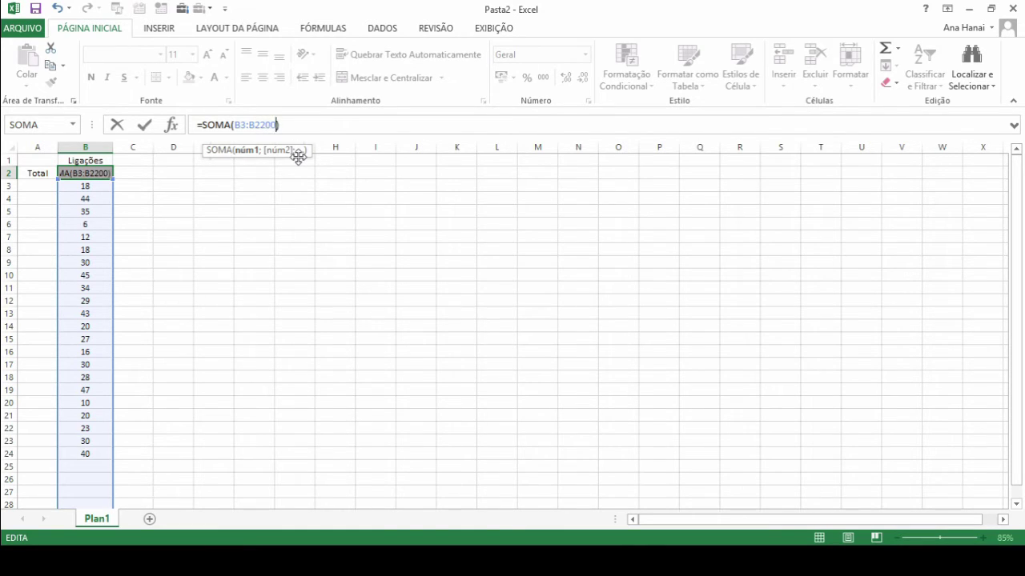
pyautogui.write('0')
pyautogui.moveTo(255, 125); pyautogui.dragTo(282, 125)
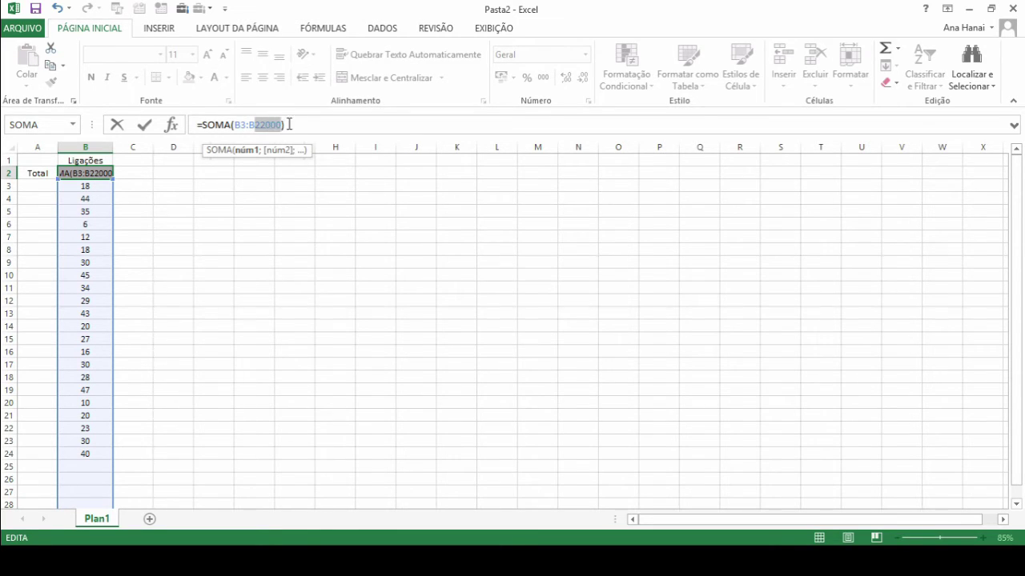
pyautogui.click(295, 122)
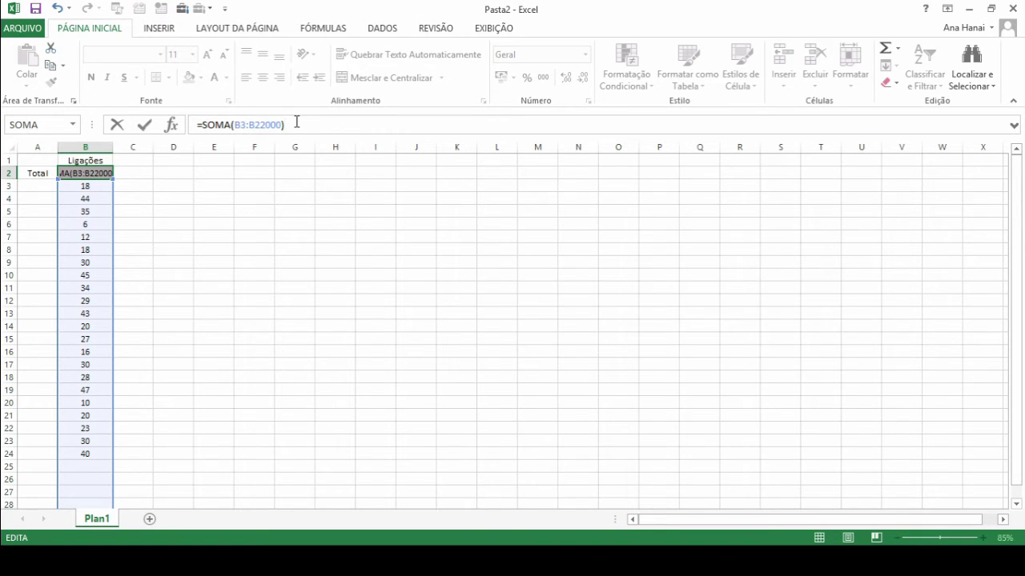
pyautogui.hotkey('ctrl', 'Return')
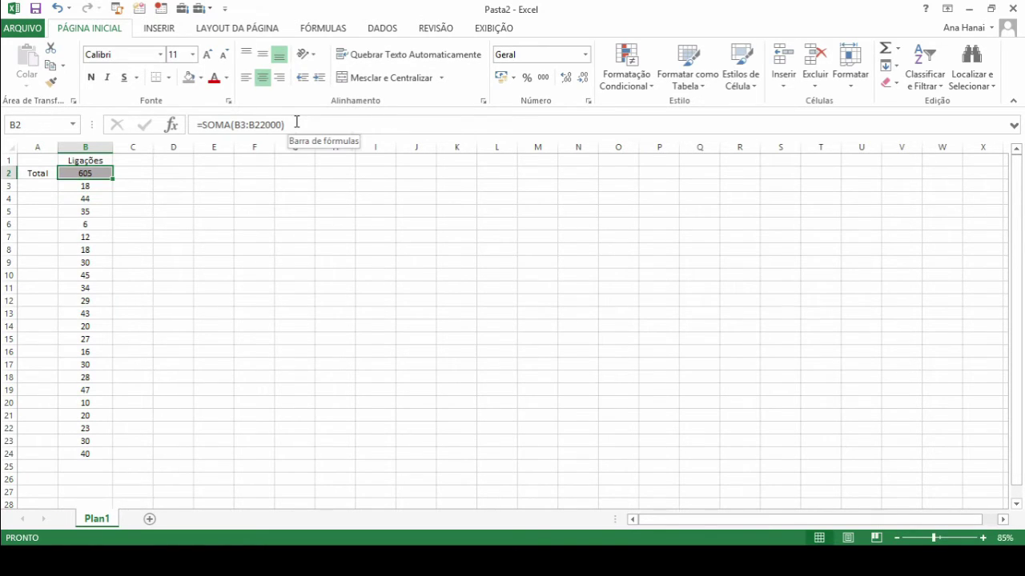
# - Examine the end of the range in the B2 SOMA formula without editing it
pyautogui.click(270, 124)
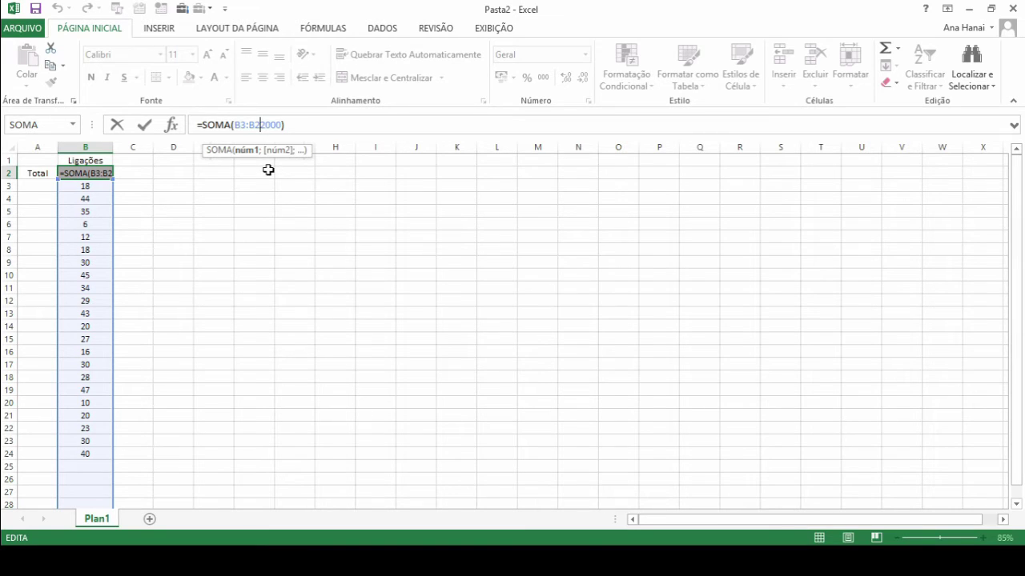
pyautogui.click(278, 125)
pyautogui.click(321, 126)
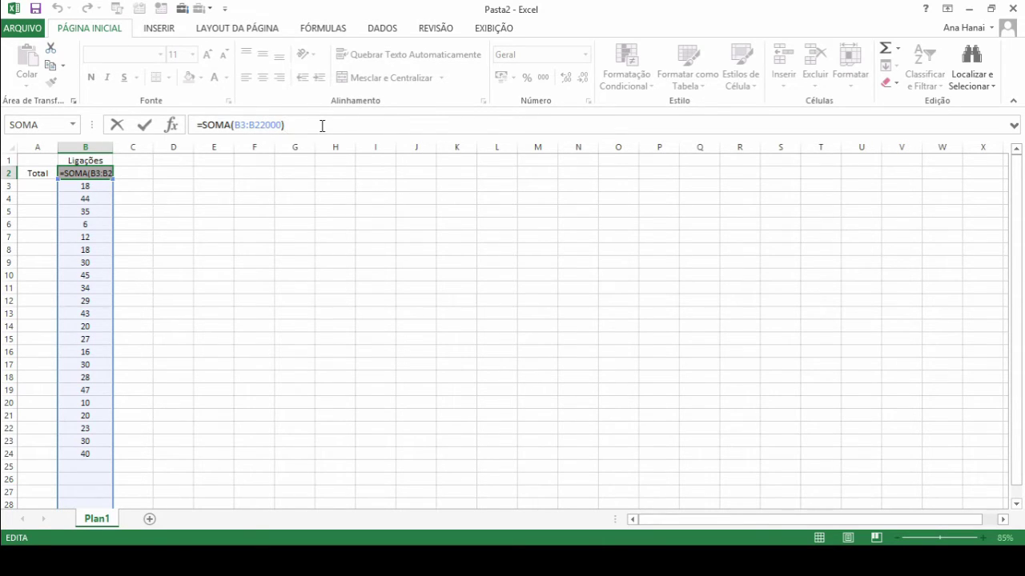
pyautogui.hotkey('ctrl', 'Return')
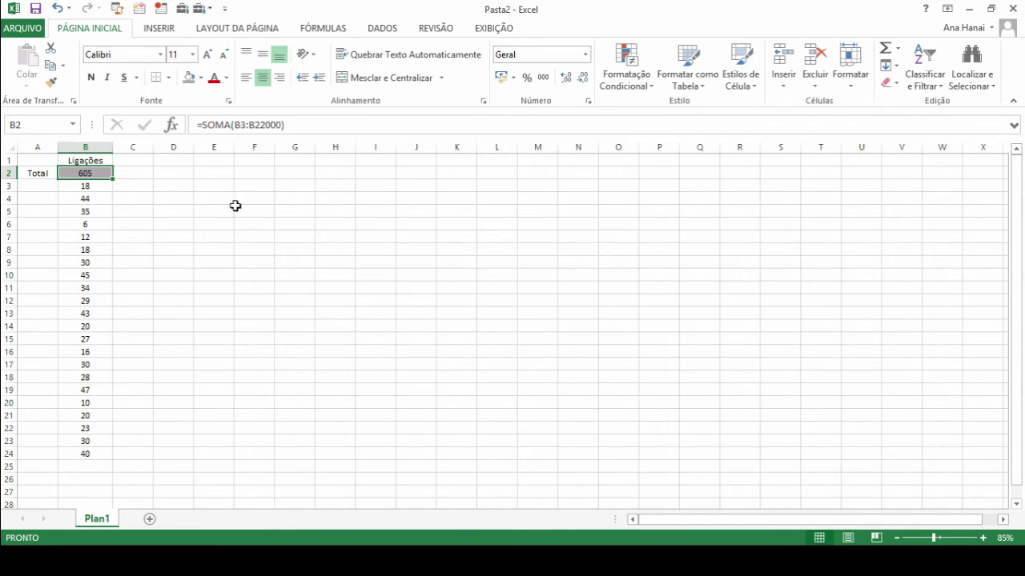
# - Try to sum the whole of column B with =soma(B:B) in cell A3
pyautogui.click(145, 175)
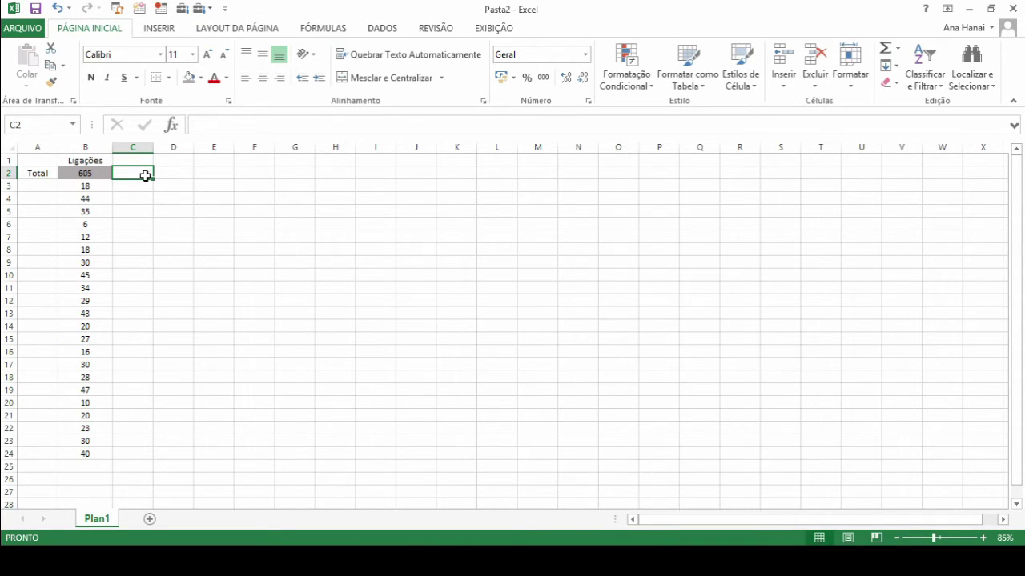
pyautogui.press('Return')
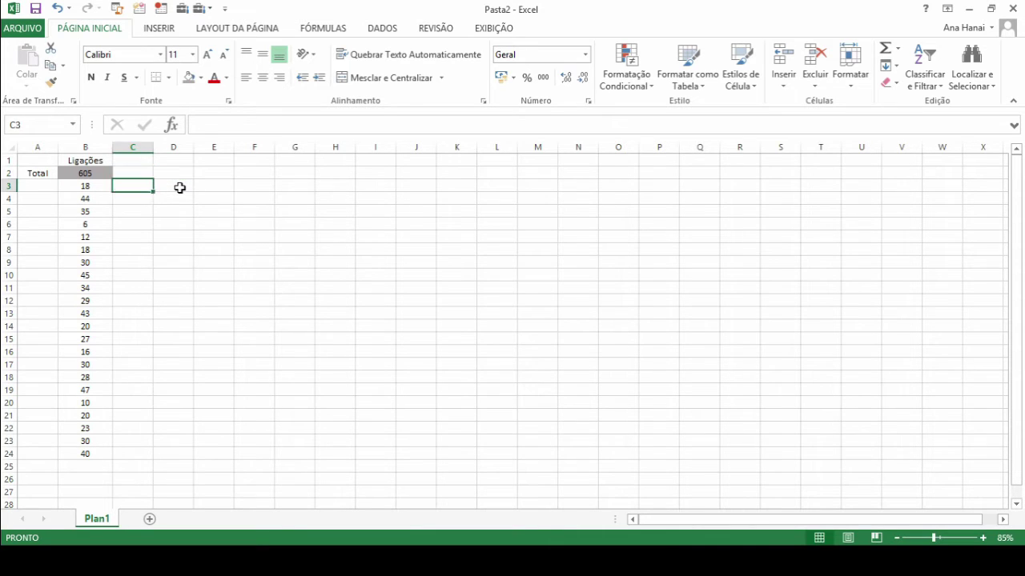
pyautogui.press('Home')
pyautogui.write('=s')
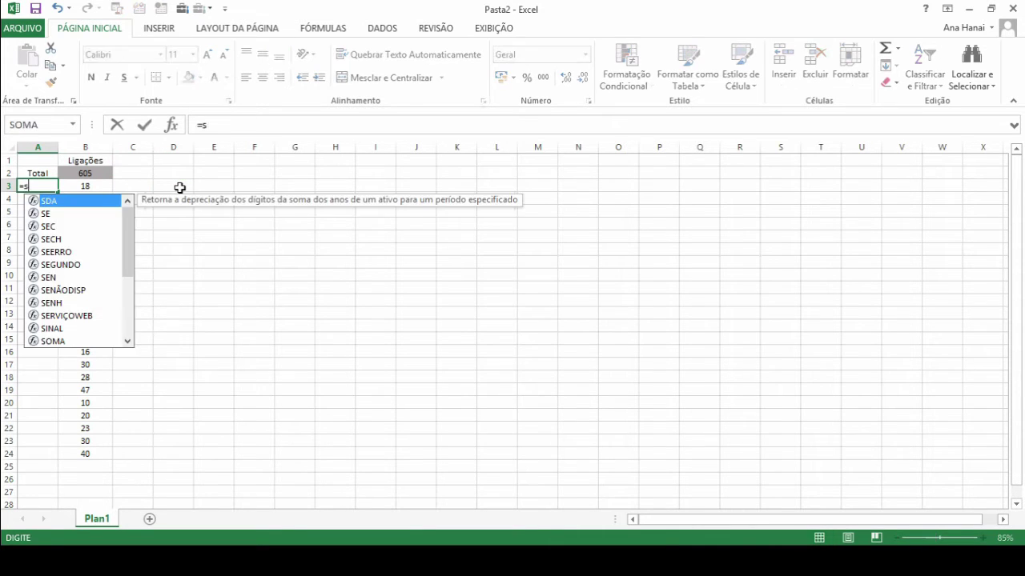
pyautogui.write('oma(')
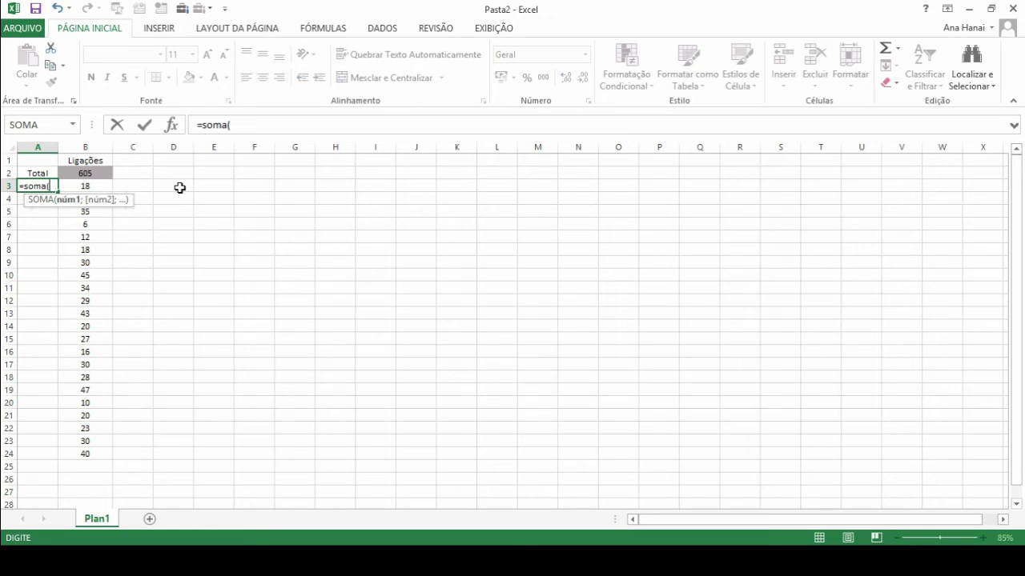
pyautogui.click(94, 145)
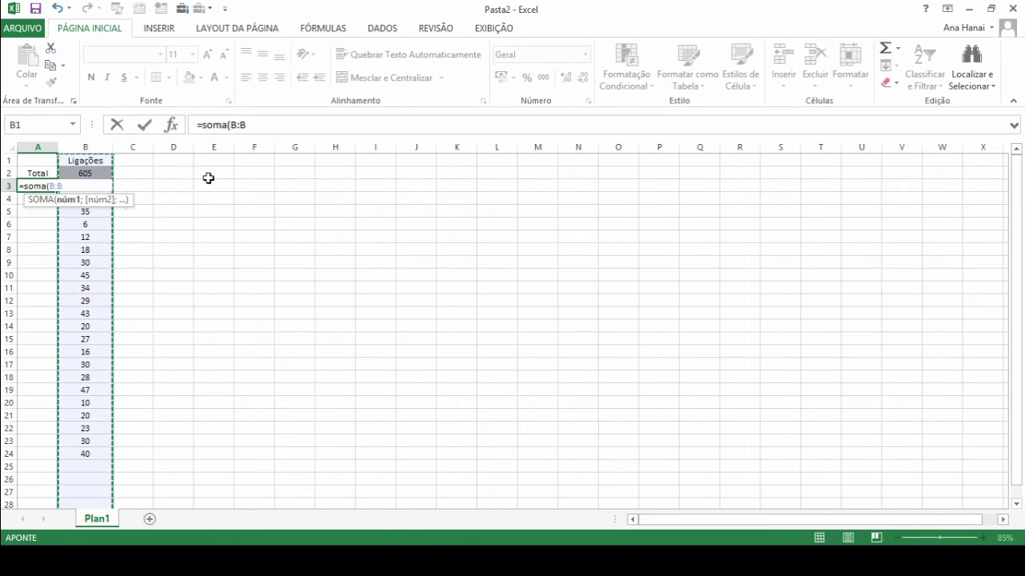
pyautogui.write(')')
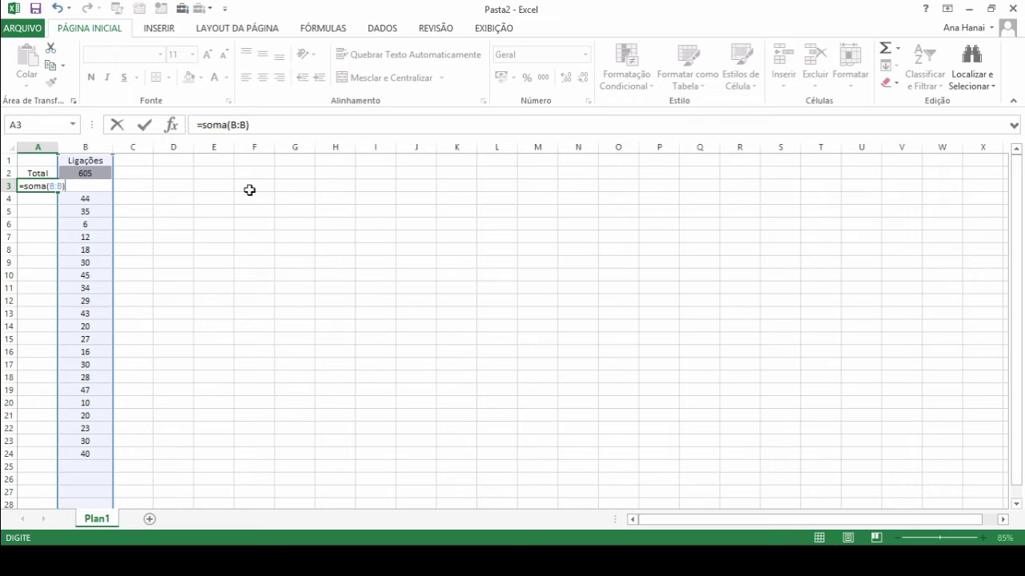
pyautogui.press('Escape')
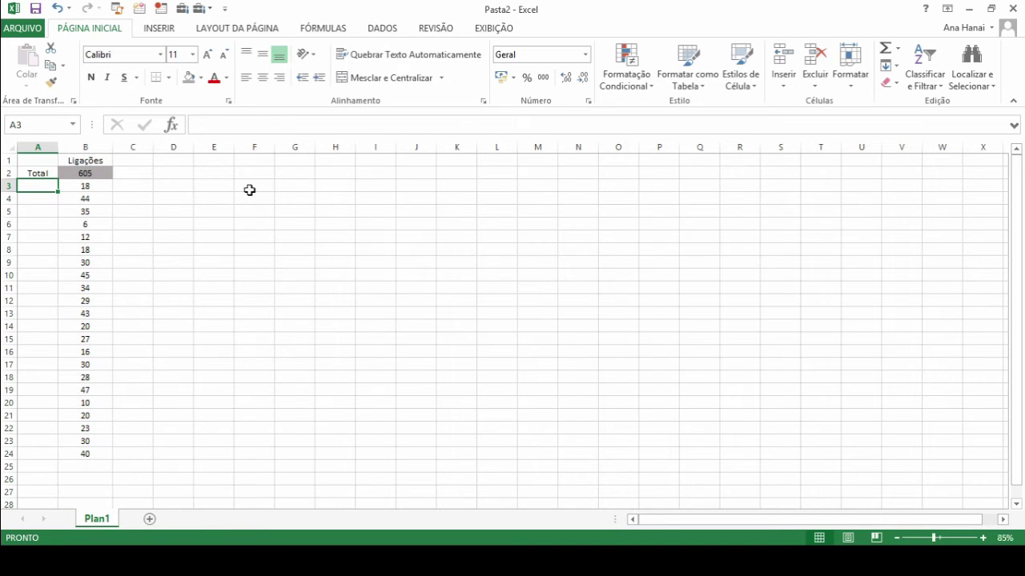
# - Clear the SOMA formula from the Total cell B2
pyautogui.press('Up')
pyautogui.press('Right')
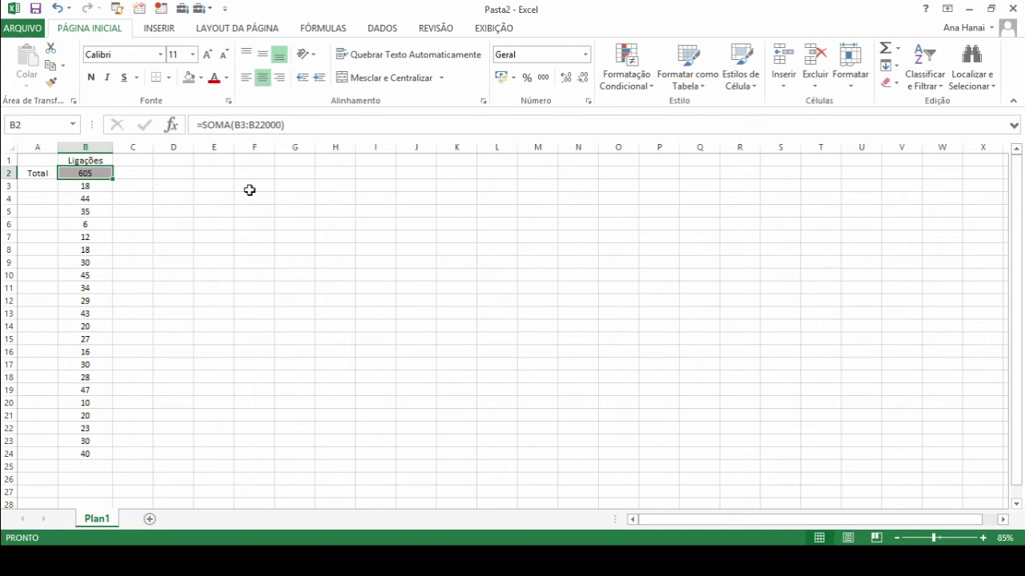
pyautogui.press('Delete')
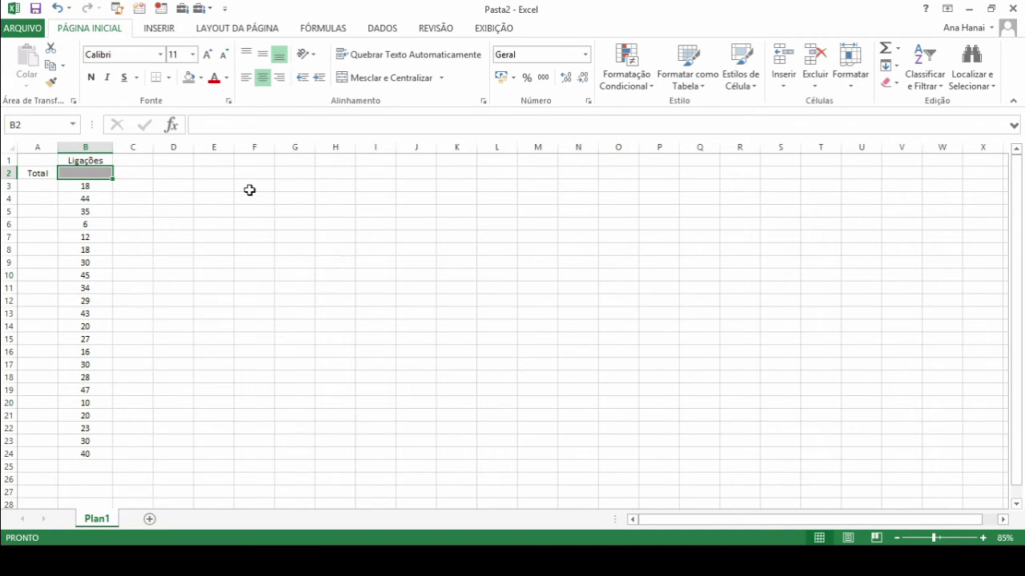
# - Enter the header Atendidas in cell C1 and widen column C to fit it
pyautogui.press('Up')
pyautogui.press('Right')
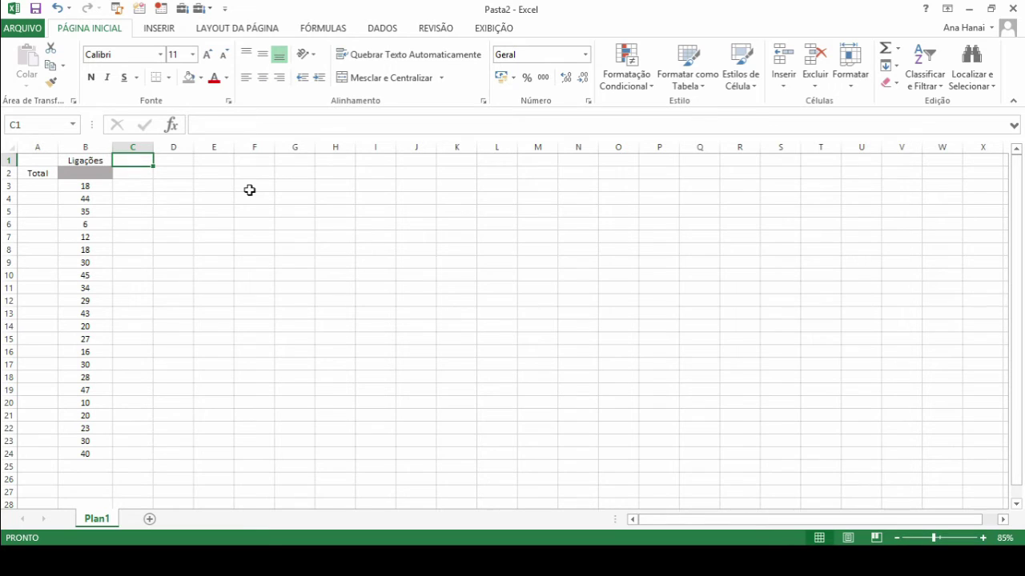
pyautogui.write('Atendidas')
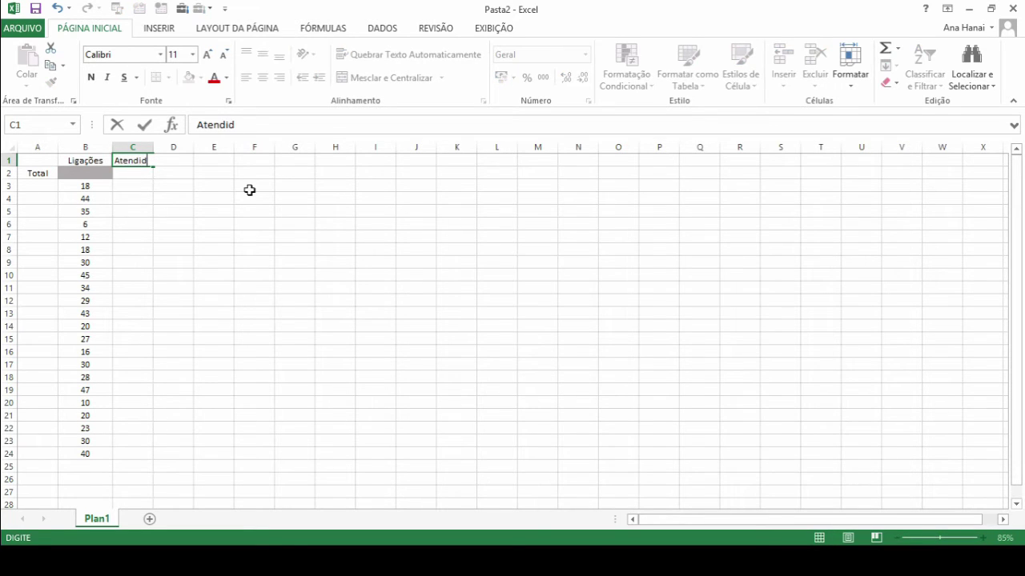
pyautogui.press('Return')
pyautogui.moveTo(154, 147); pyautogui.dragTo(169, 148)
# - Copy the formatting of the Ligações column B onto the Atendidas column C
pyautogui.click(94, 148)
pyautogui.click(50, 83)
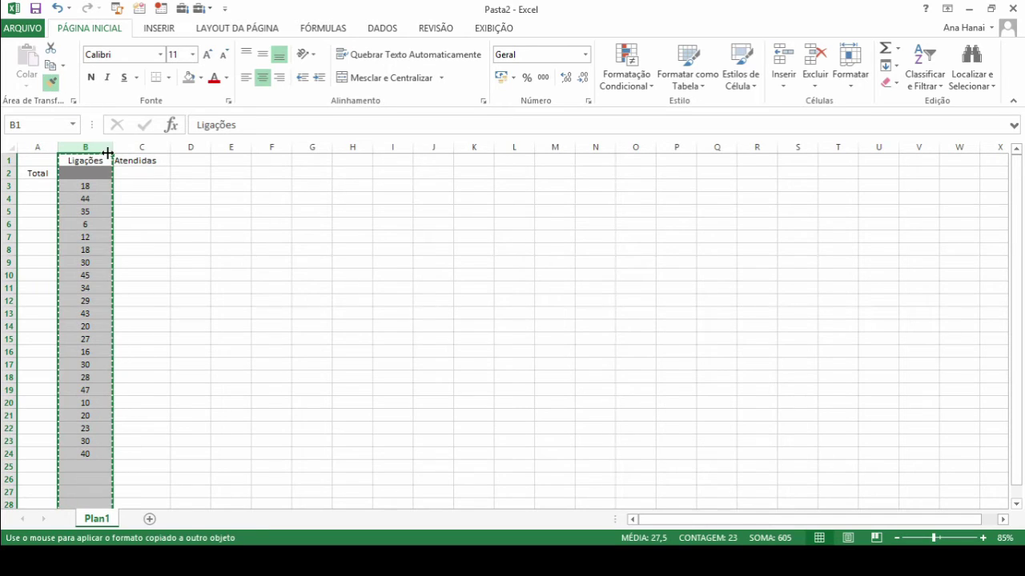
pyautogui.click(138, 146)
pyautogui.click(144, 186)
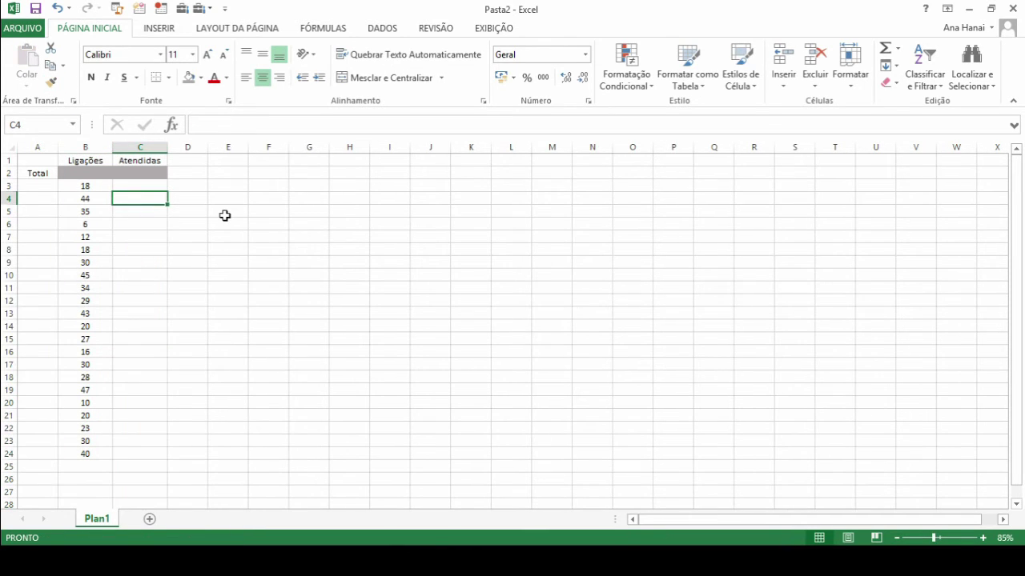
# - Enter the formula =B3*95% in cell C3 of the Atendidas column
pyautogui.write('=')
pyautogui.press('Left')
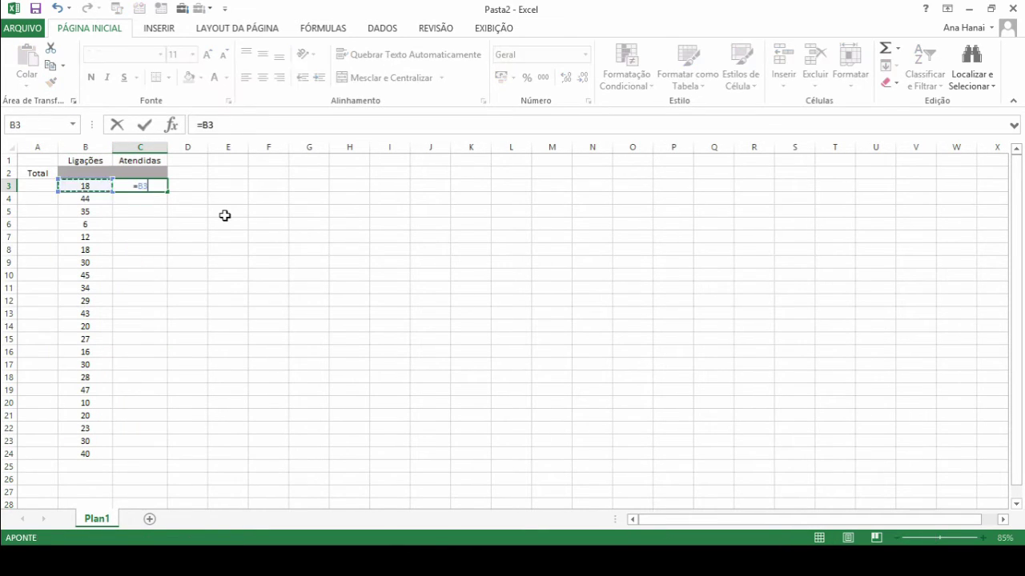
pyautogui.write('(')
pyautogui.press('BackSpace')
pyautogui.write('*95%')
pyautogui.press('Return')
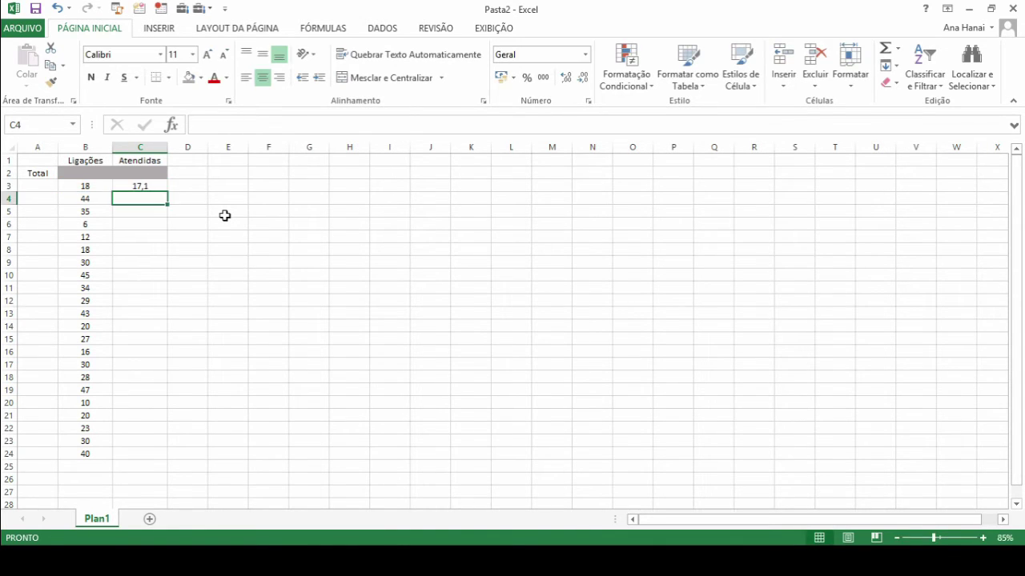
# - Copy the formula in C3 down the Atendidas column to C24
pyautogui.press('Up')
pyautogui.hotkey('ctrl', 'c')
pyautogui.keyDown('shift'); pyautogui.click(151, 451); pyautogui.keyUp('shift')
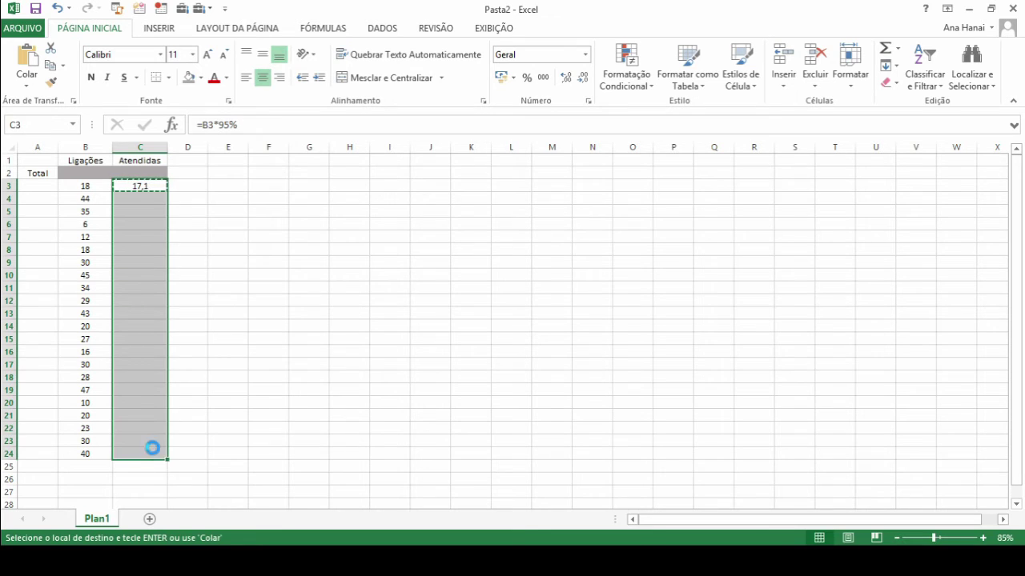
pyautogui.hotkey('ctrl', 'v')
# - Wrap the C3 formula in the INT function so it reads =INT(B3*95%)
pyautogui.click(141, 187)
pyautogui.click(201, 125)
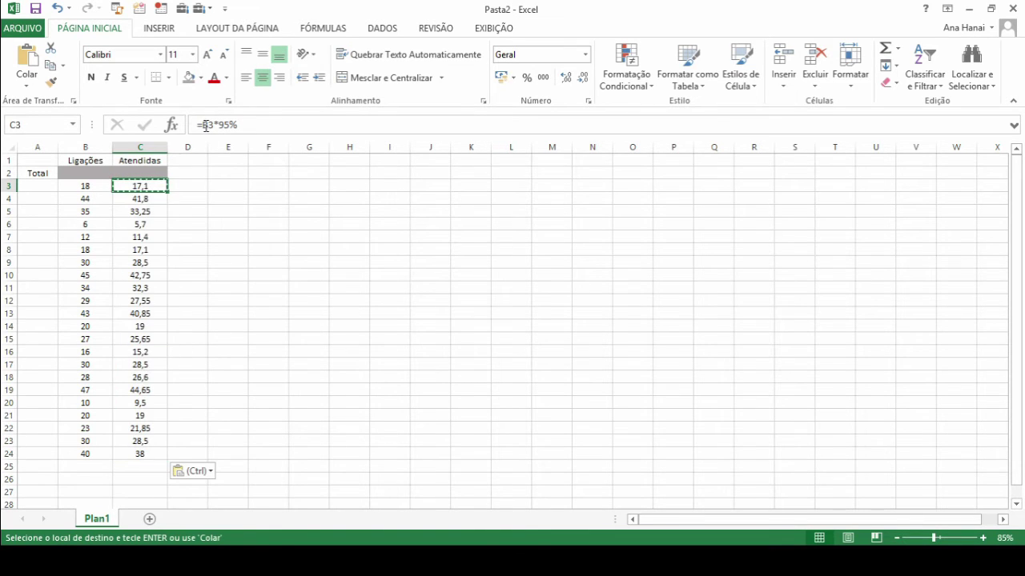
pyautogui.write('int(')
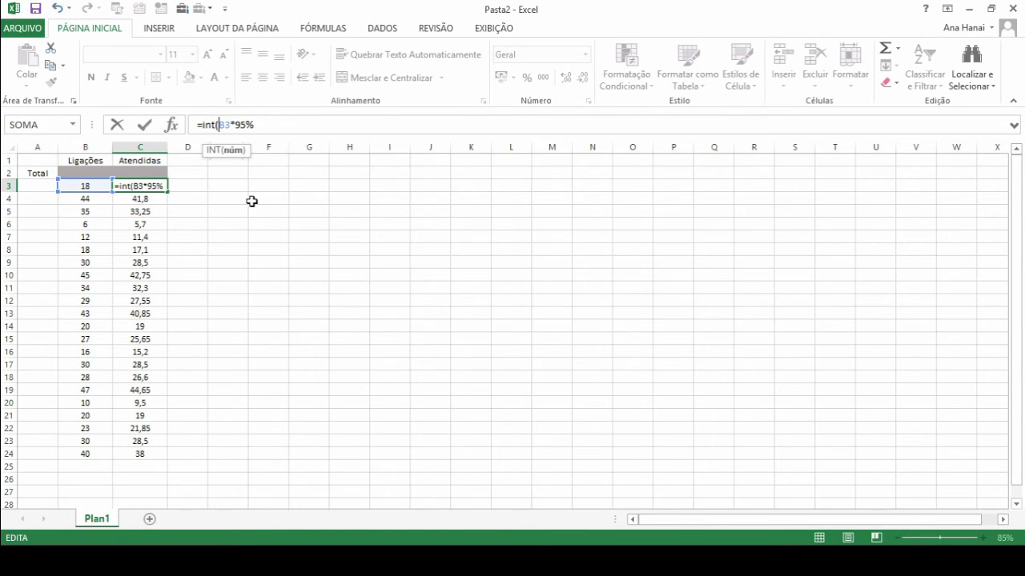
pyautogui.press('End')
pyautogui.write(')')
pyautogui.press('Return')
# - Copy the INT formula from C3 into the cells C4 to C24
pyautogui.press('Up')
pyautogui.hotkey('ctrl', 'c')
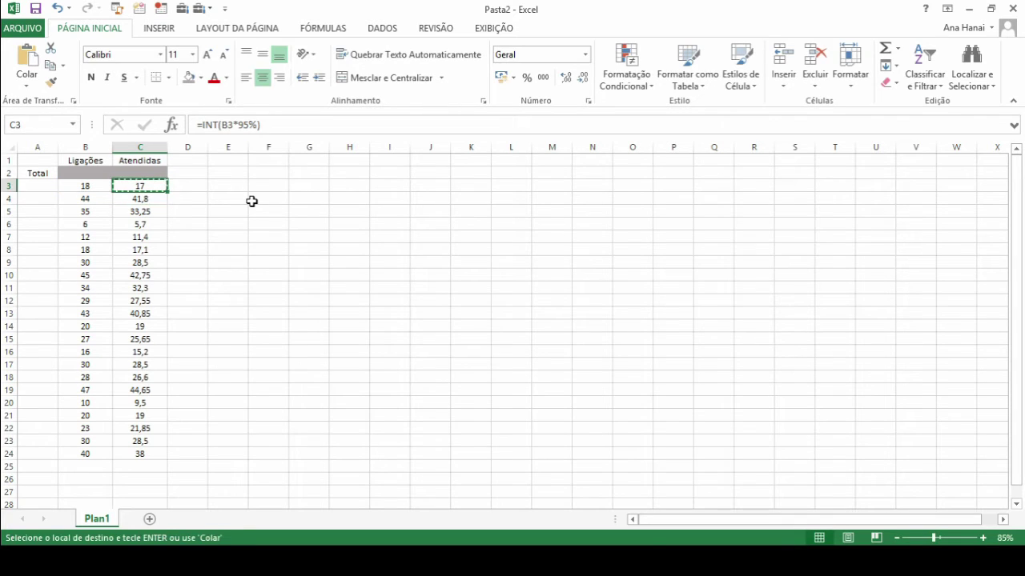
pyautogui.press('Down')
pyautogui.hotkey('ctrl', 'shift', 'Down')
pyautogui.hotkey('ctrl', 'v')
pyautogui.press('Escape')
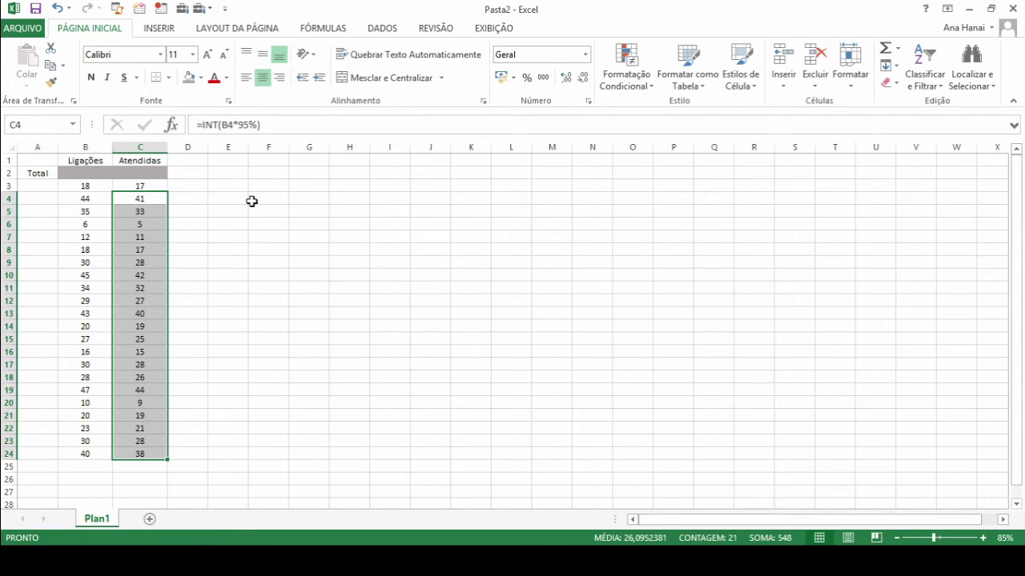
# - Replace the formulas in C3:C24 with their values by pasting the range over itself as values only
pyautogui.press('Up')
pyautogui.hotkey('ctrl', 'shift', 'Down')
pyautogui.hotkey('ctrl', 'c')
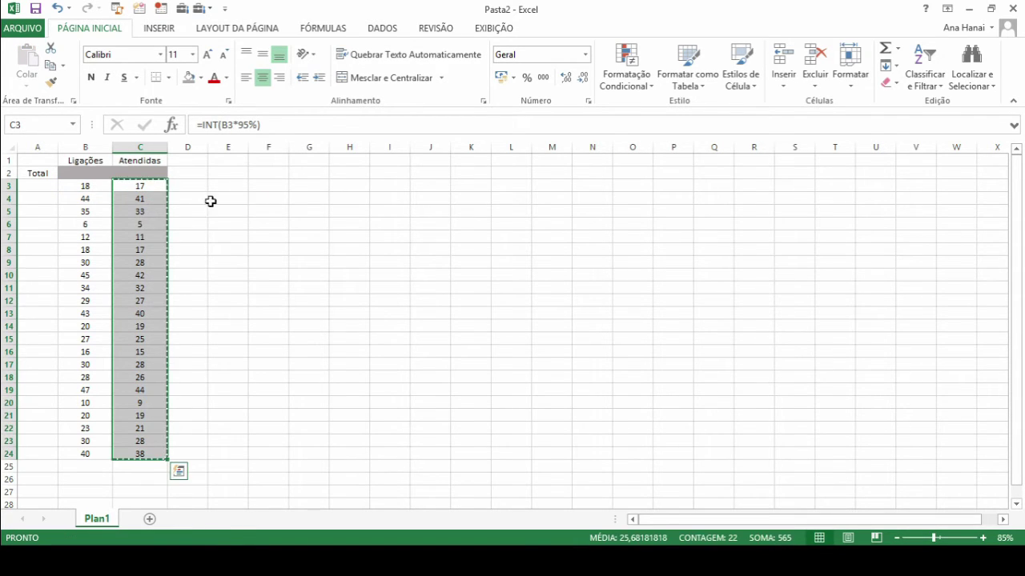
pyautogui.click(27, 76)
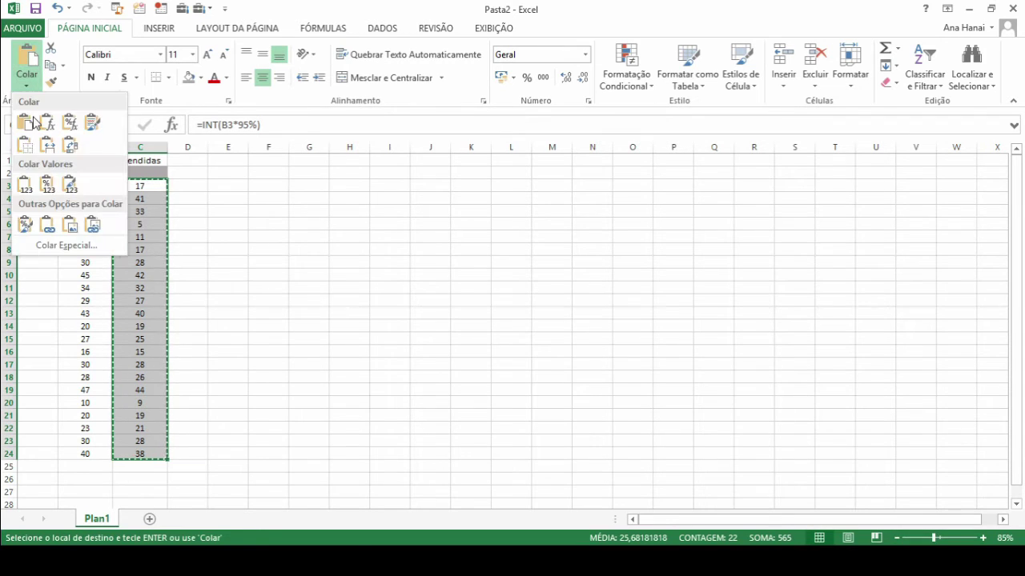
pyautogui.click(24, 184)
pyautogui.click(120, 199)
pyautogui.click(129, 186)
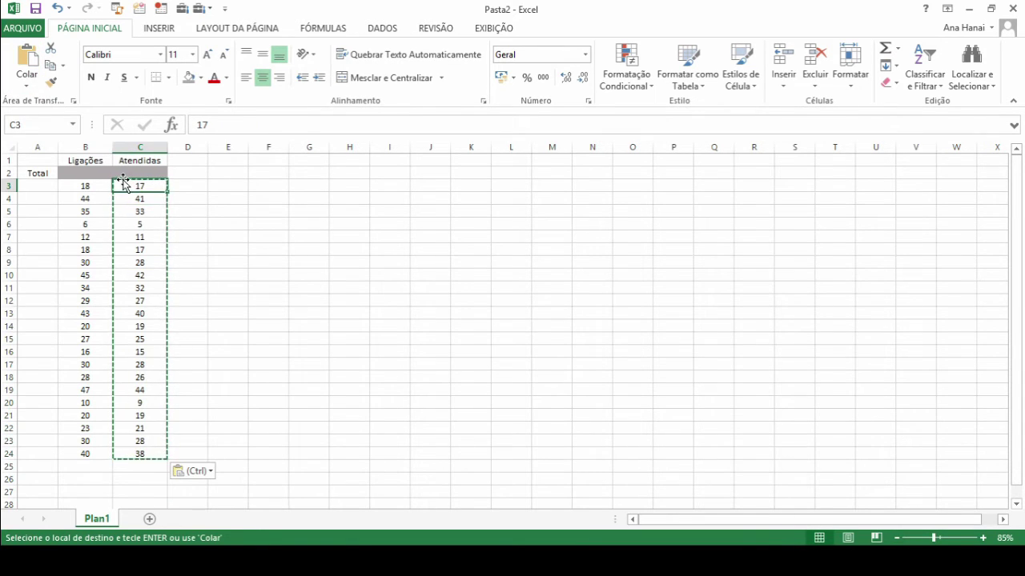
pyautogui.press('Escape')
pyautogui.click(94, 171)
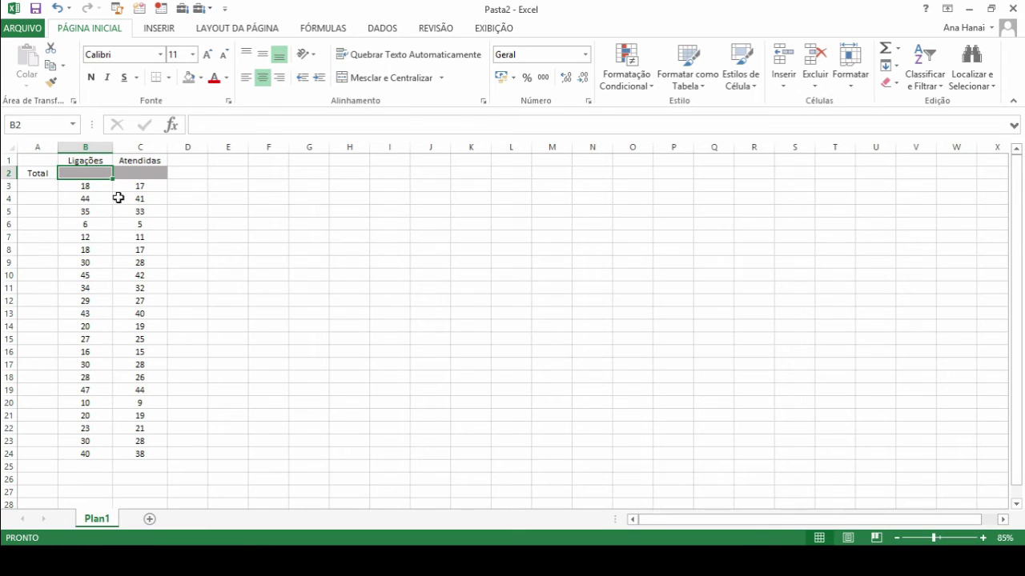
pyautogui.moveTo(80, 160); pyautogui.dragTo(121, 454)
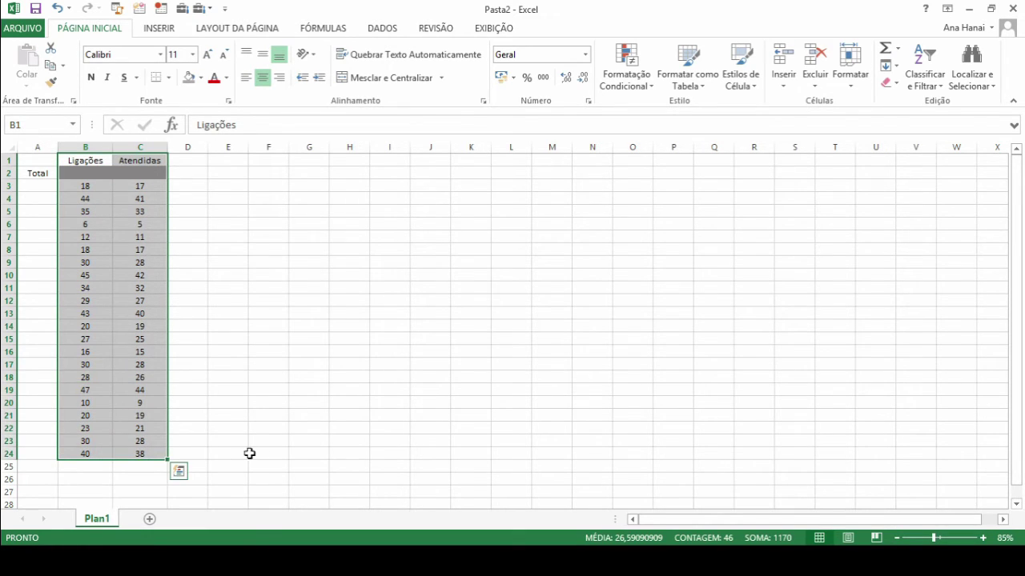
pyautogui.click(137, 453)
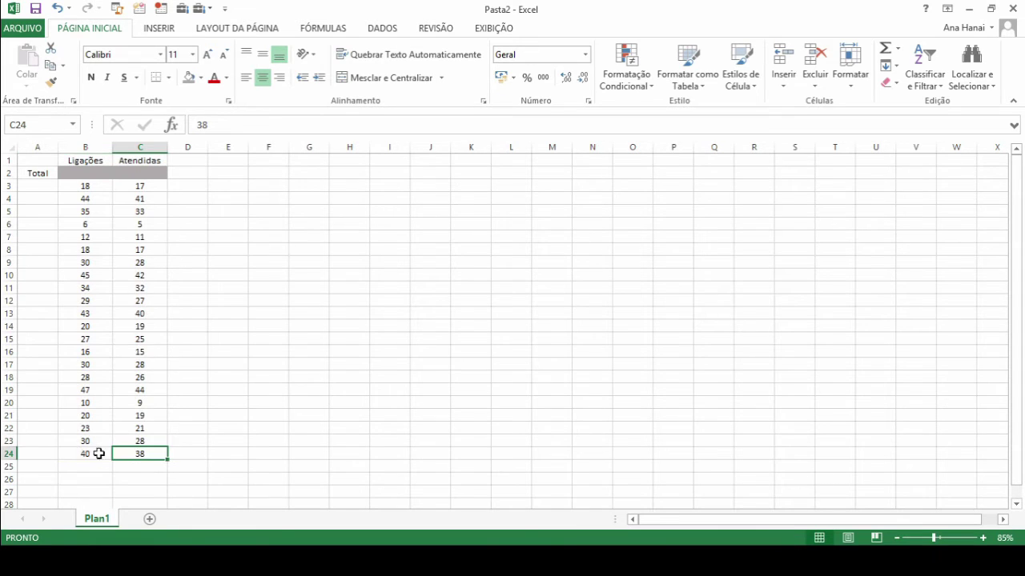
pyautogui.click(80, 453)
pyautogui.click(138, 453)
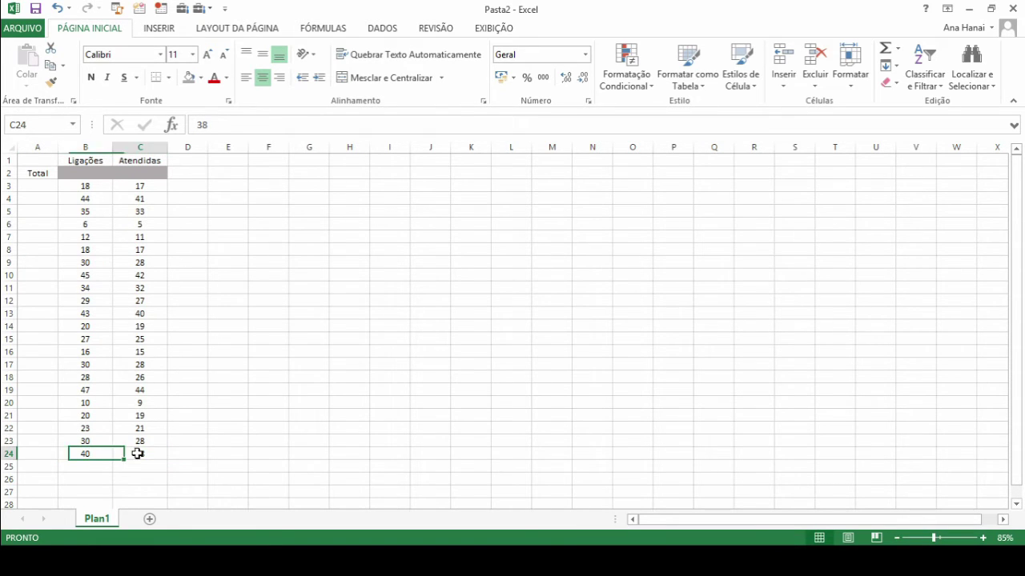
# - Add a new data row in row 25 with 30 for Ligações and 27 for Atendidas
pyautogui.click(93, 469)
pyautogui.write('30')
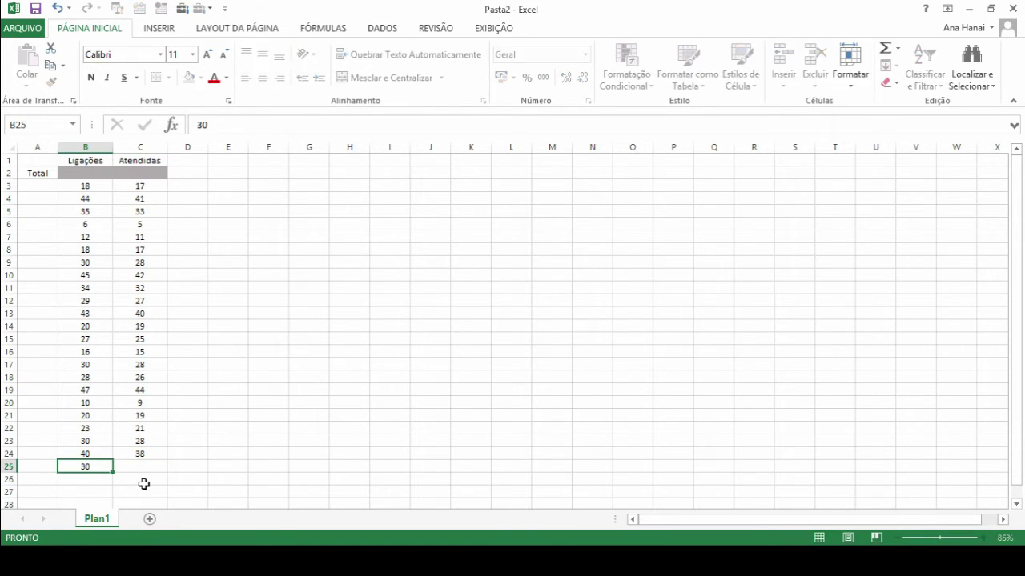
pyautogui.press('Tab')
pyautogui.write('27')
pyautogui.press('Return')
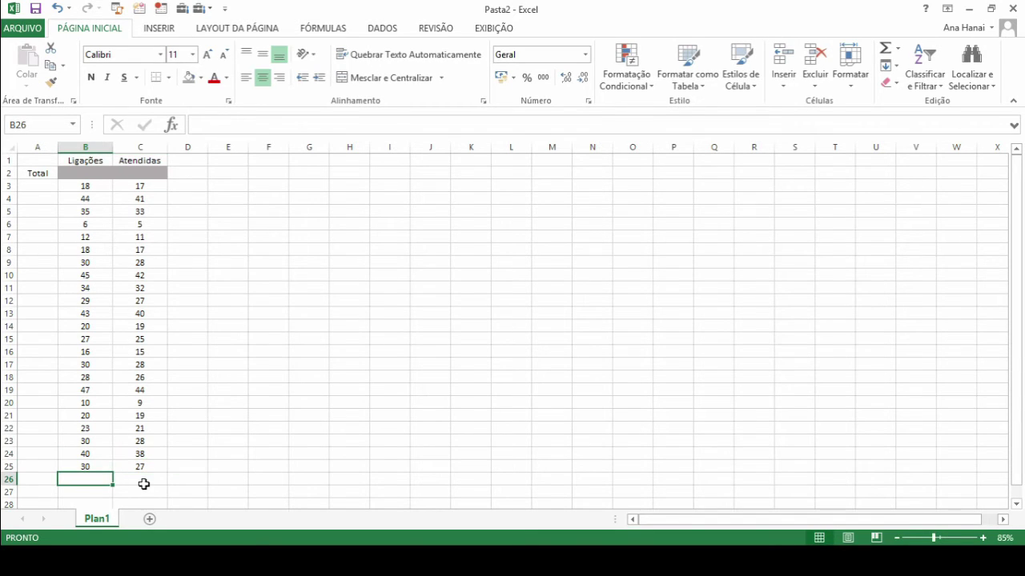
pyautogui.click(101, 465)
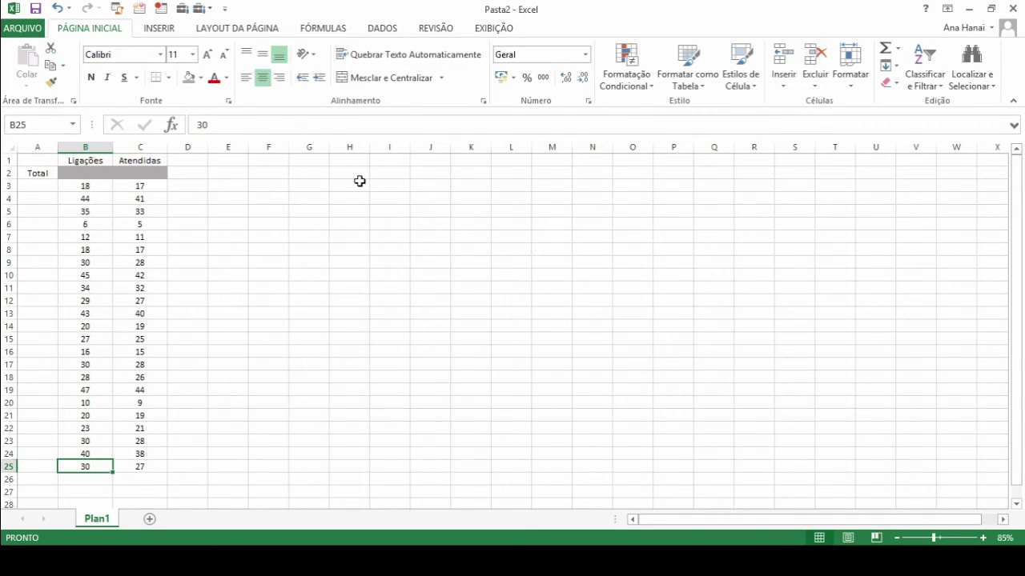
# - Enter =CONT.VALORES(B:B) in cell L1 to count the filled cells of column B
pyautogui.click(515, 162)
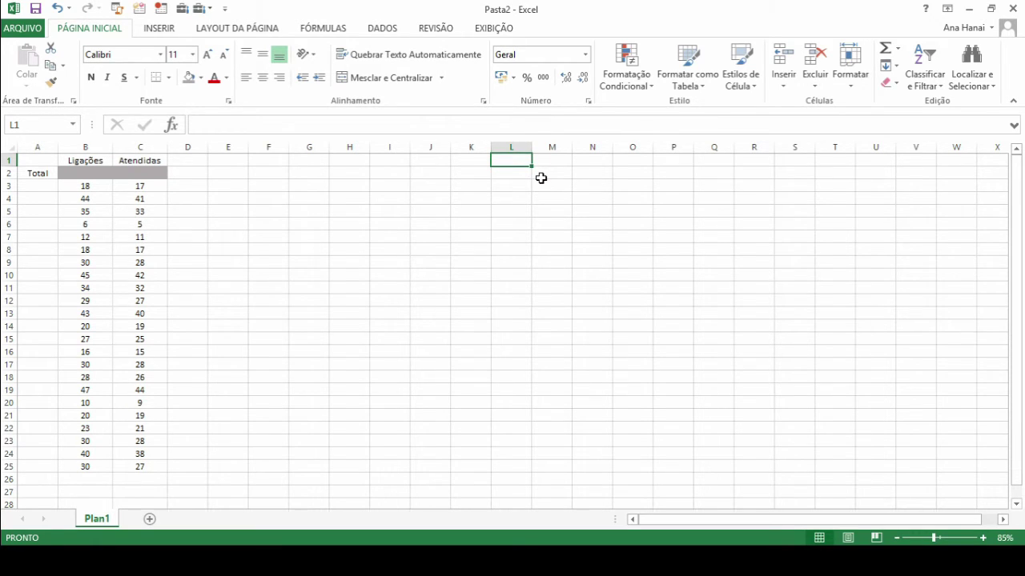
pyautogui.write('=cont')
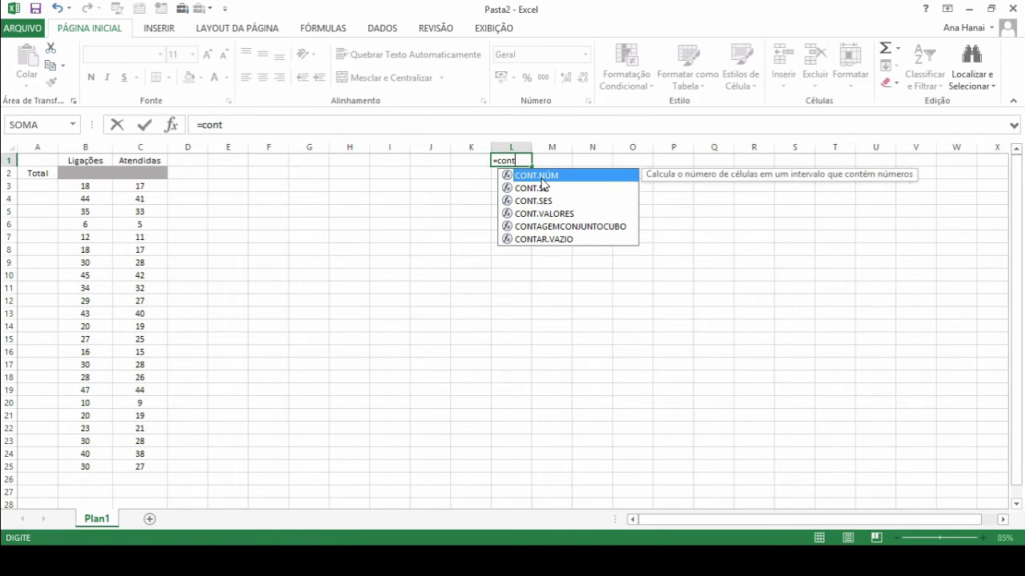
pyautogui.write('.valore')
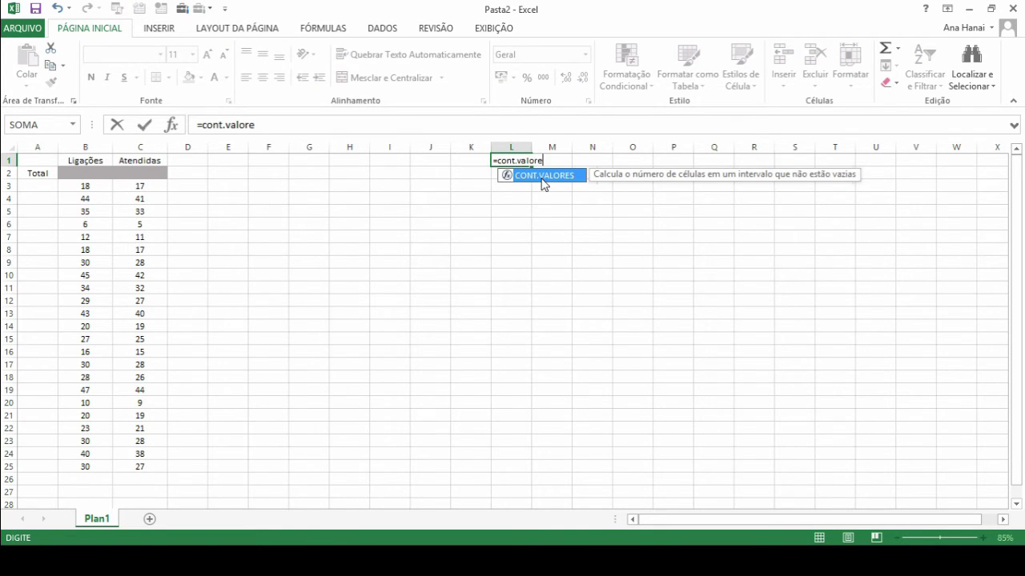
pyautogui.write('s(')
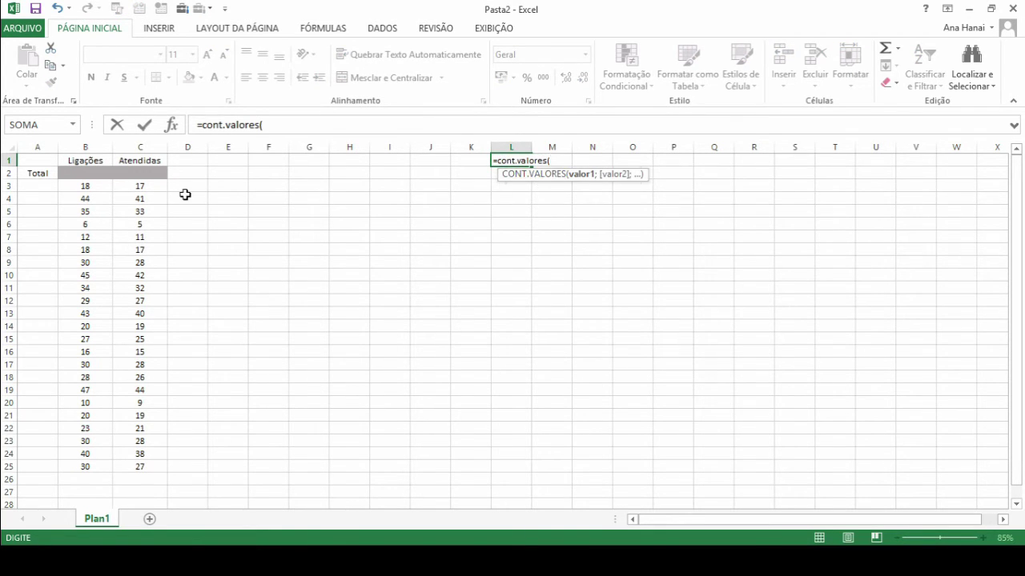
pyautogui.click(92, 144)
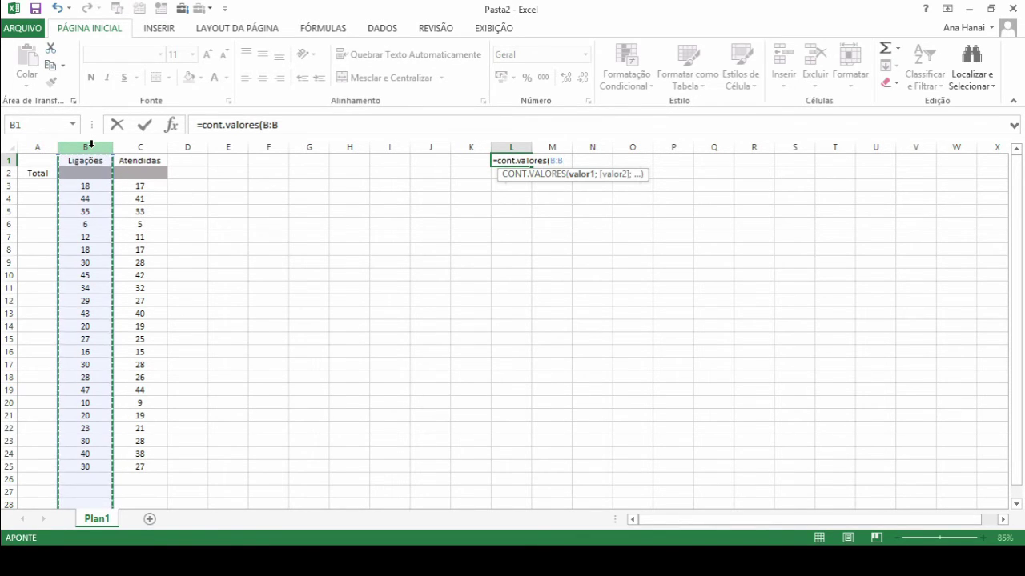
pyautogui.write(')')
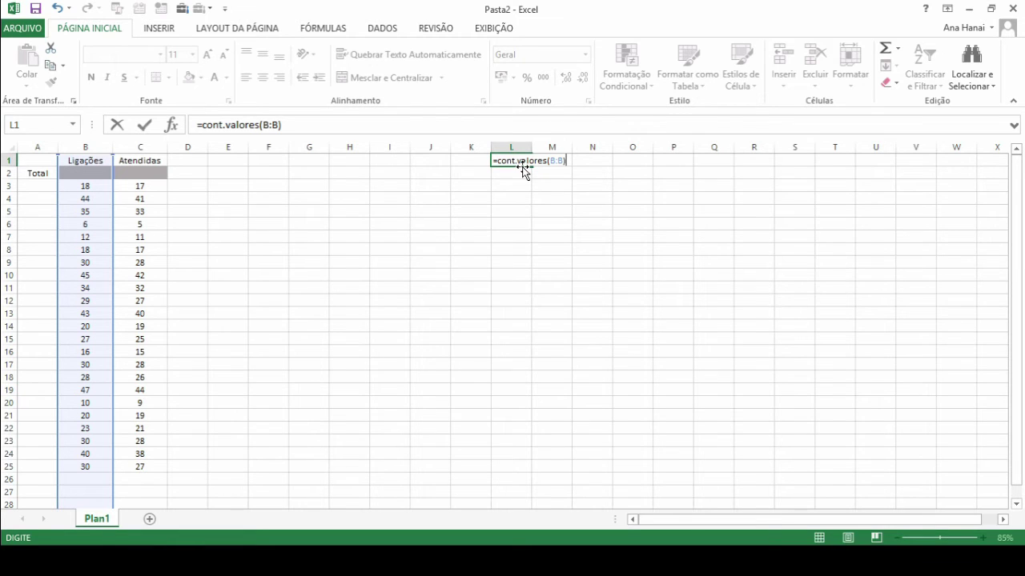
pyautogui.press('Return')
# - Centre the content of cell L1 and give the cell a green fill
pyautogui.press('Up')
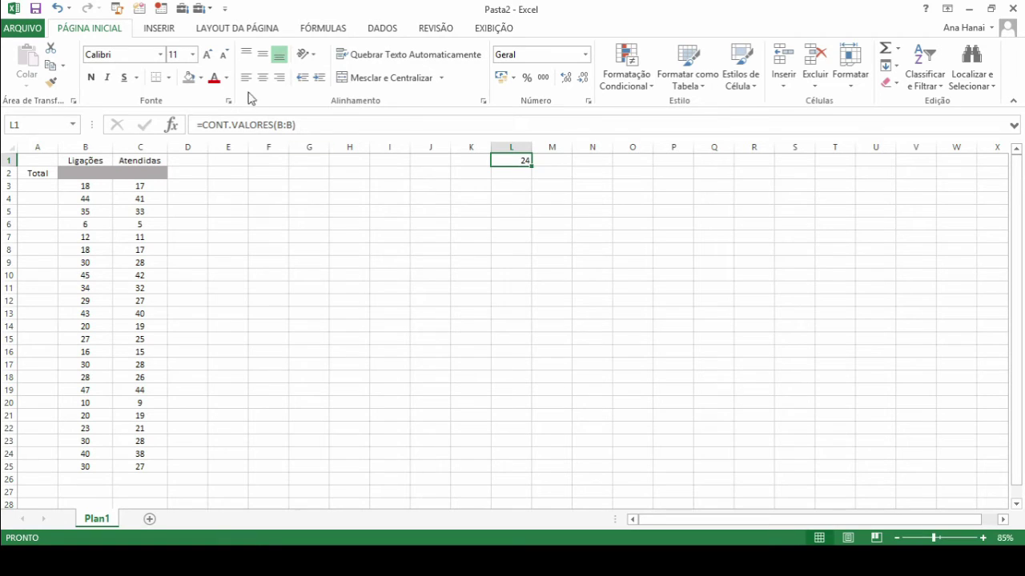
pyautogui.click(200, 78)
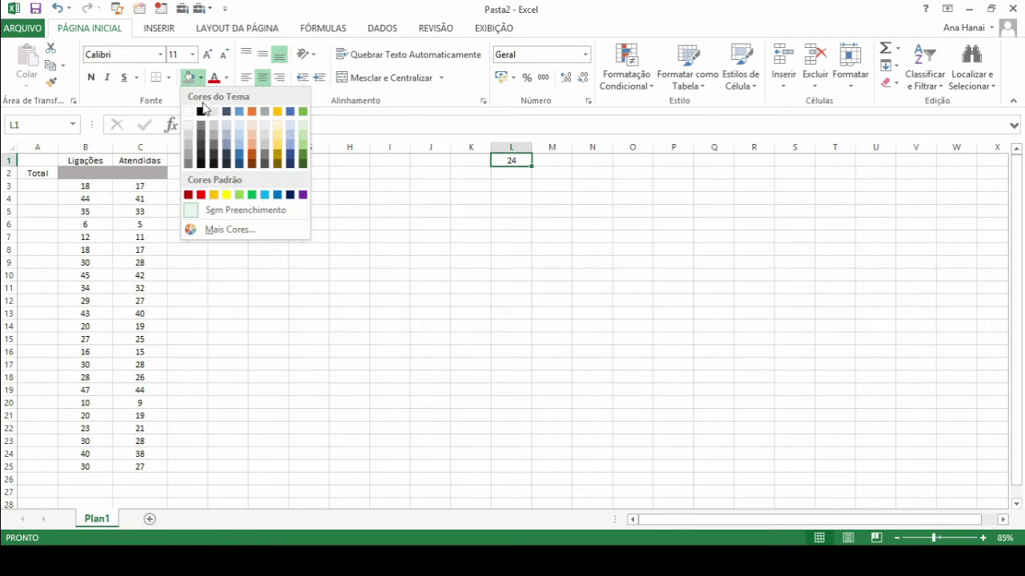
pyautogui.click(302, 114)
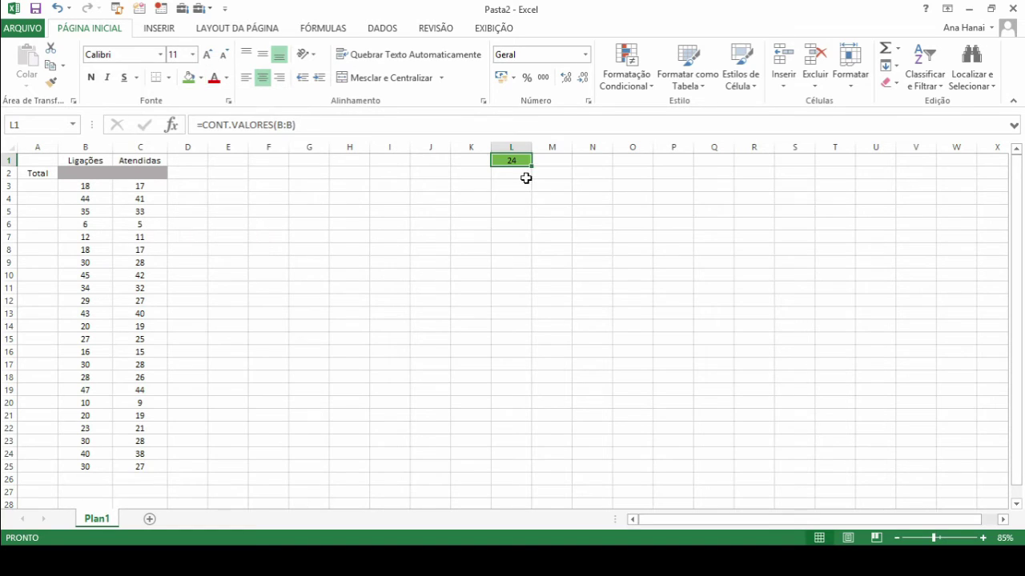
# - Insert a new column before column L, shifting the green count cell one column over
pyautogui.rightClick(504, 144)
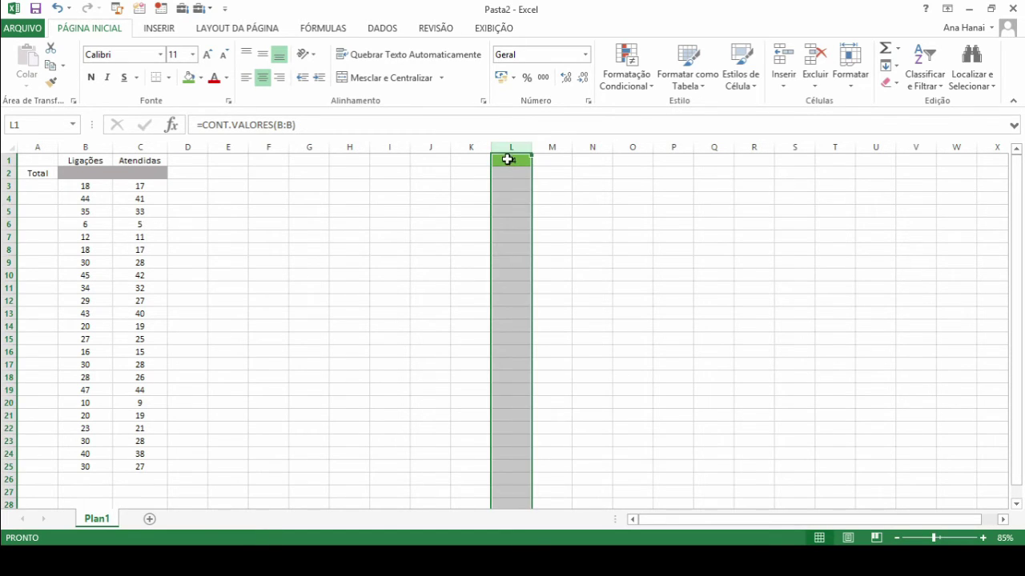
pyautogui.rightClick(503, 143)
pyautogui.click(529, 251)
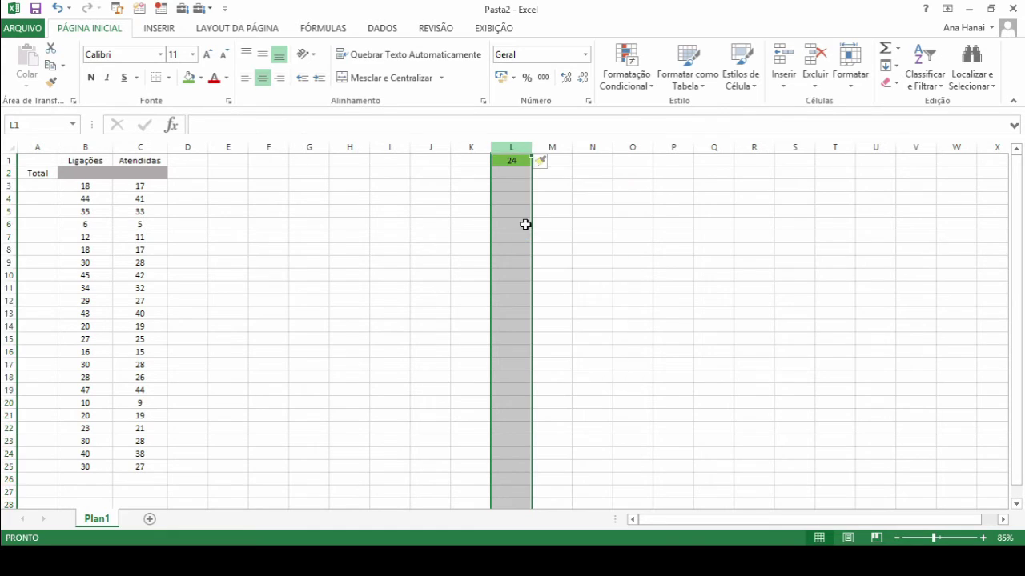
pyautogui.moveTo(540, 145); pyautogui.dragTo(540, 145)
pyautogui.click(549, 146)
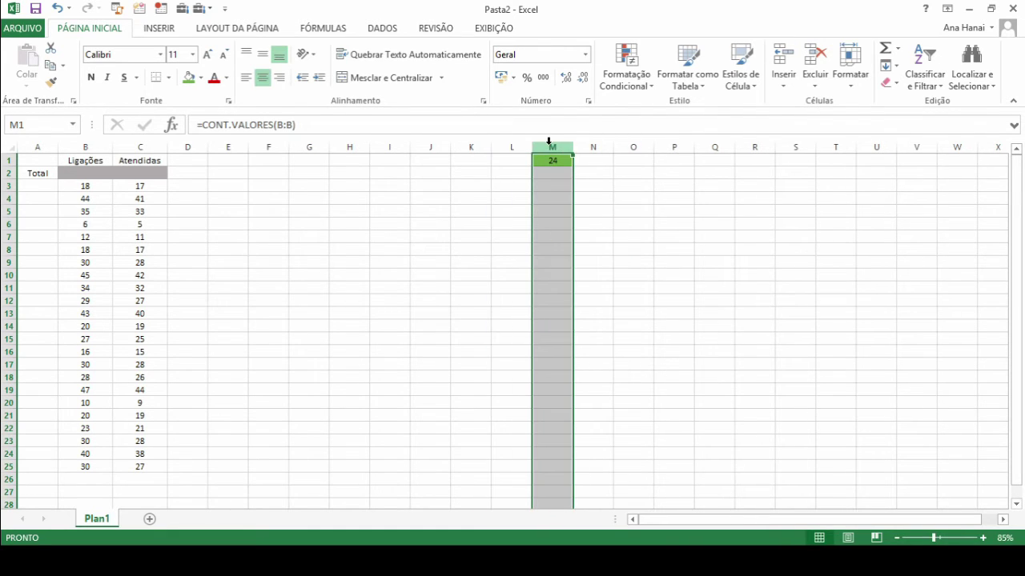
pyautogui.rightClick(549, 146)
pyautogui.press('Escape')
pyautogui.click(480, 174)
# - Review the CONT.VALORES formula in M1 and compare its result with the selection count of the Ligações cells B3:B25
pyautogui.click(558, 160)
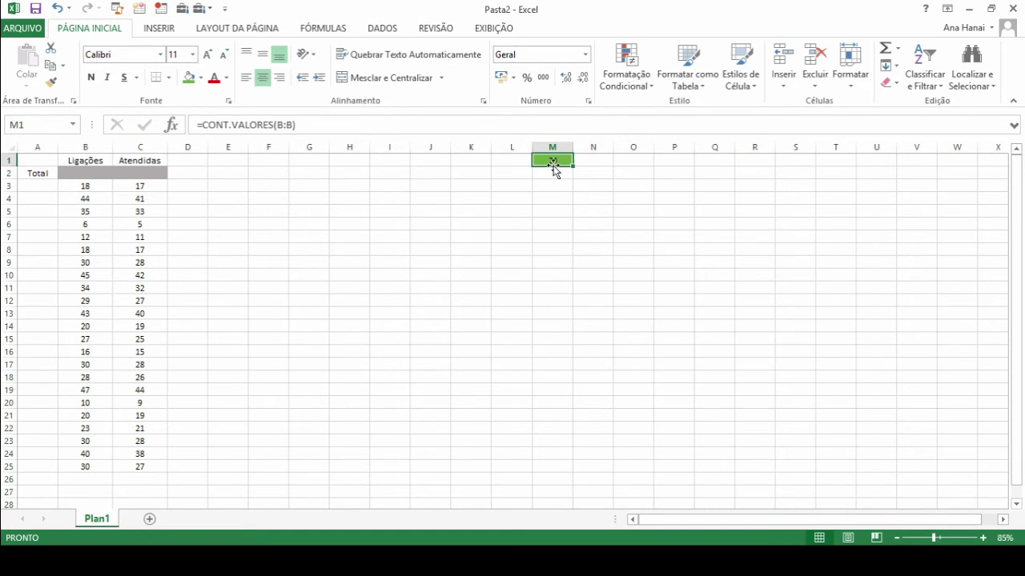
pyautogui.click(319, 130)
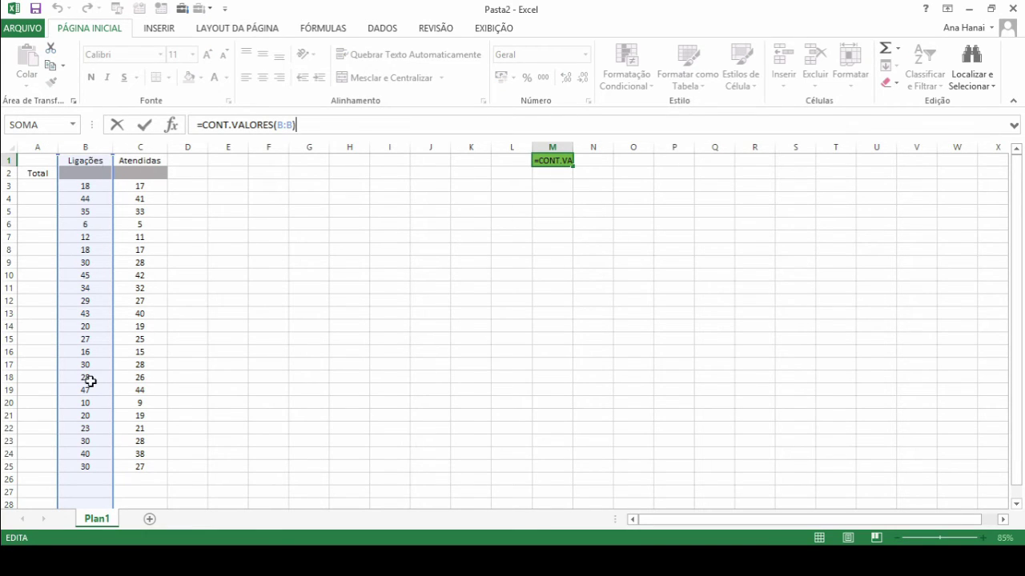
pyautogui.press('Return')
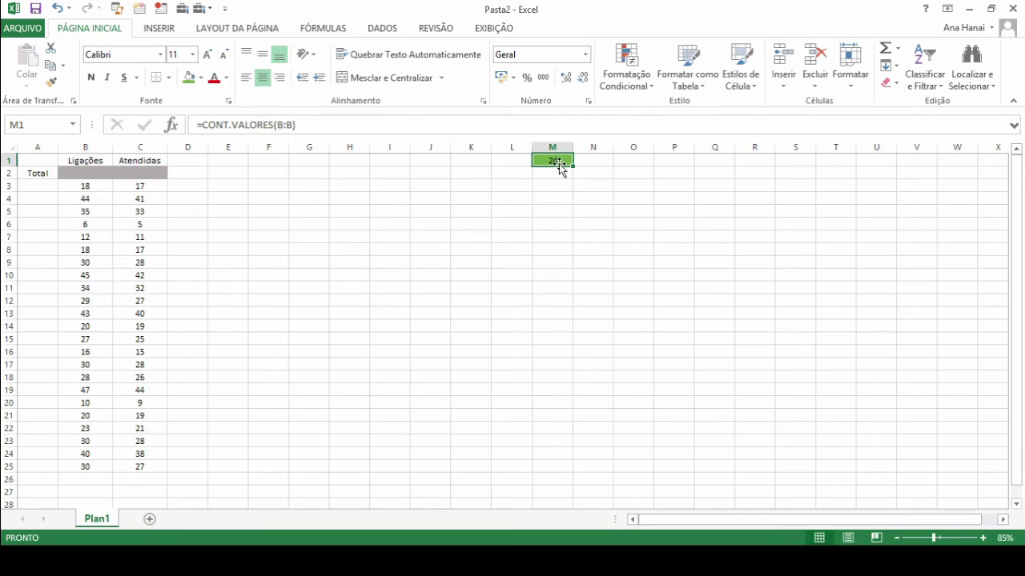
pyautogui.moveTo(96, 164); pyautogui.dragTo(83, 467)
pyautogui.click(96, 187)
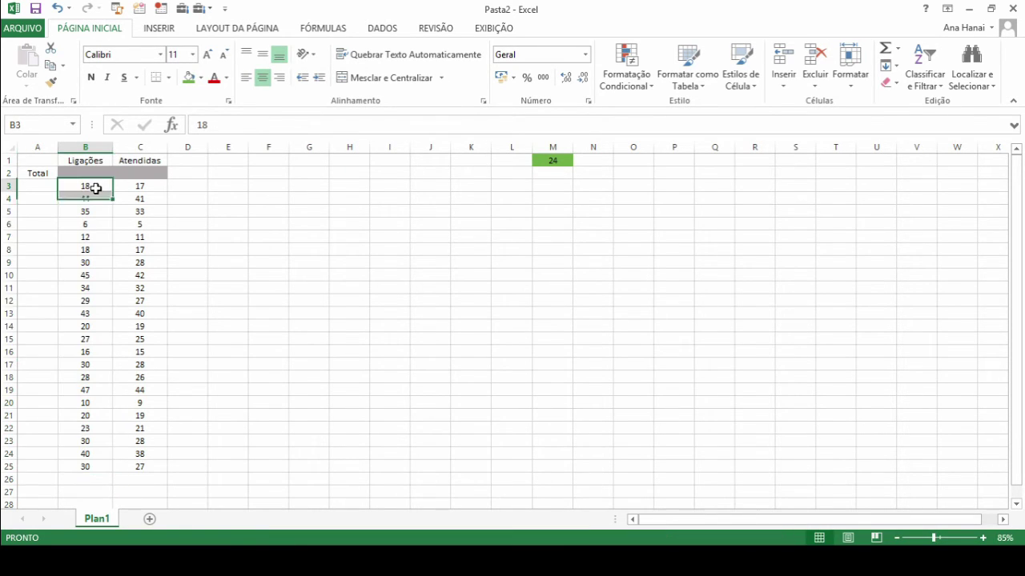
pyautogui.keyDown('shift'); pyautogui.click(89, 467); pyautogui.keyUp('shift')
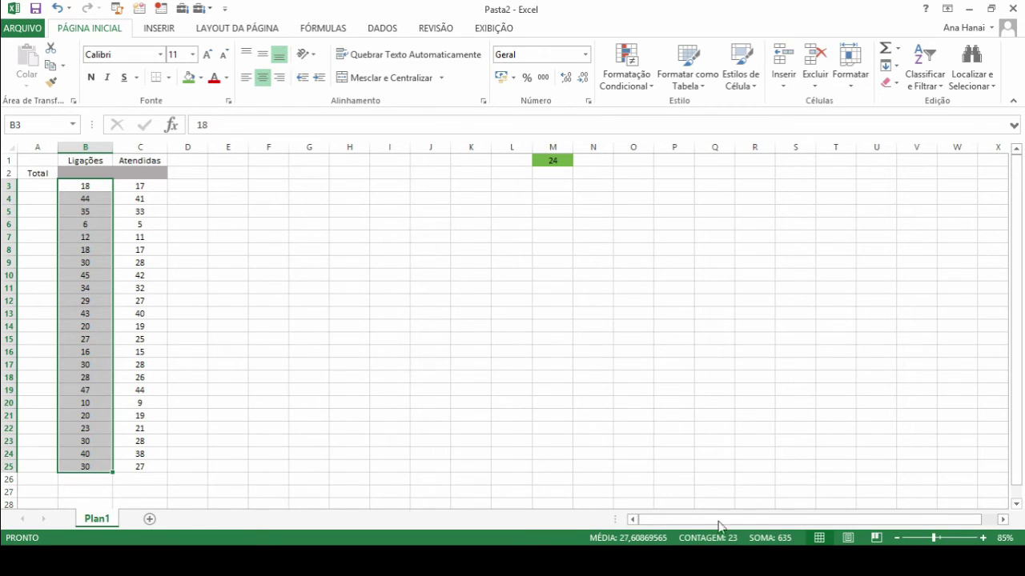
pyautogui.click(562, 159)
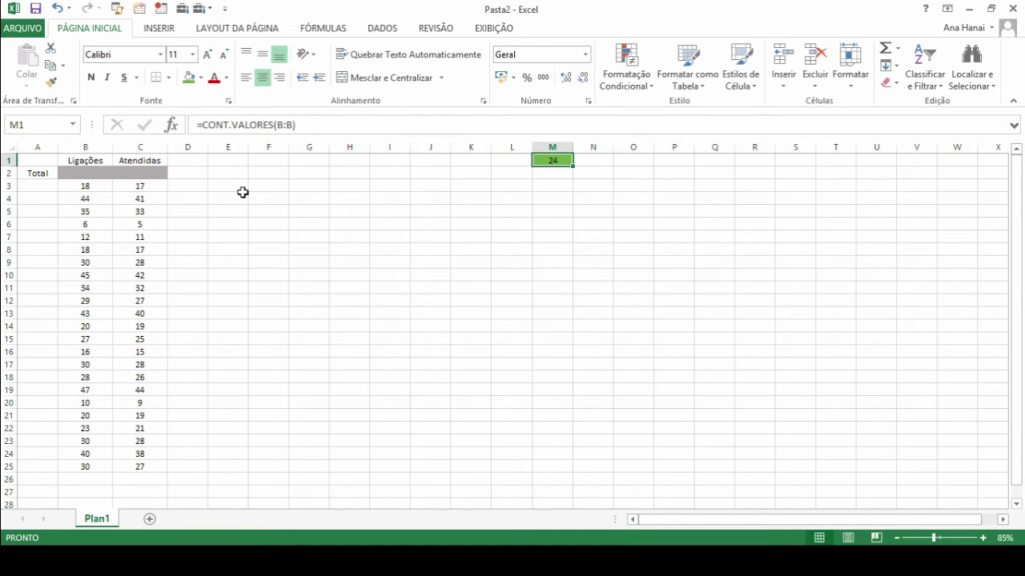
# - Start a SOMA formula in the Ligações total cell B2, leaving its argument empty
pyautogui.click(94, 174)
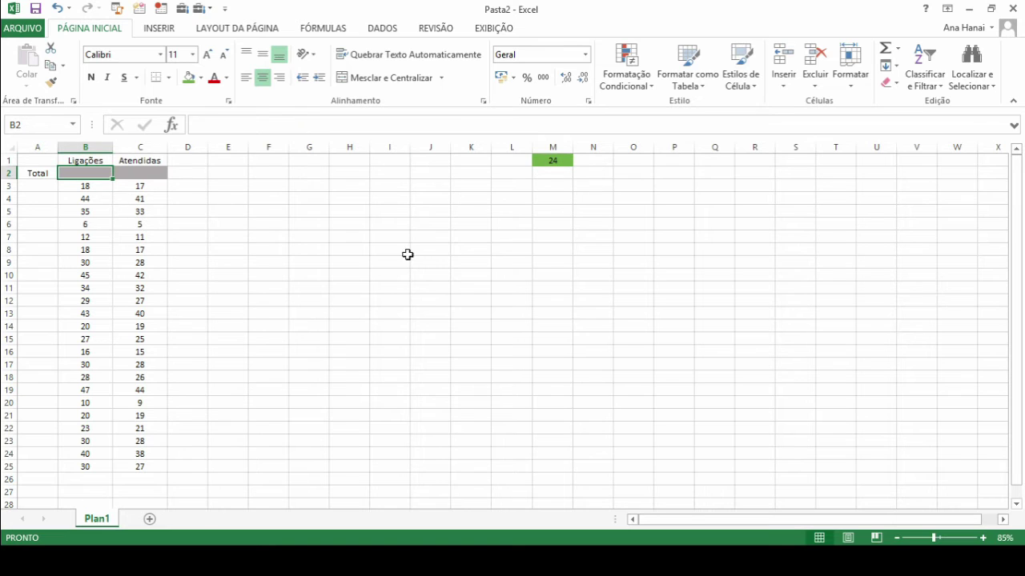
pyautogui.write('-')
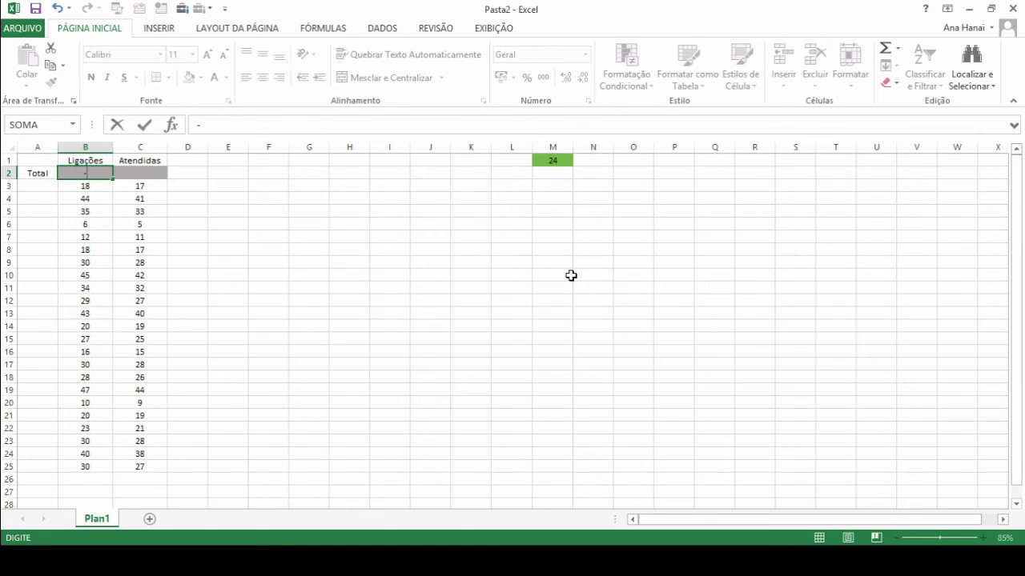
pyautogui.write('som=som')
pyautogui.press('Escape')
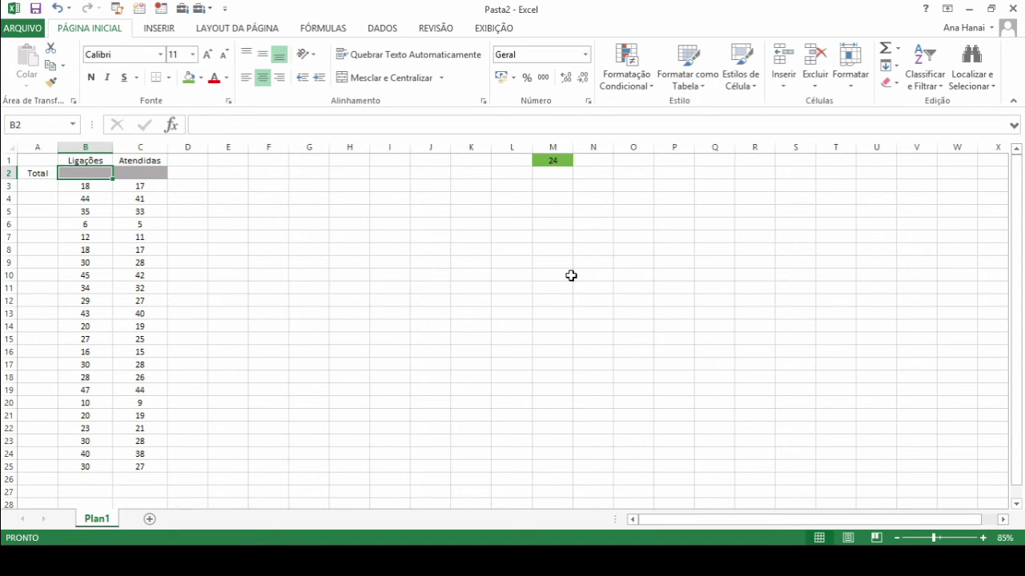
pyautogui.write('=soma(')
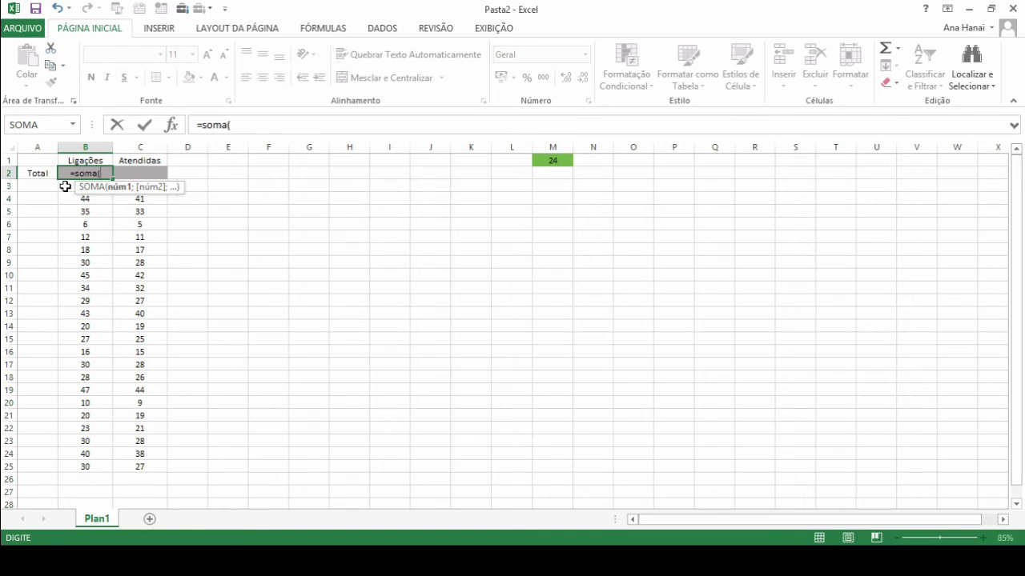
pyautogui.moveTo(66, 187); pyautogui.dragTo(69, 265)
pyautogui.moveTo(231, 125); pyautogui.dragTo(283, 130)
pyautogui.press('BackSpace')
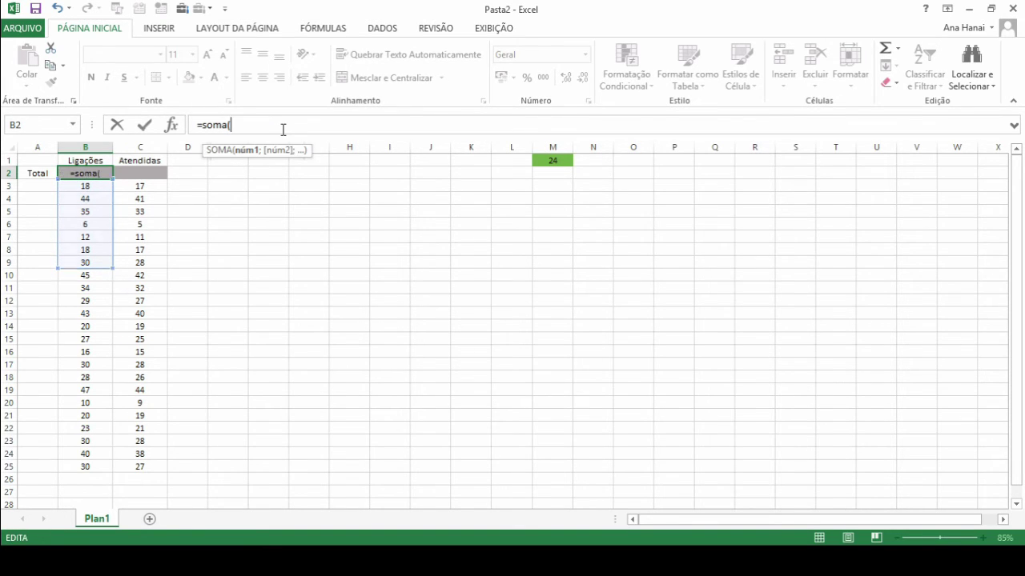
# - Nest a DESLOC function inside the SOMA formula, with B3 as the reference and 0 for both the row and column offsets
pyautogui.write('desloc(')
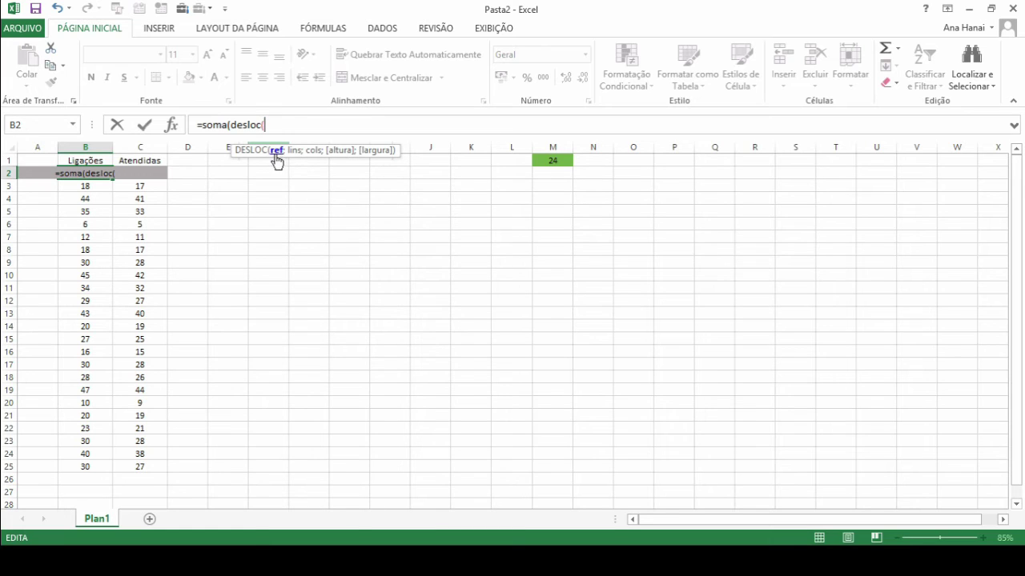
pyautogui.click(84, 189)
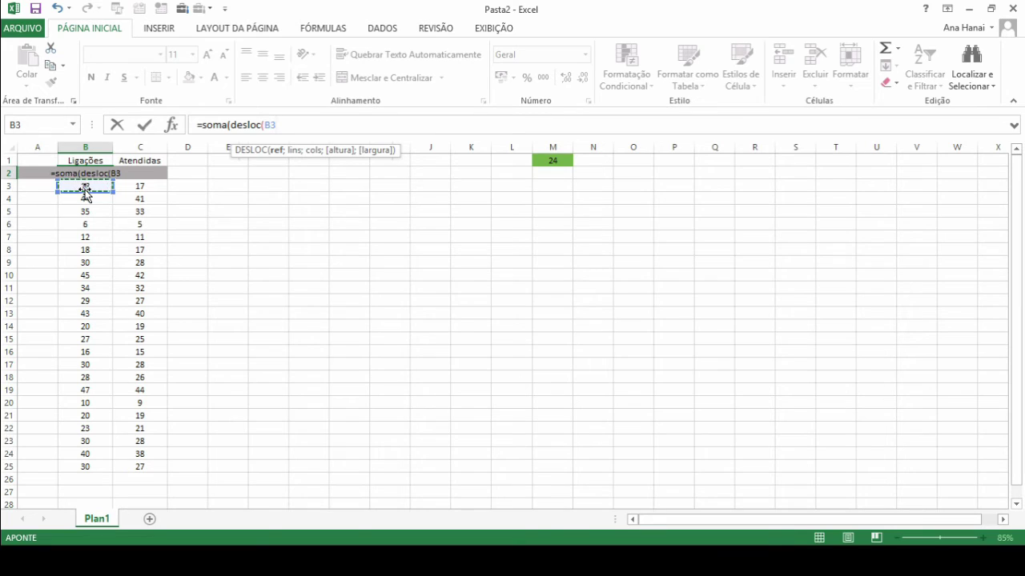
pyautogui.write(';')
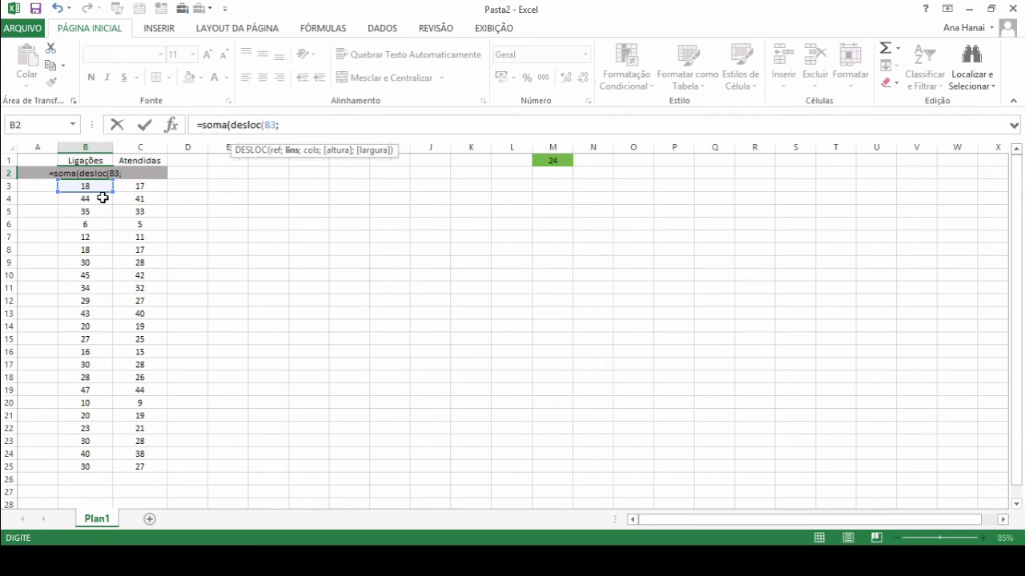
pyautogui.write('0')
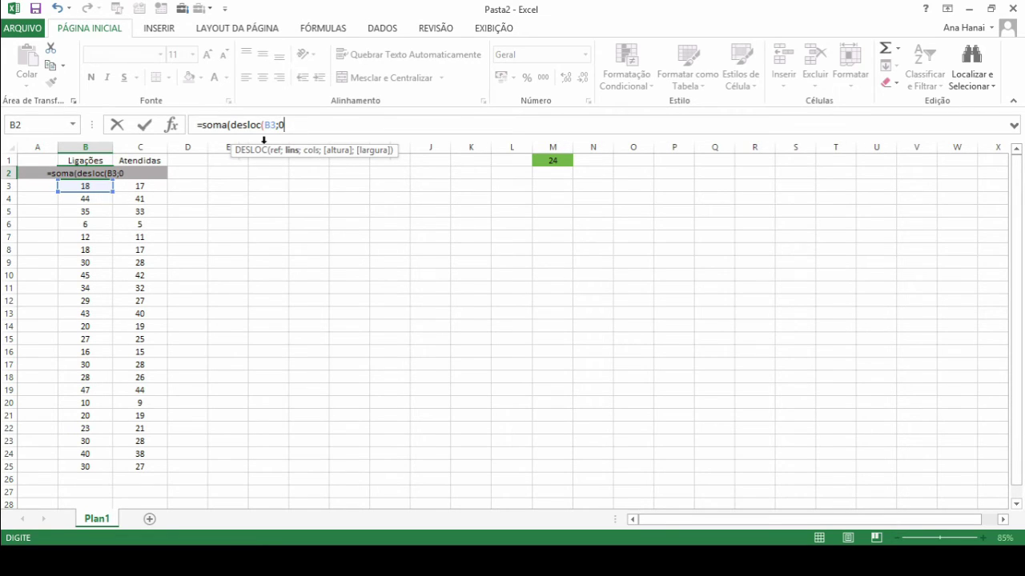
pyautogui.write(';')
pyautogui.write('0;')
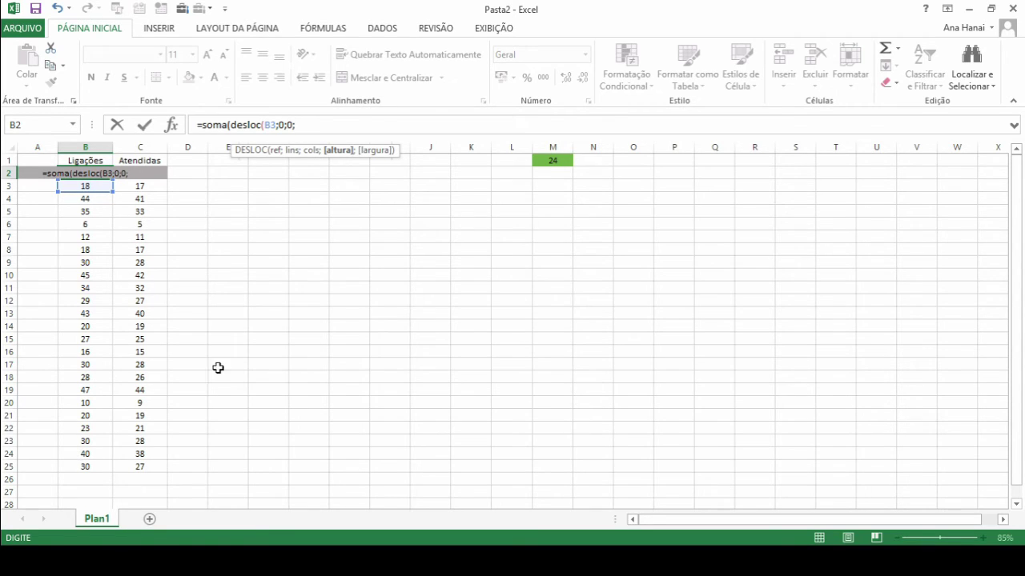
# - Complete the B2 formula with absolute $M$1 as the height and 1 as the width, giving =SOMA(DESLOC(B3;0;0;$M$1;1))
pyautogui.click(553, 161)
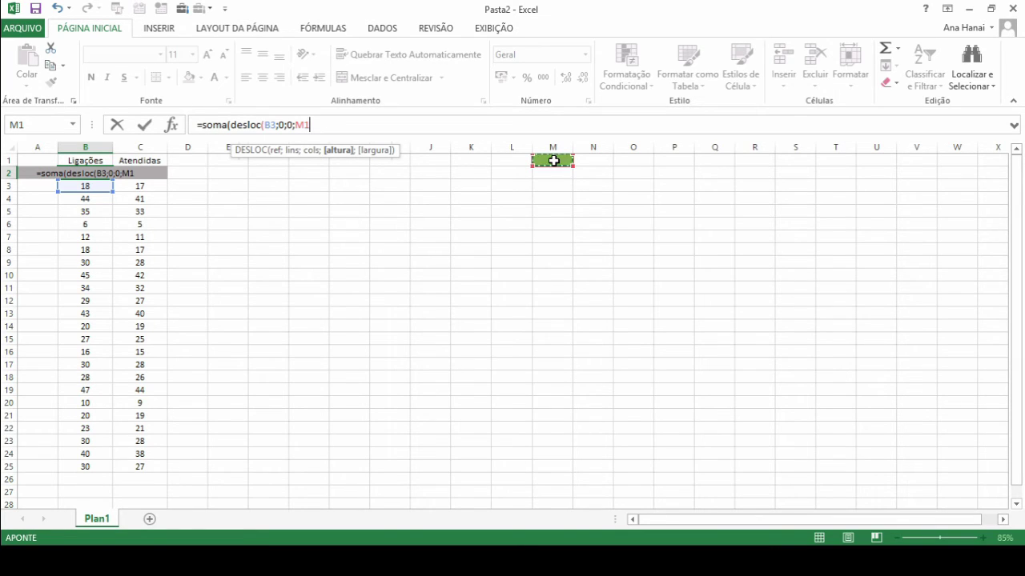
pyautogui.press('F4')
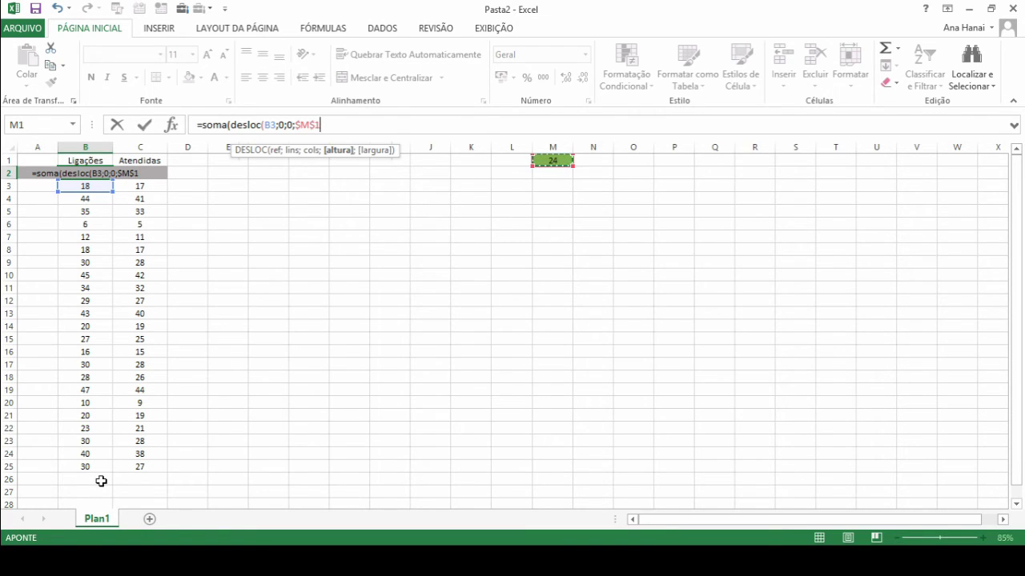
pyautogui.write(';')
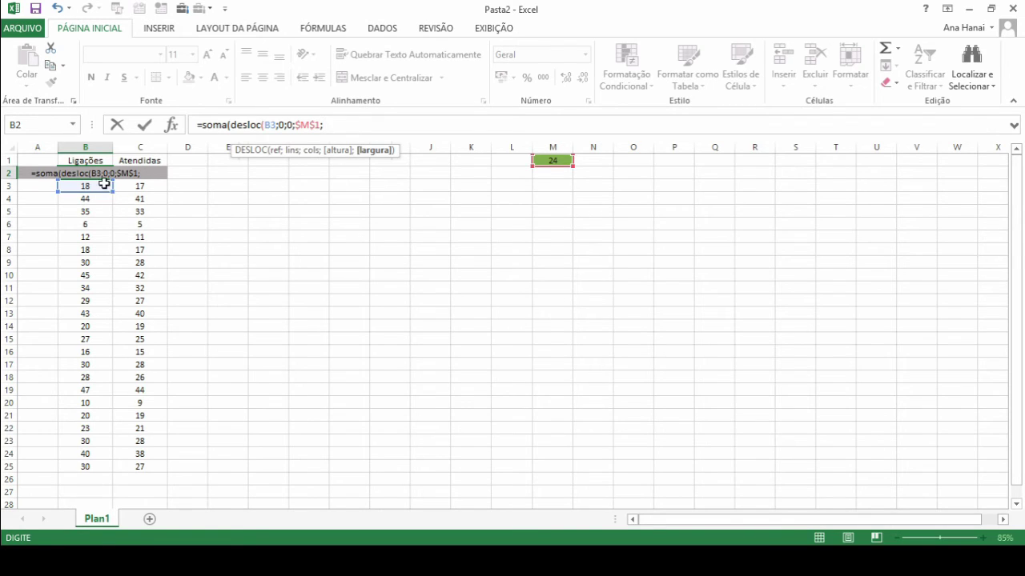
pyautogui.write('1')
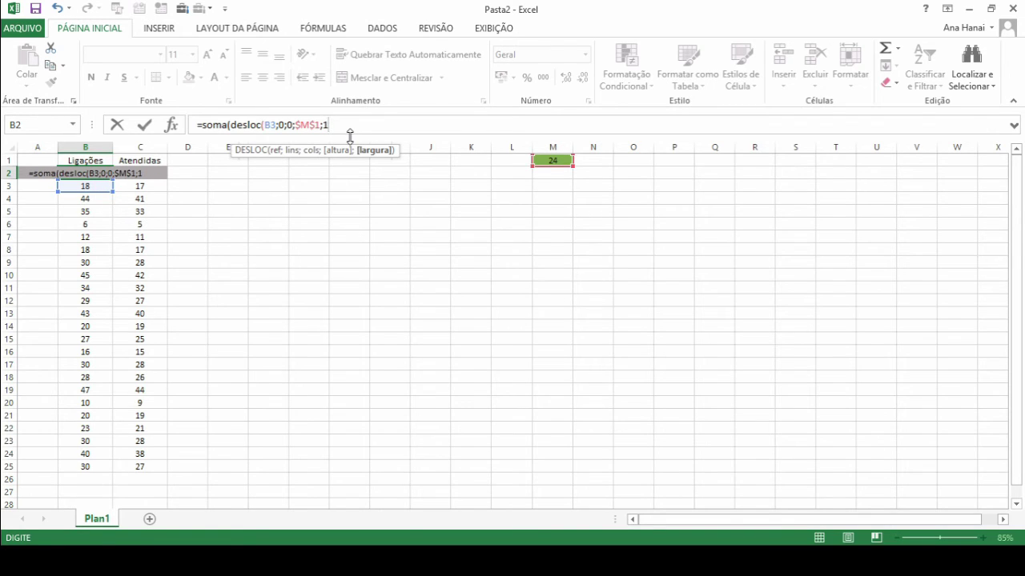
pyautogui.write(')')
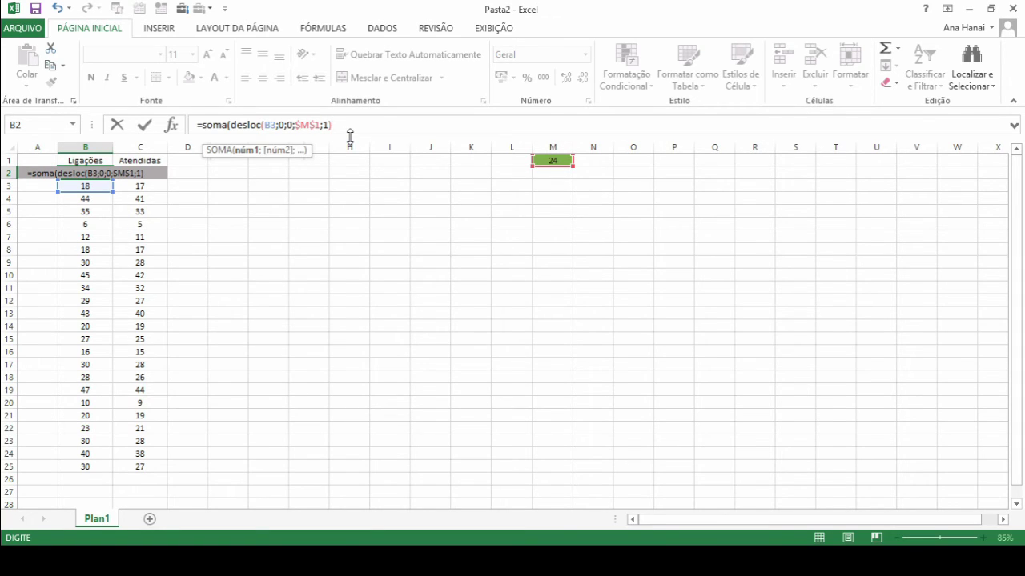
pyautogui.write(')')
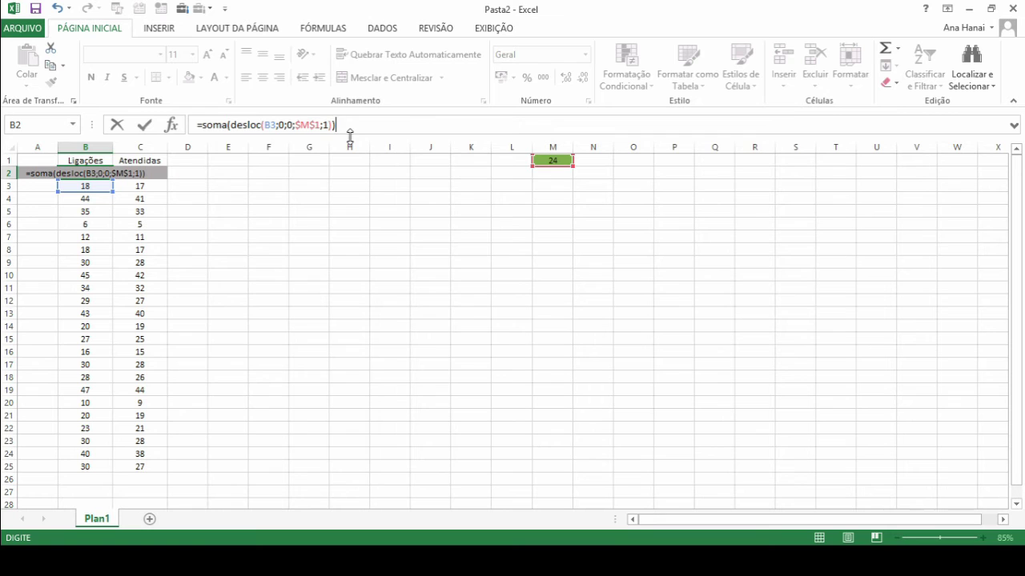
pyautogui.press('Return')
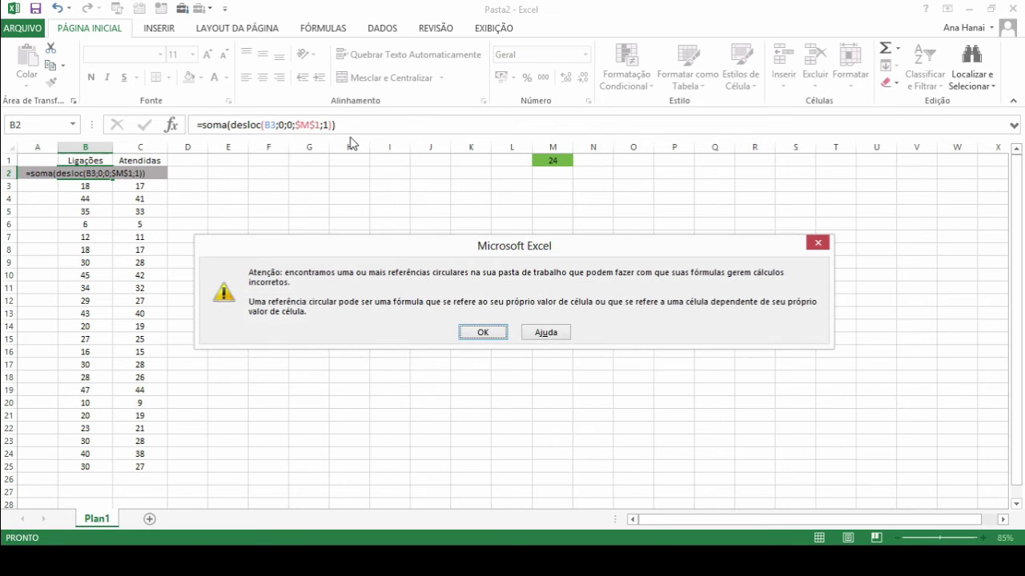
pyautogui.press('Return')
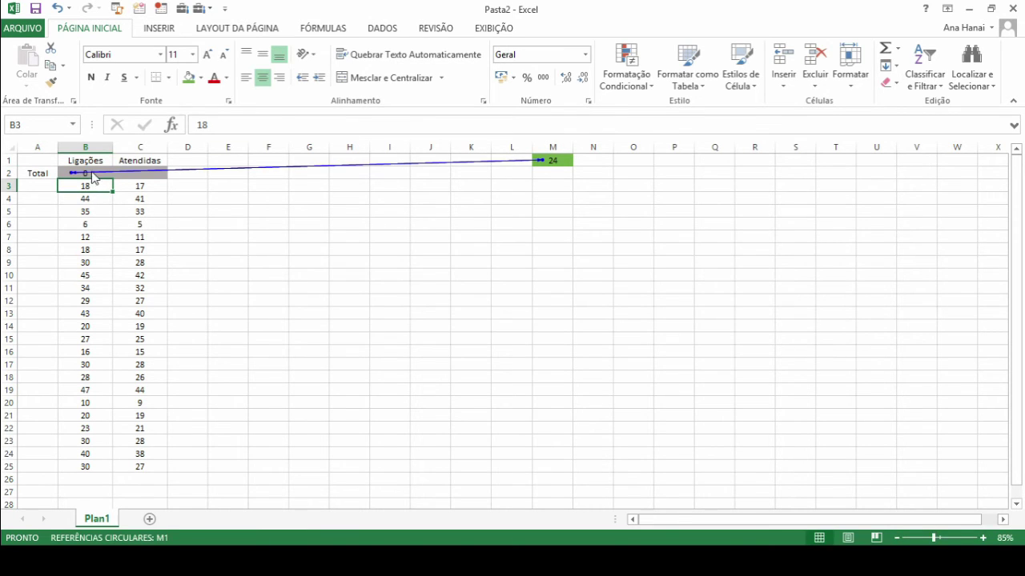
# - Compare the formulas in B2 and M1 to find the source of the circular reference
pyautogui.click(62, 170)
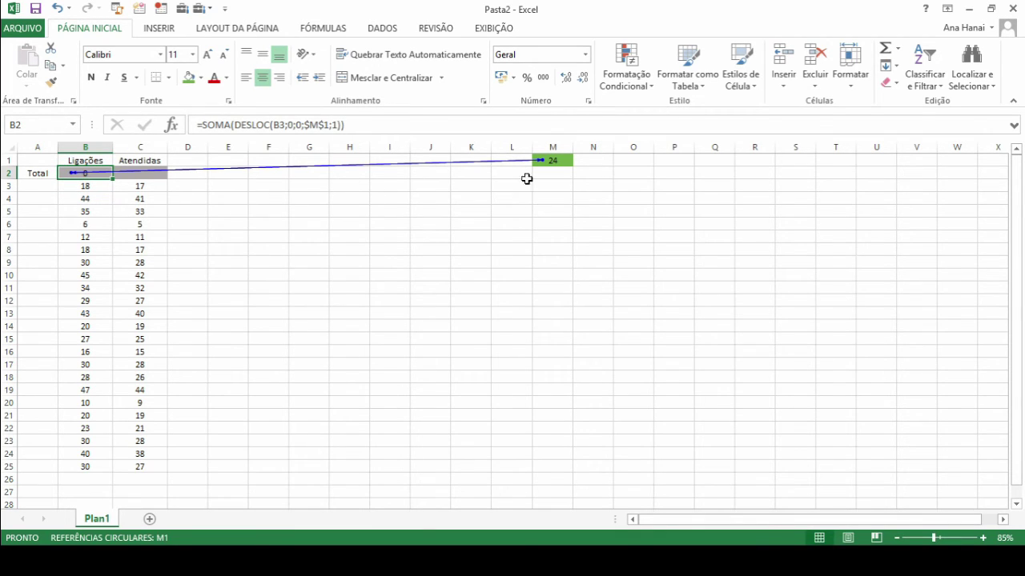
pyautogui.click(553, 160)
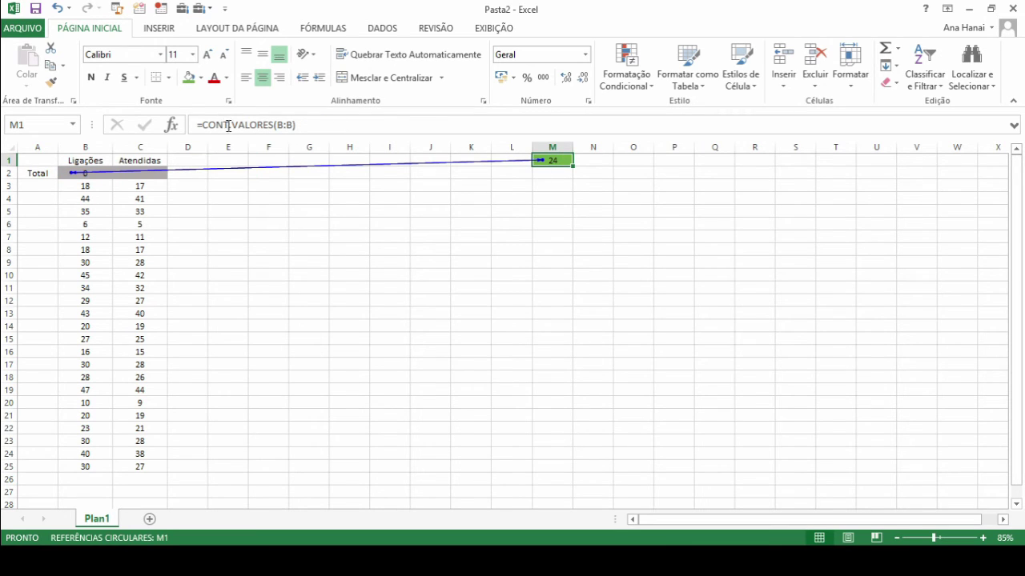
pyautogui.click(316, 126)
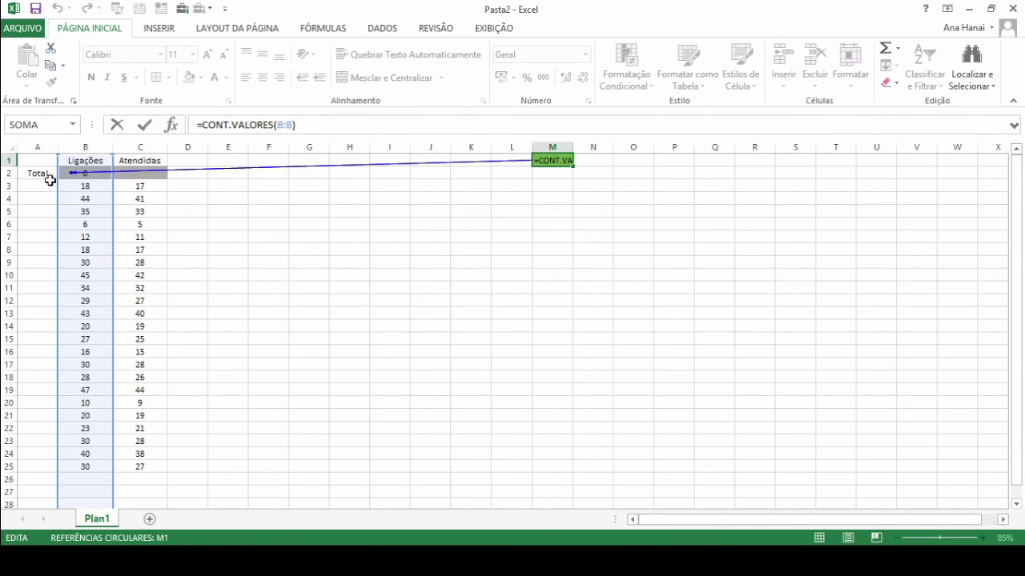
pyautogui.hotkey('ctrl', 'Return')
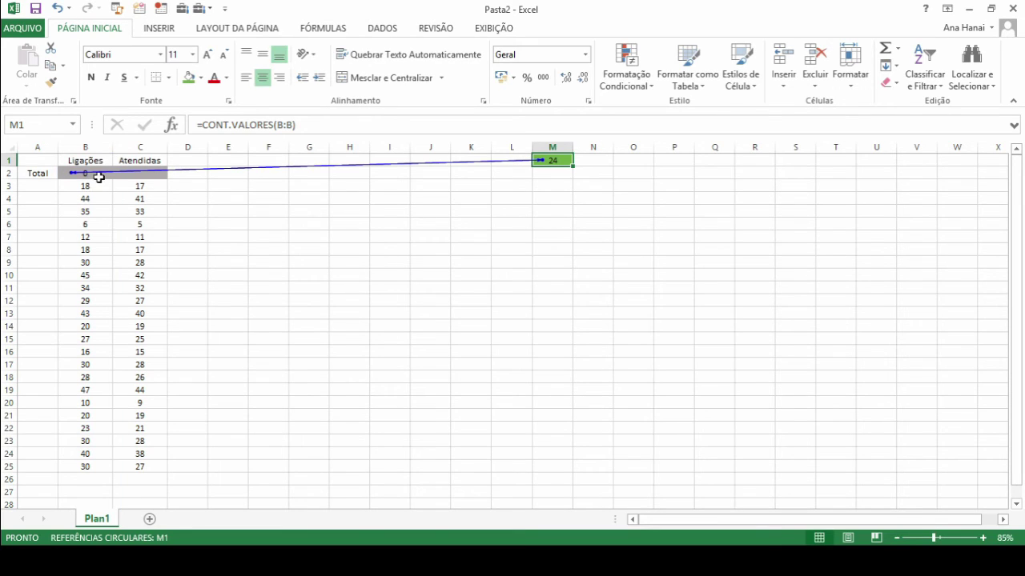
pyautogui.click(99, 184)
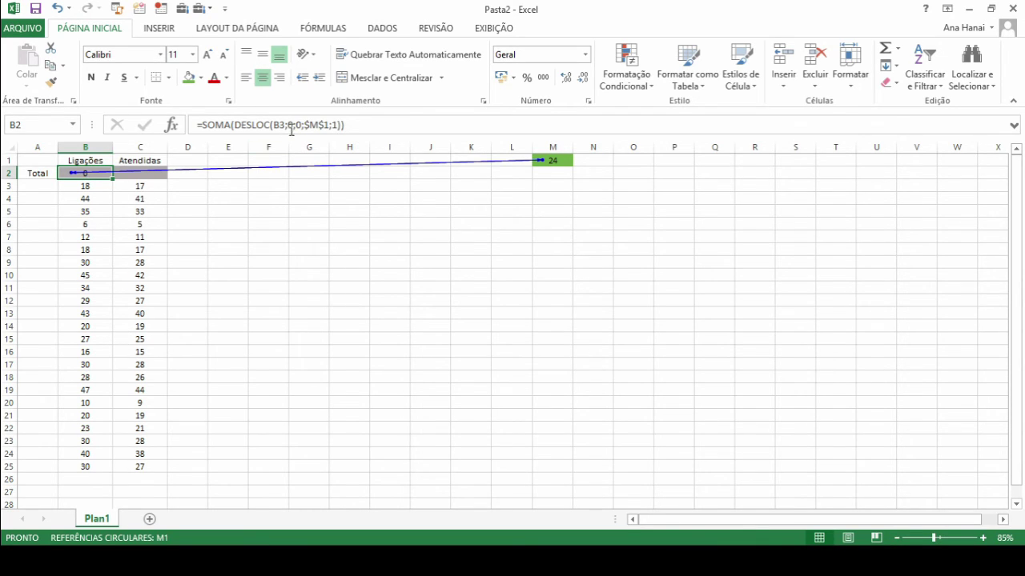
# - Change the count range in M1 so the formula reads =CONT.VALORES(B3:B25000)
pyautogui.click(558, 161)
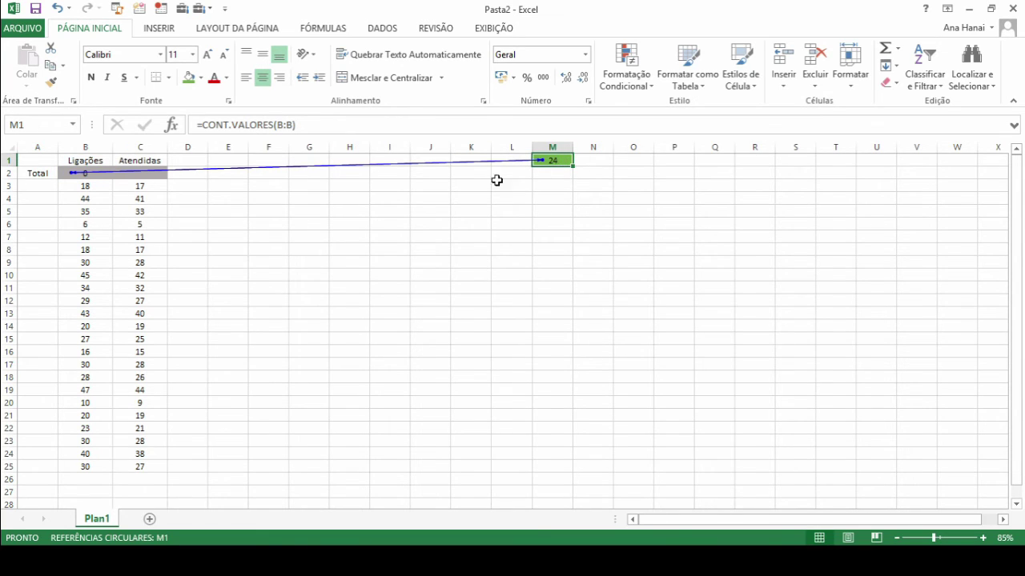
pyautogui.click(295, 125)
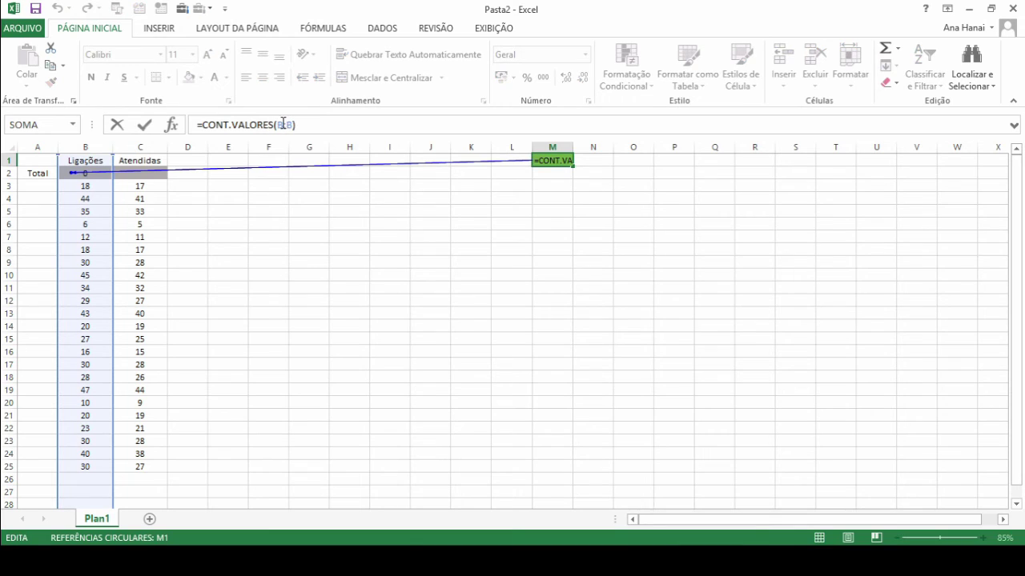
pyautogui.moveTo(277, 124); pyautogui.dragTo(292, 124)
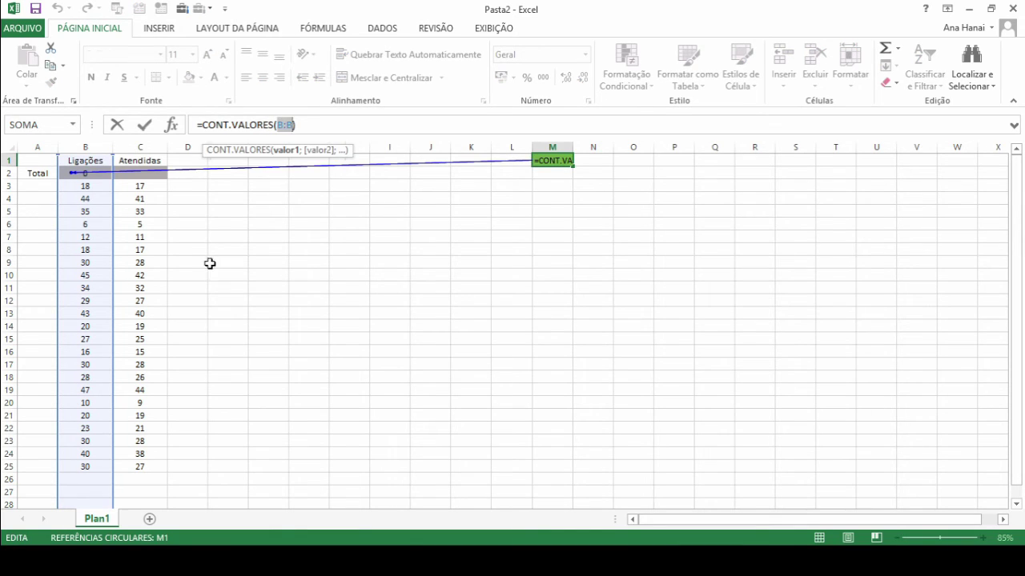
pyautogui.press('BackSpace')
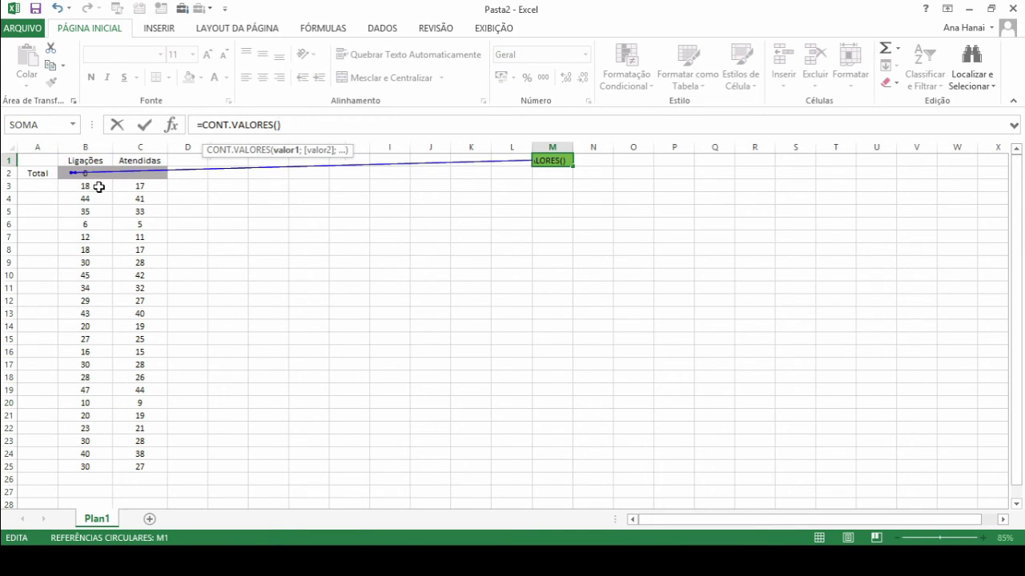
pyautogui.click(97, 185)
pyautogui.moveTo(97, 186); pyautogui.dragTo(101, 210)
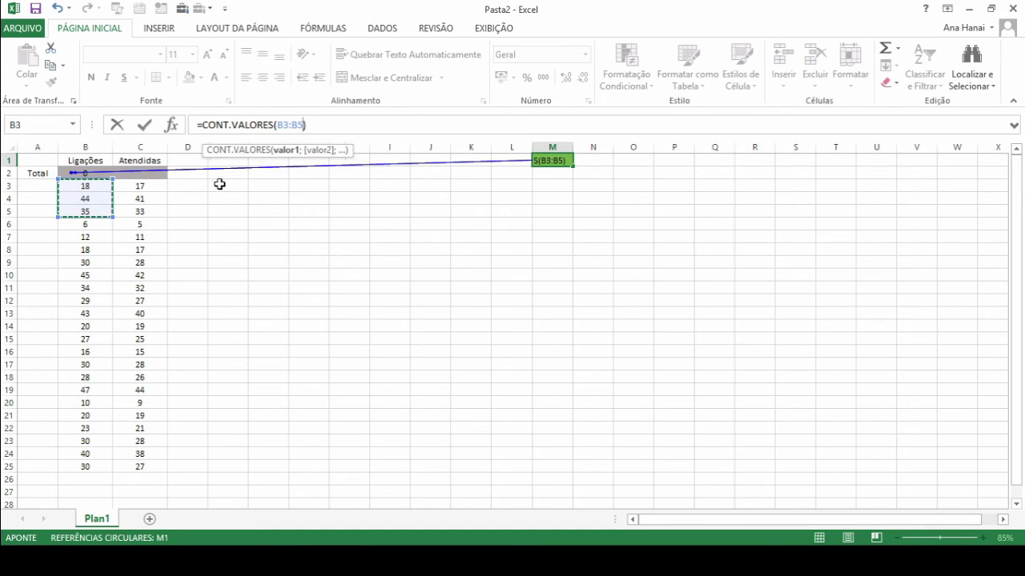
pyautogui.press('BackSpace')
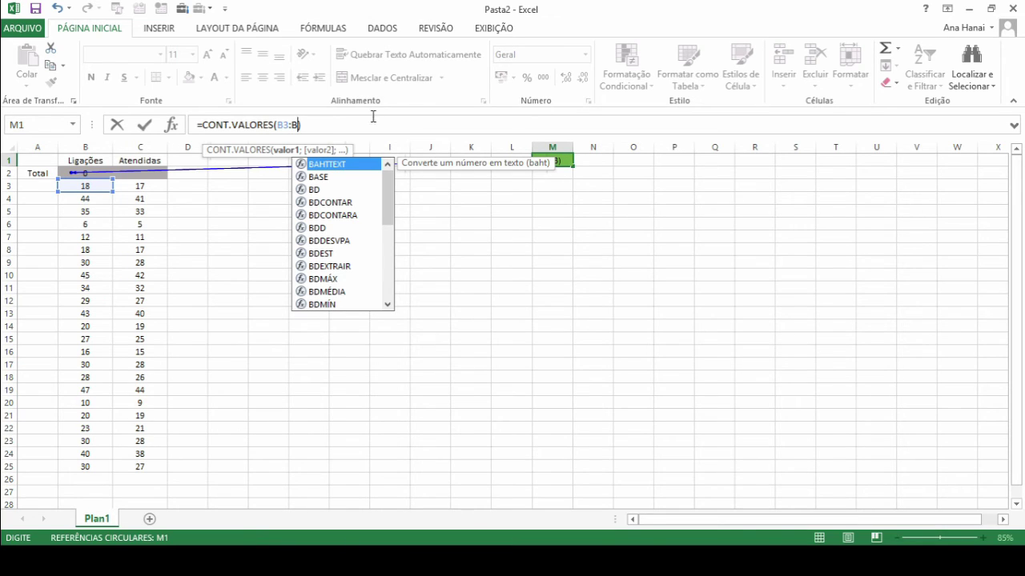
pyautogui.write('25000')
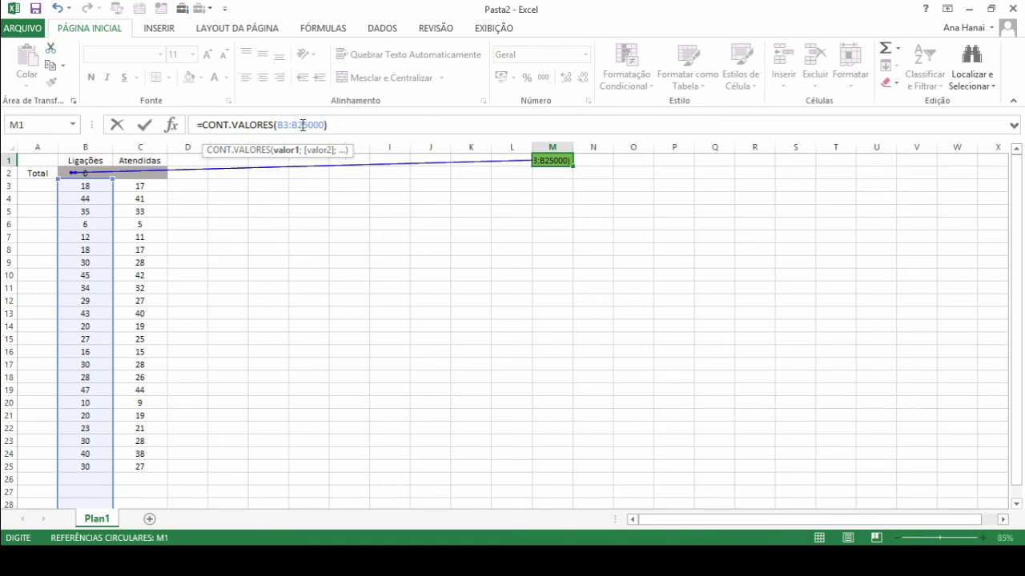
pyautogui.click(352, 127)
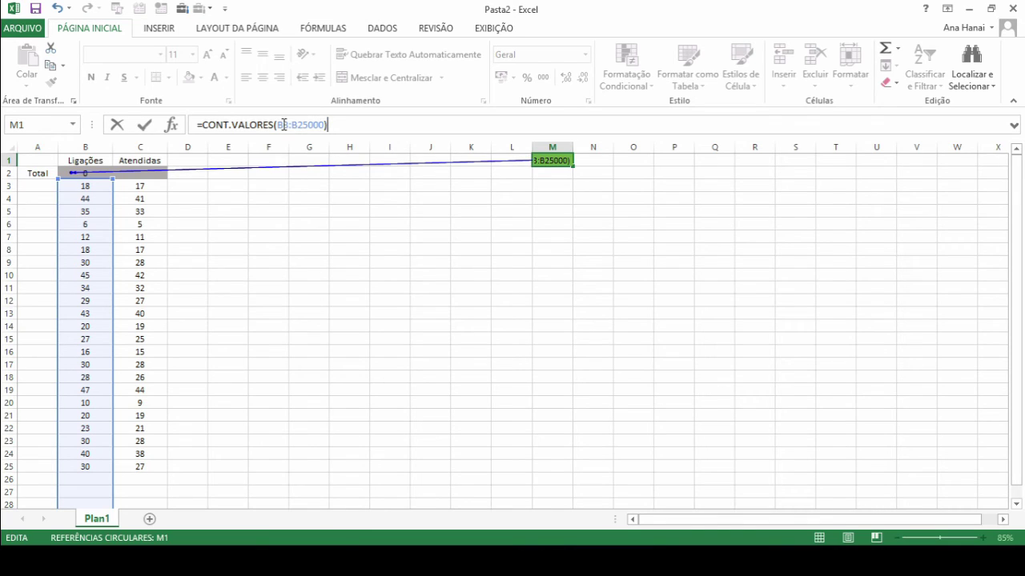
pyautogui.click(336, 125)
pyautogui.press('Return')
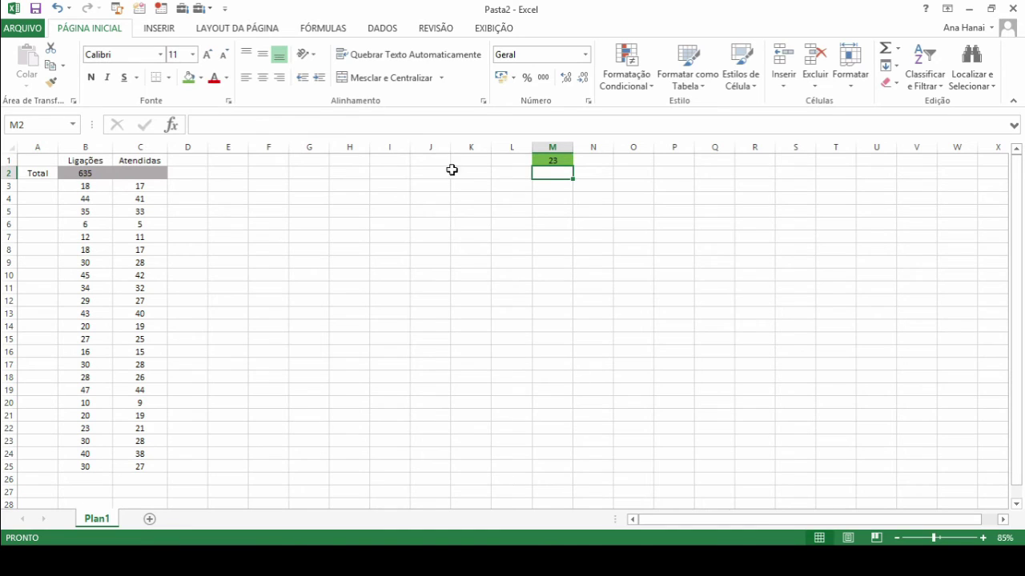
# - Review the count range in M1 and the SOMA and DESLOC arguments in B2
pyautogui.click(550, 160)
pyautogui.click(338, 125)
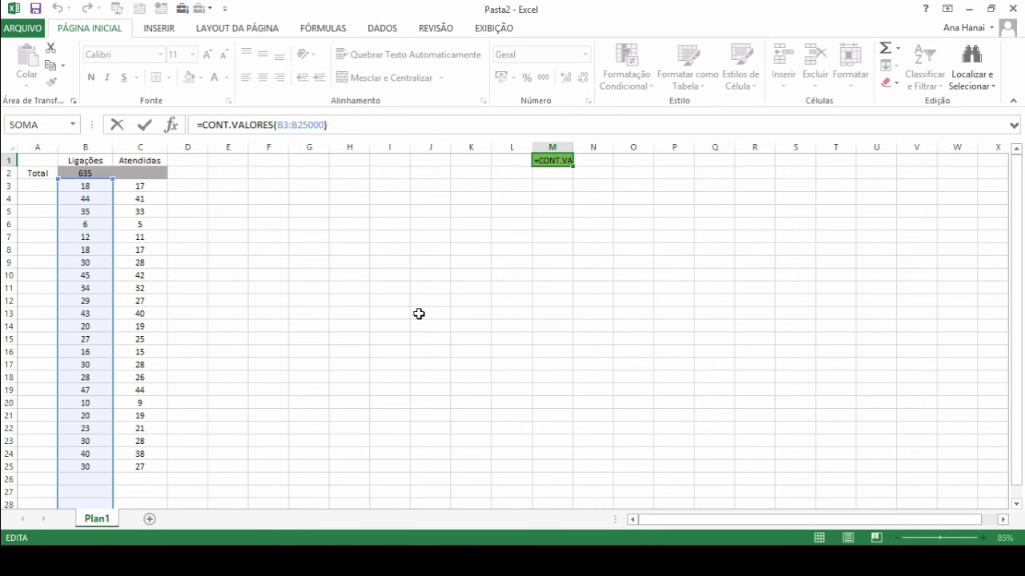
pyautogui.hotkey('ctrl', 'Return')
pyautogui.click(96, 174)
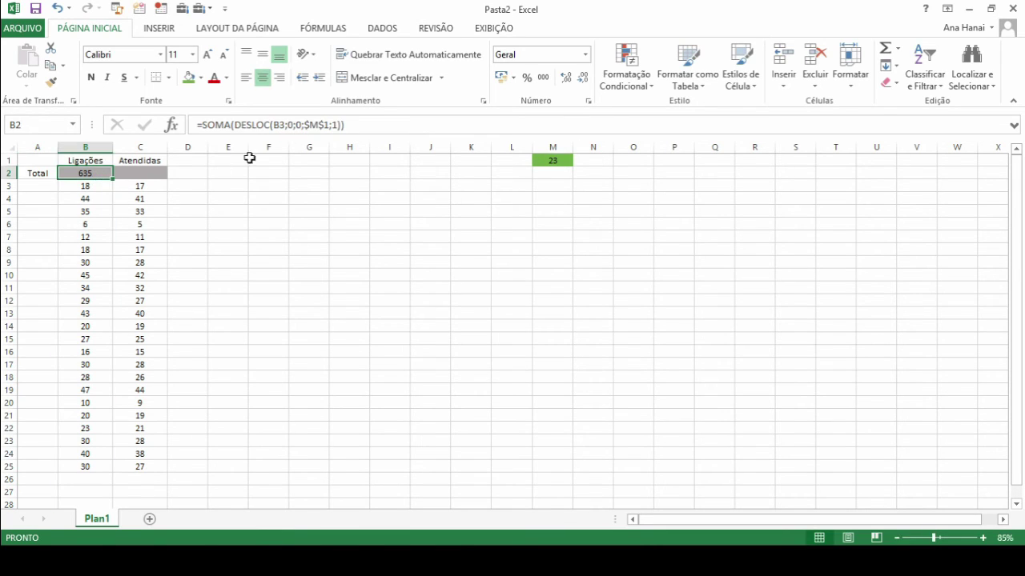
pyautogui.click(355, 125)
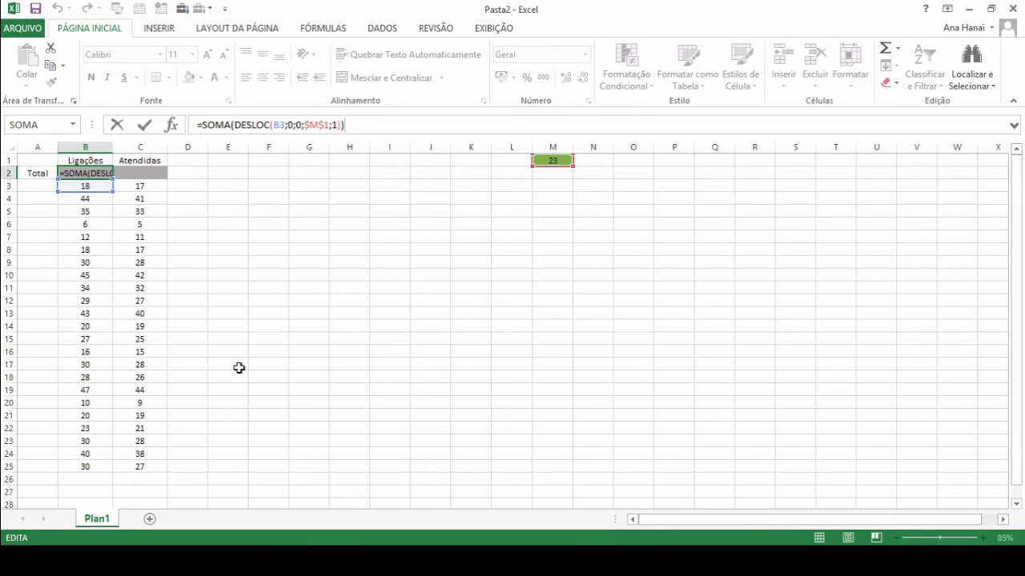
# - Confirm the SOMA and DESLOC formula in B2 and add a new Ligações value of 10 in B26
pyautogui.press('Return')
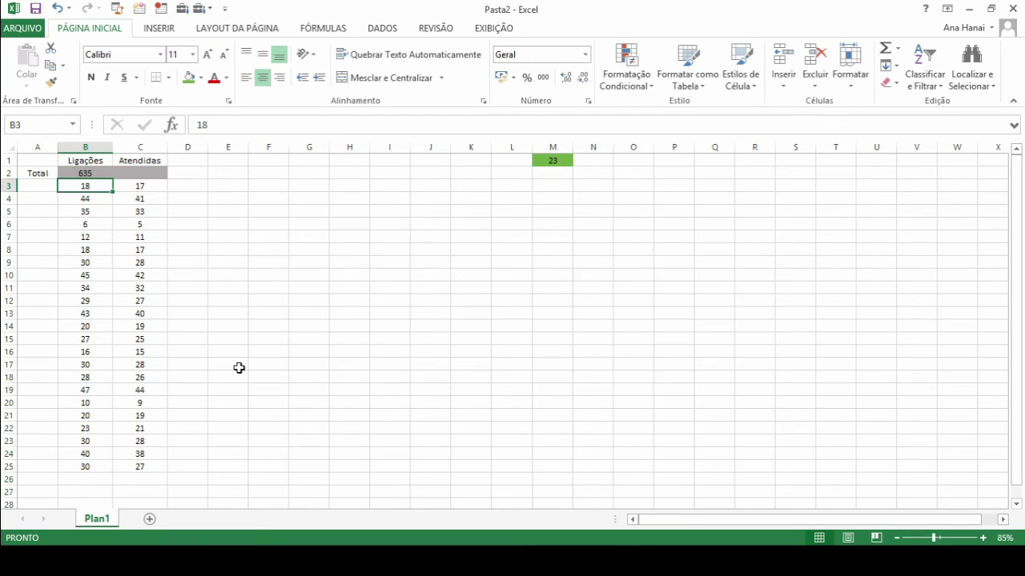
pyautogui.click(100, 476)
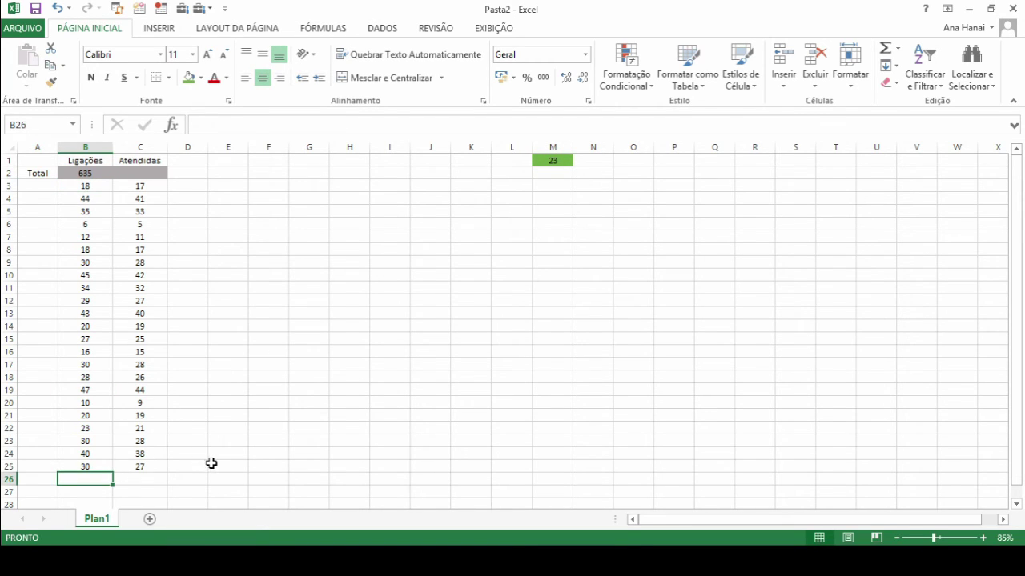
pyautogui.click(91, 173)
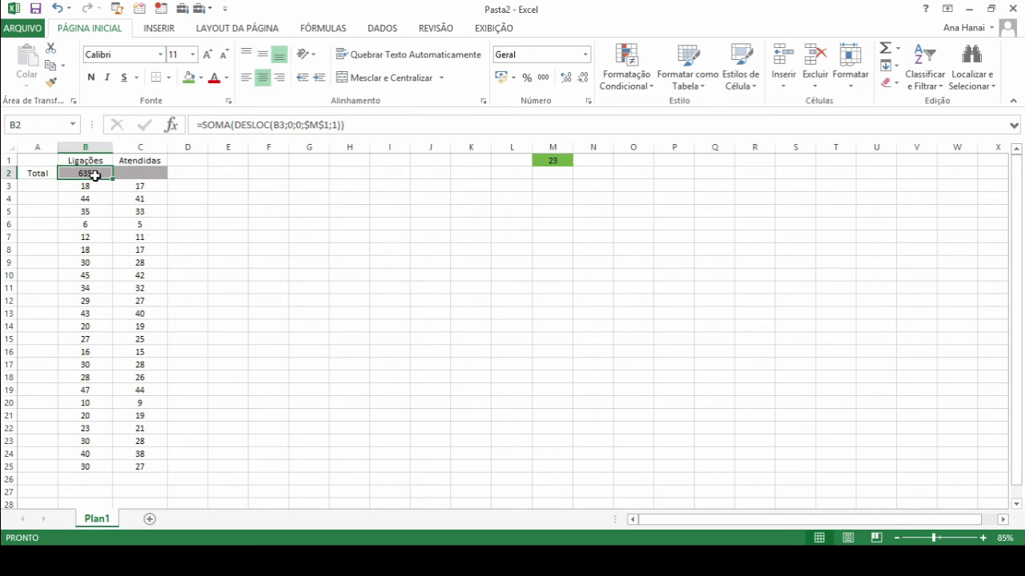
pyautogui.click(96, 480)
pyautogui.write('10')
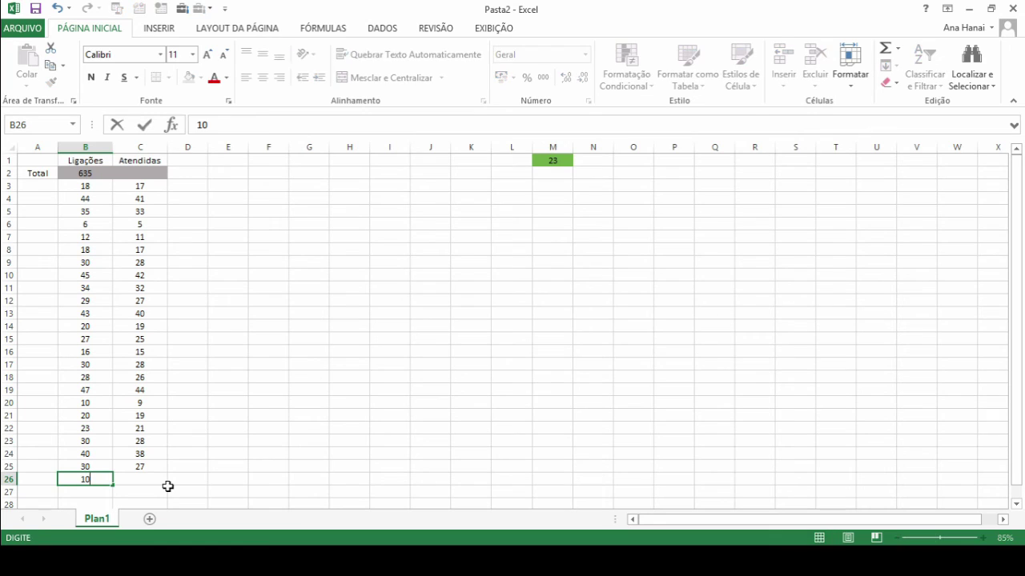
pyautogui.press('Return')
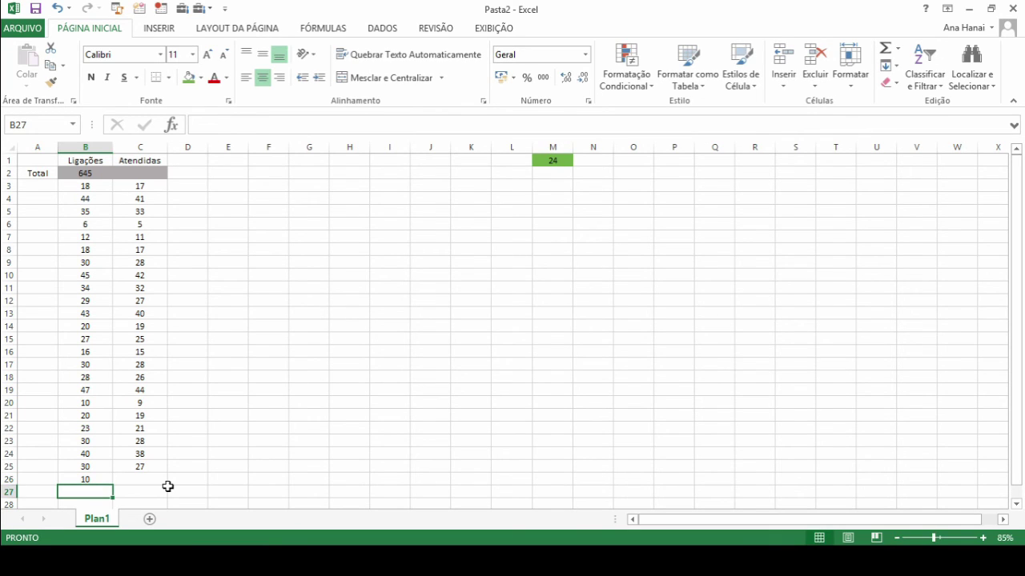
# - Examine how the new value in B26 feeds the CONT.VALORES count in M1 and the height argument of the B2 total
pyautogui.click(83, 173)
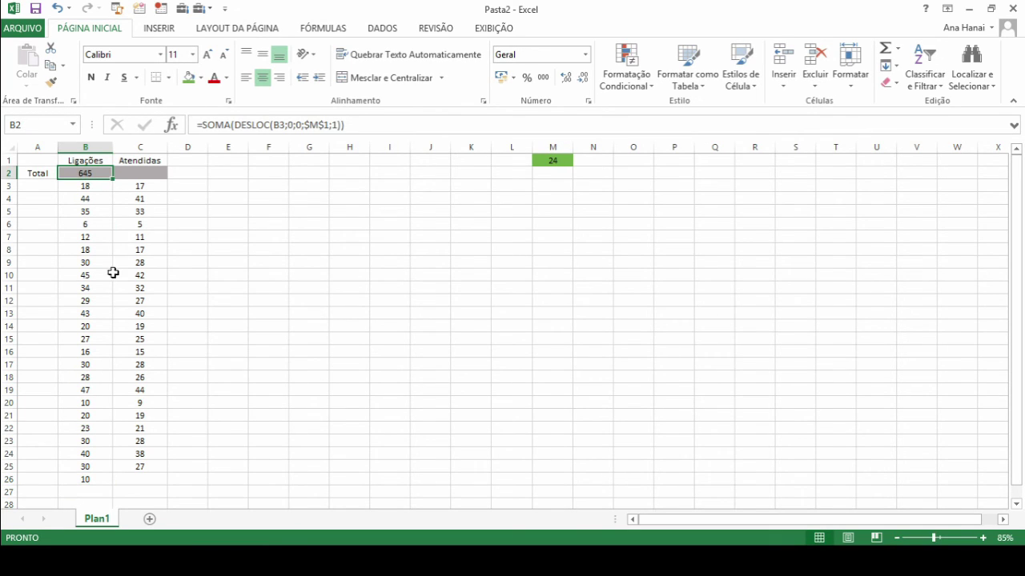
pyautogui.click(87, 480)
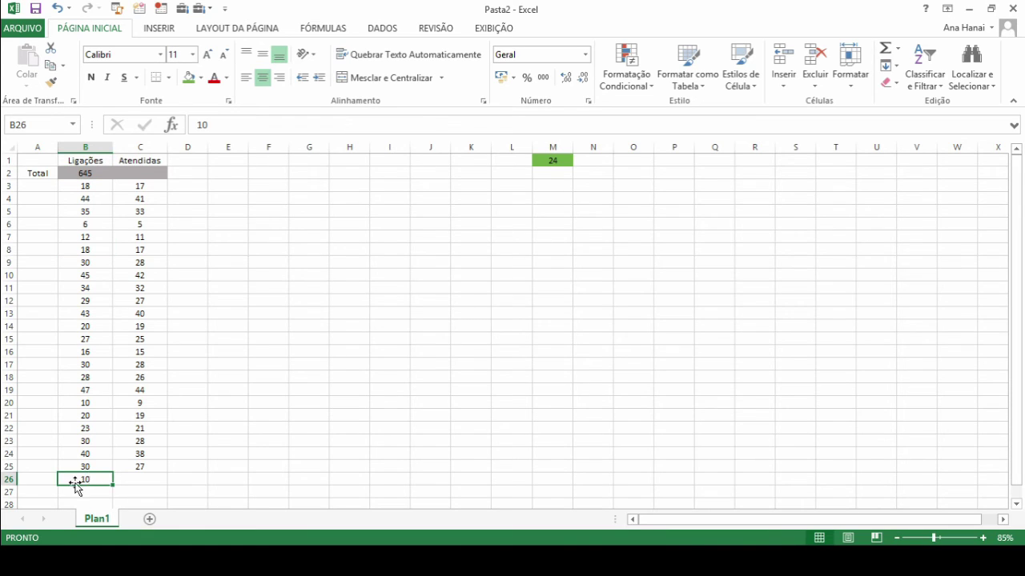
pyautogui.click(564, 160)
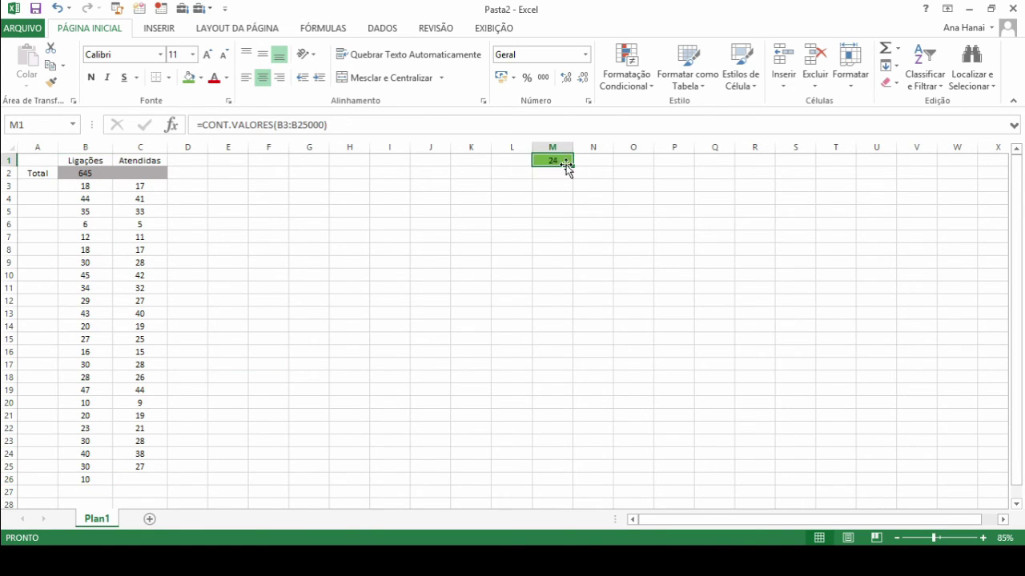
pyautogui.click(446, 122)
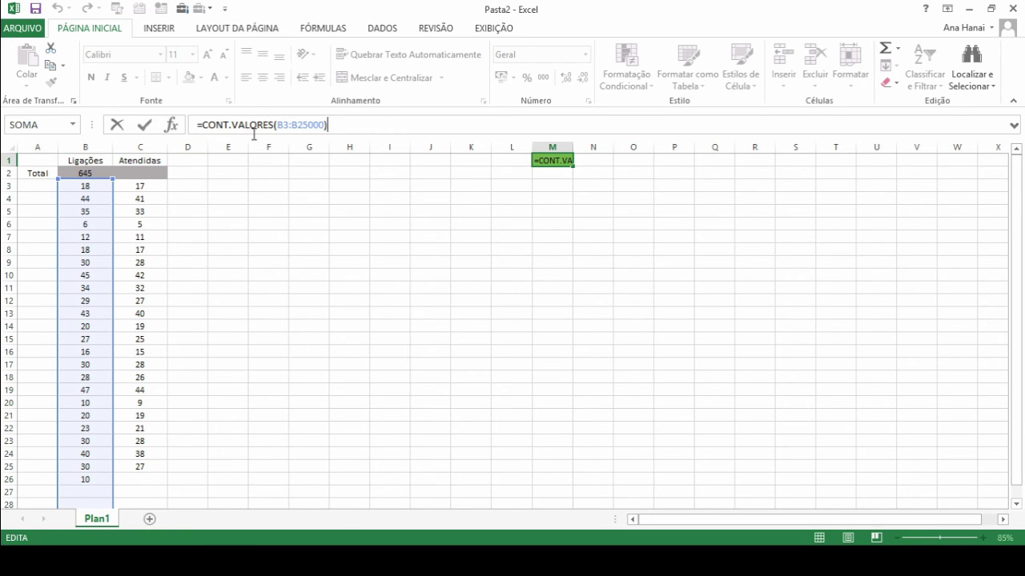
pyautogui.click(85, 172)
pyautogui.click(318, 126)
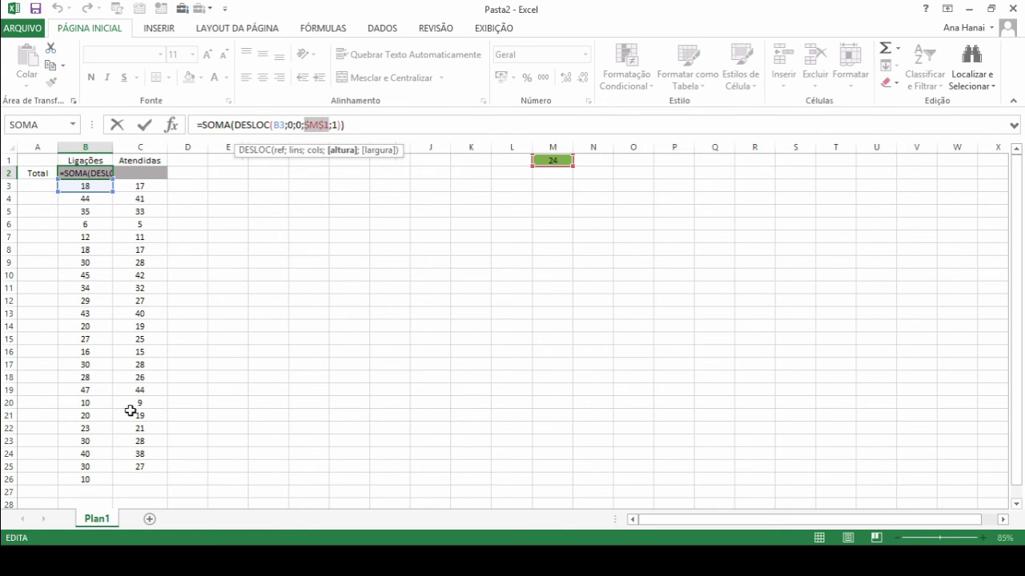
pyautogui.press('Return')
pyautogui.click(103, 479)
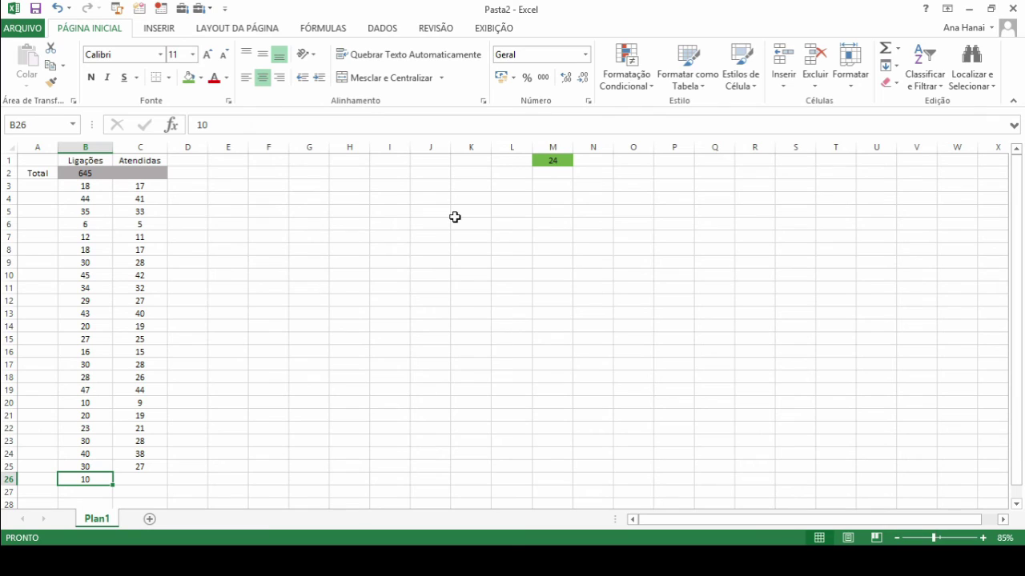
pyautogui.click(563, 160)
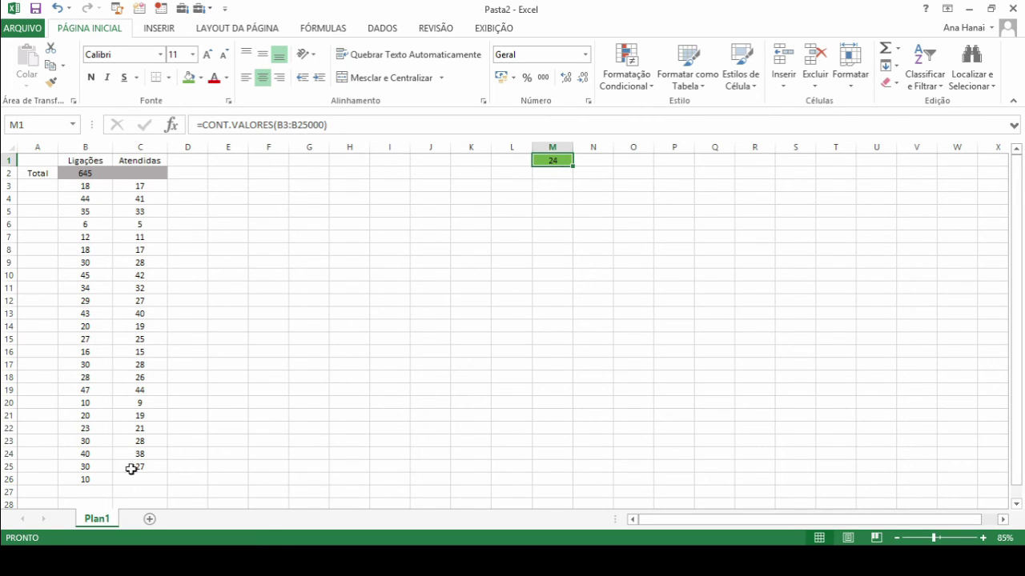
pyautogui.click(104, 478)
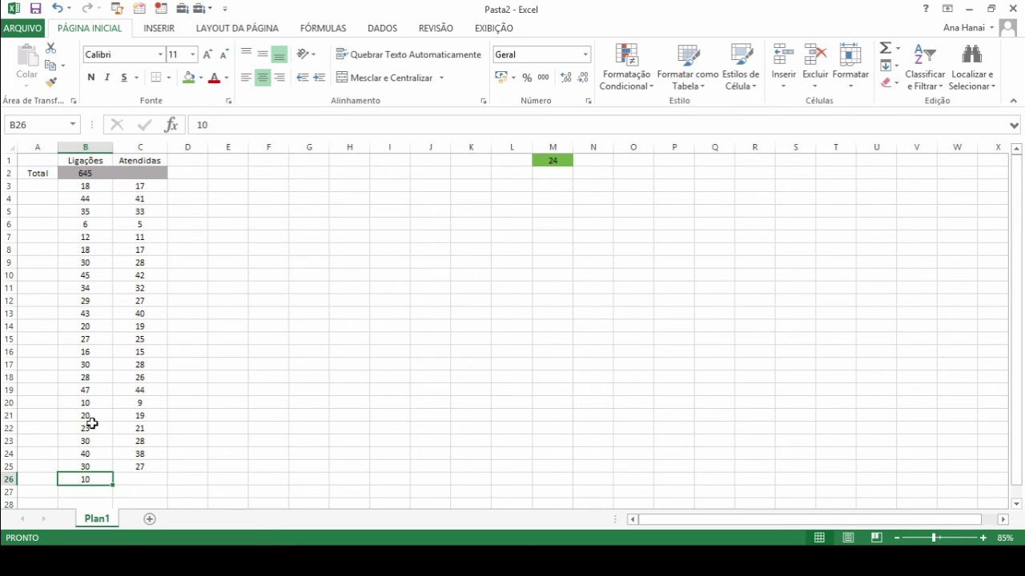
# - Clear the Ligações value in B16 and compare the sums of B3:B26 and B3:B25 with the total in B2
pyautogui.moveTo(92, 200); pyautogui.dragTo(96, 424)
pyautogui.click(93, 351)
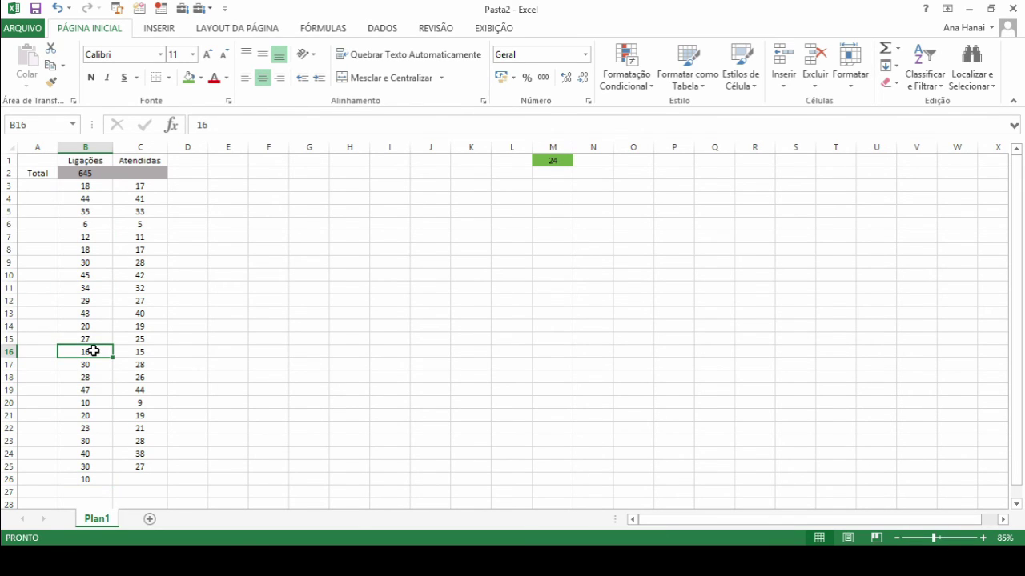
pyautogui.press('Delete')
pyautogui.click(564, 160)
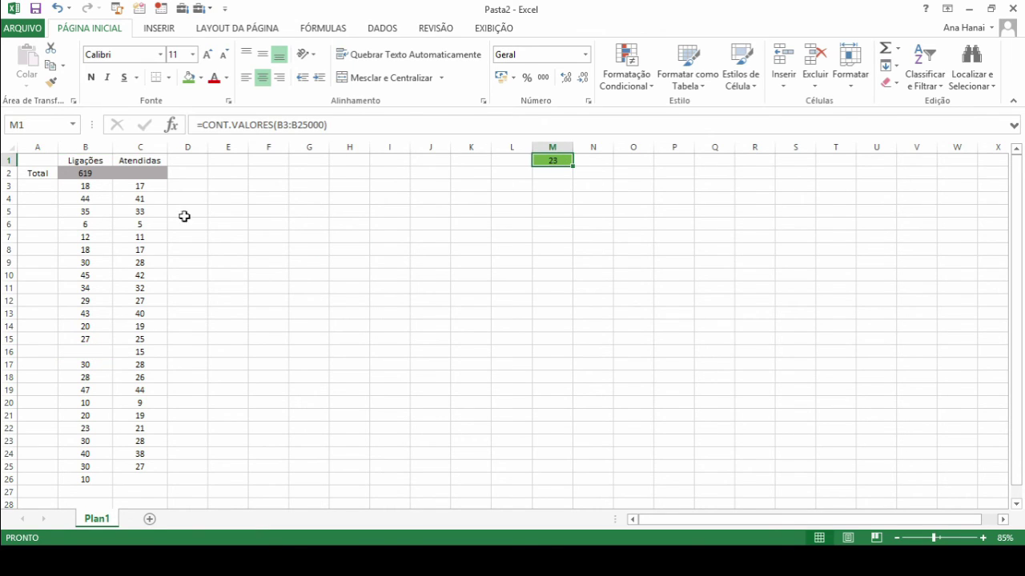
pyautogui.moveTo(100, 182); pyautogui.dragTo(96, 479)
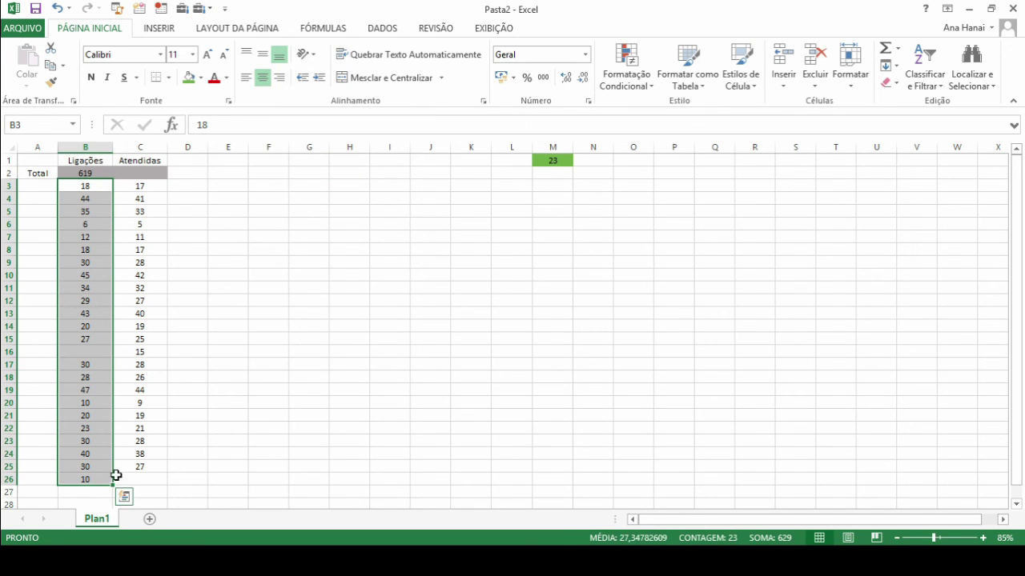
pyautogui.keyDown('shift'); pyautogui.click(100, 470); pyautogui.keyUp('shift')
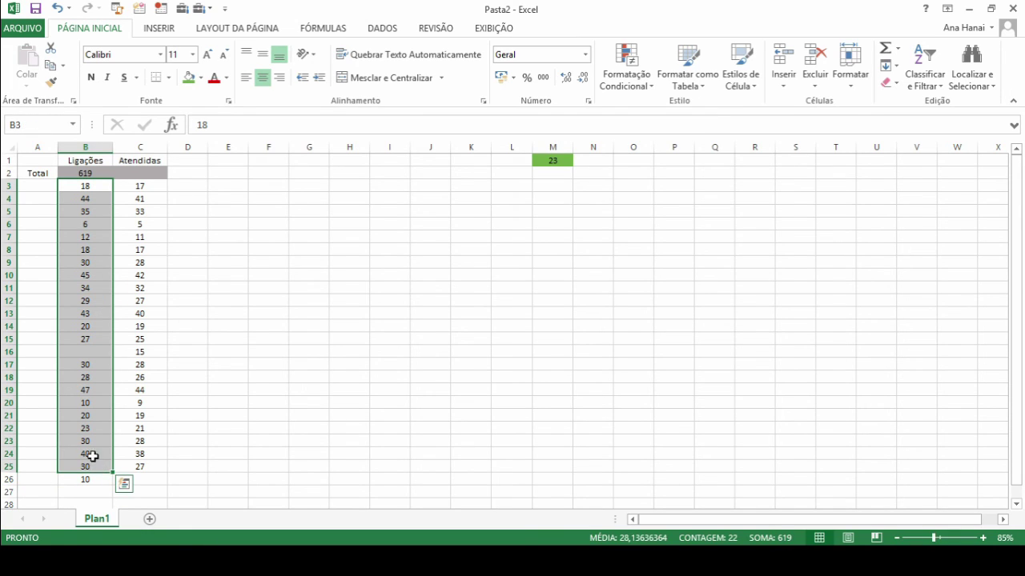
pyautogui.click(90, 479)
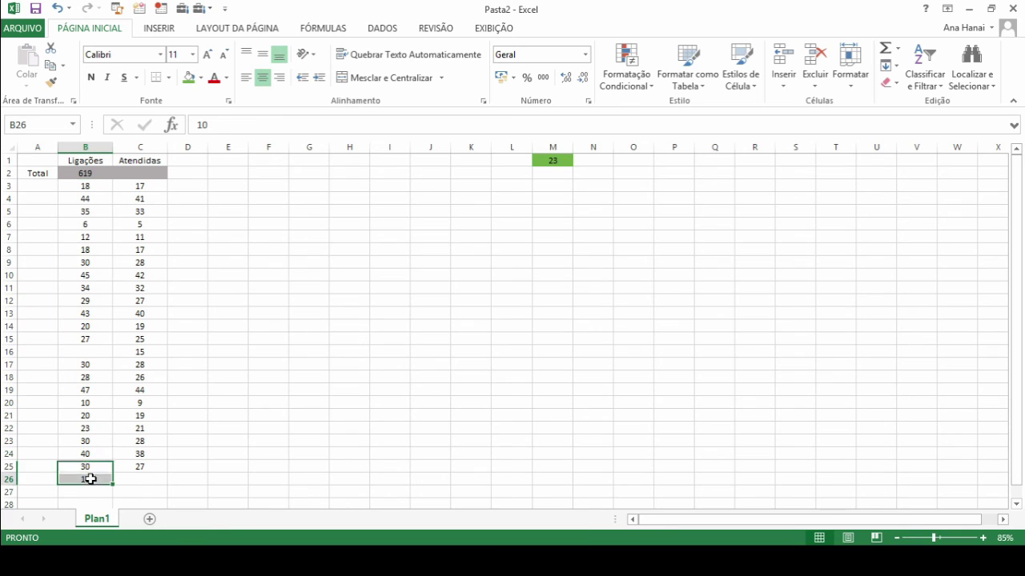
# - Try a dash and a 0 as placeholders in the empty Ligações cell B16
pyautogui.click(92, 349)
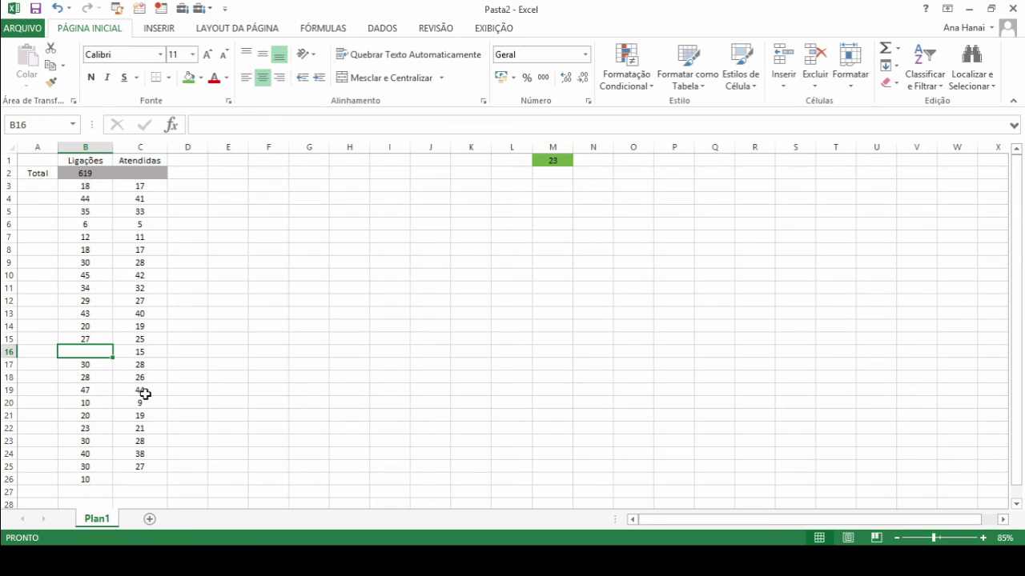
pyautogui.write('0')
pyautogui.press('Return')
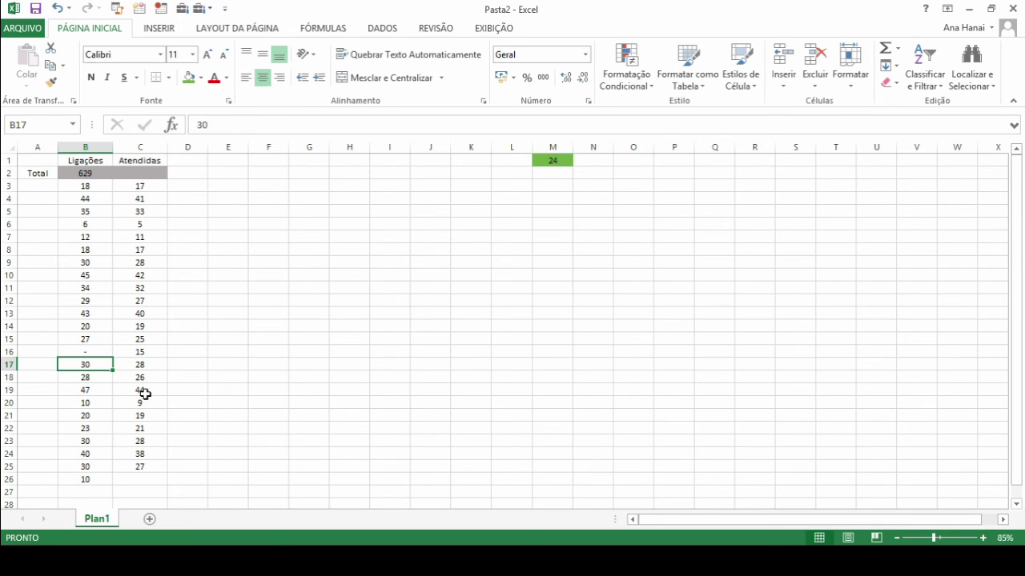
pyautogui.press('Up')
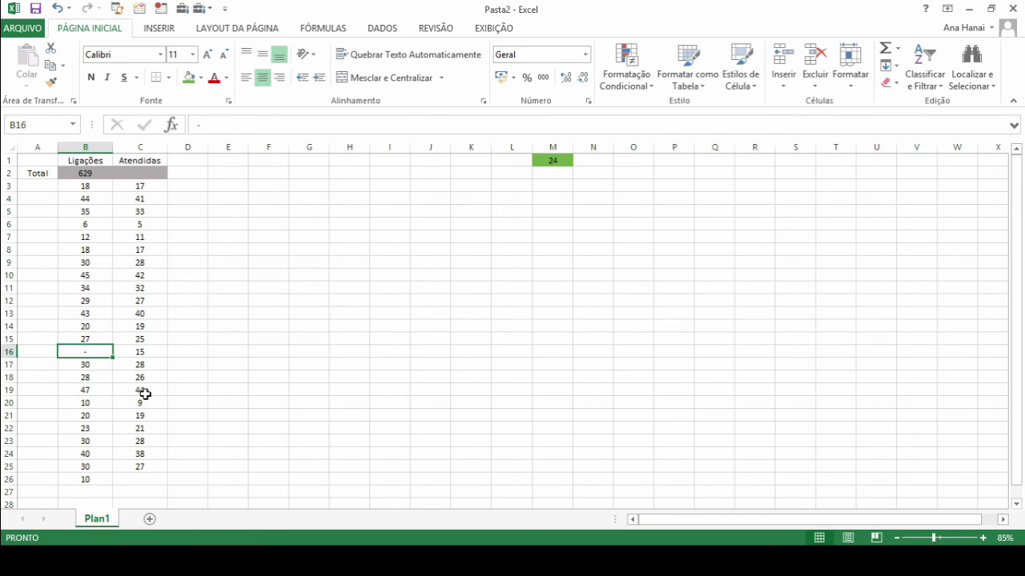
pyautogui.write('0')
pyautogui.press('Return')
# - Set the Ligações value in B16 to 30
pyautogui.press('Up')
pyautogui.write('30')
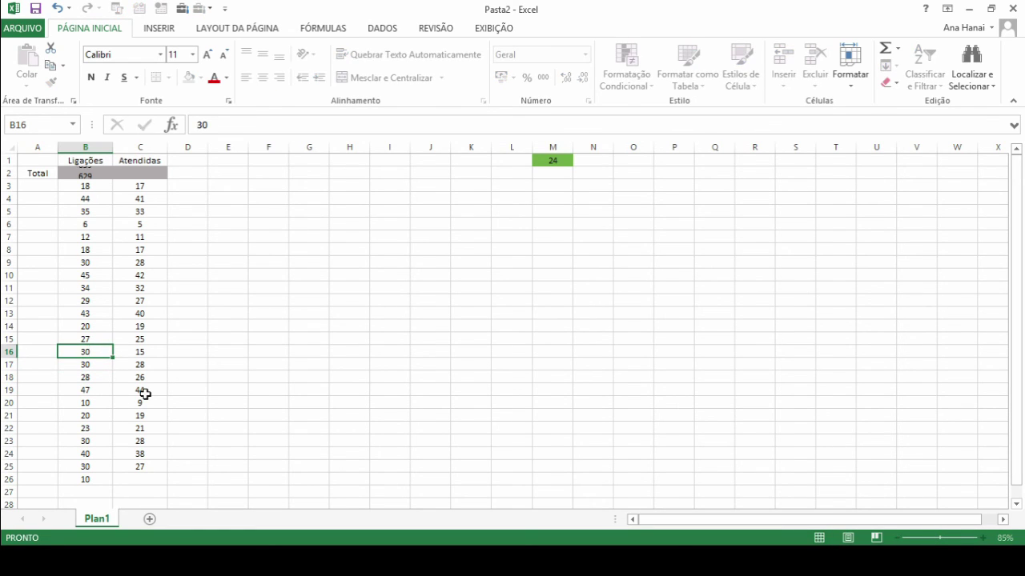
pyautogui.press('Return')
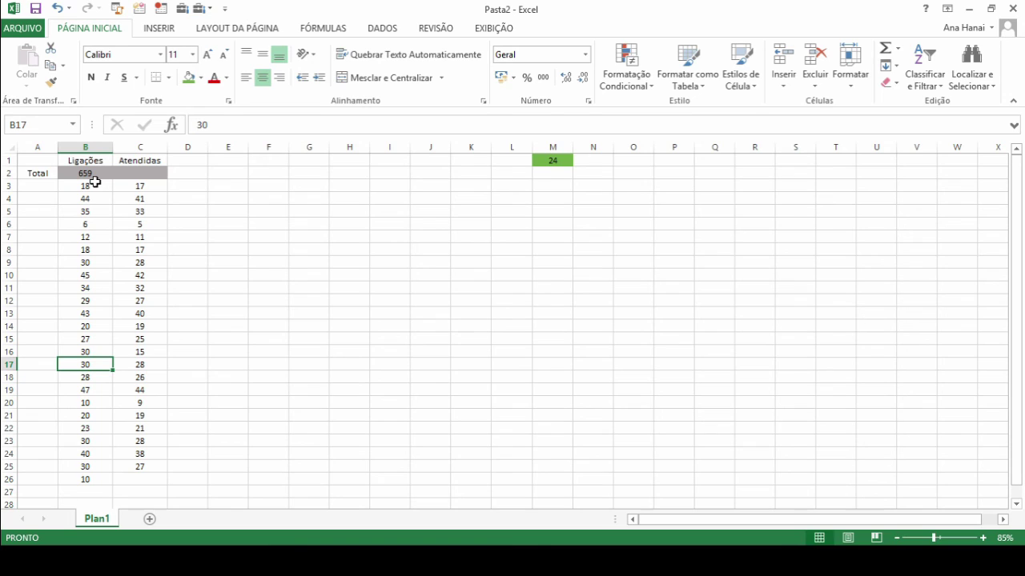
pyautogui.click(85, 352)
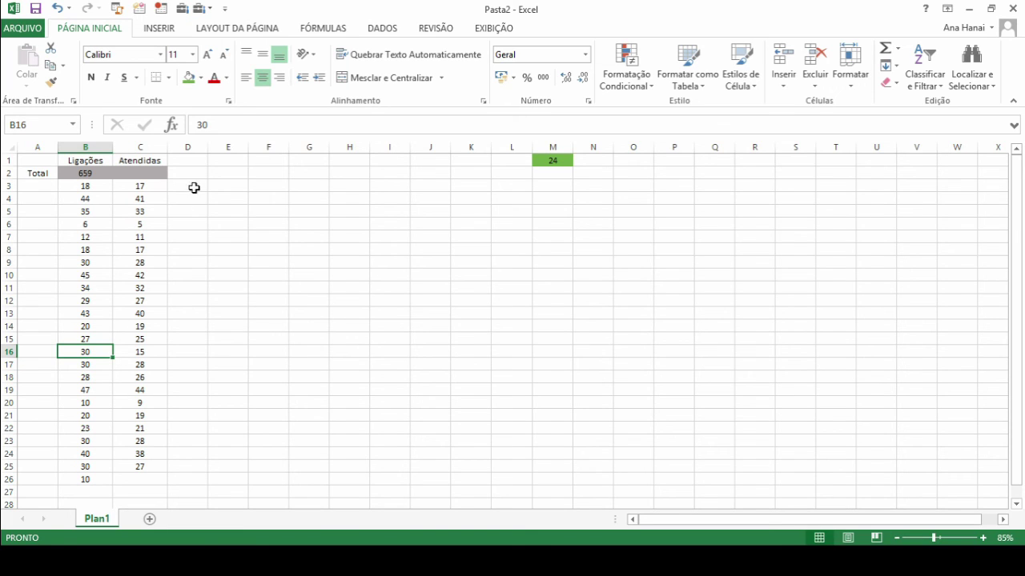
# - Review the Ligações column, the Atendidas total cell, the count range in M1 and the DESLOC arguments in B2
pyautogui.click(95, 144)
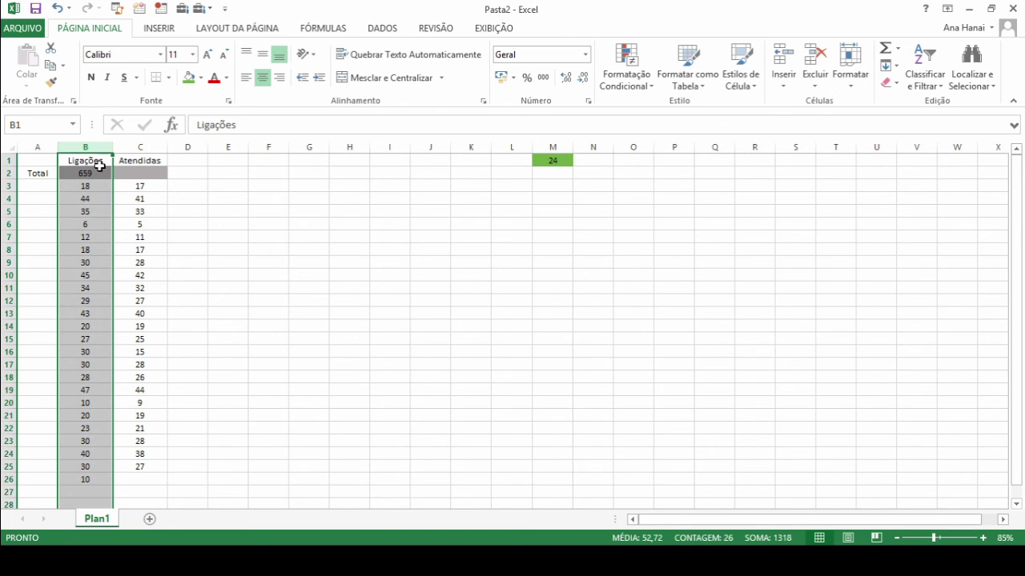
pyautogui.click(100, 188)
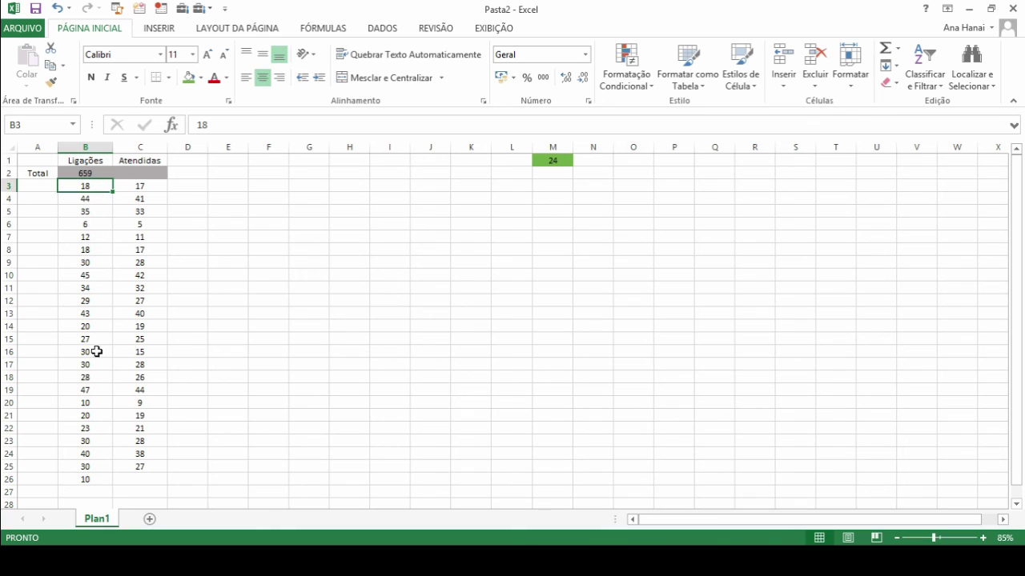
pyautogui.click(147, 171)
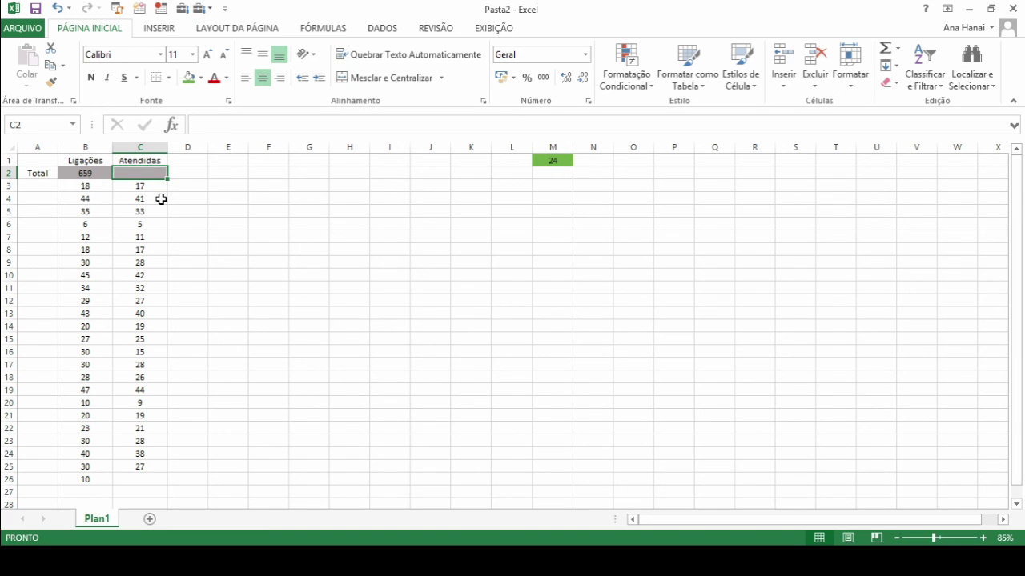
pyautogui.click(542, 160)
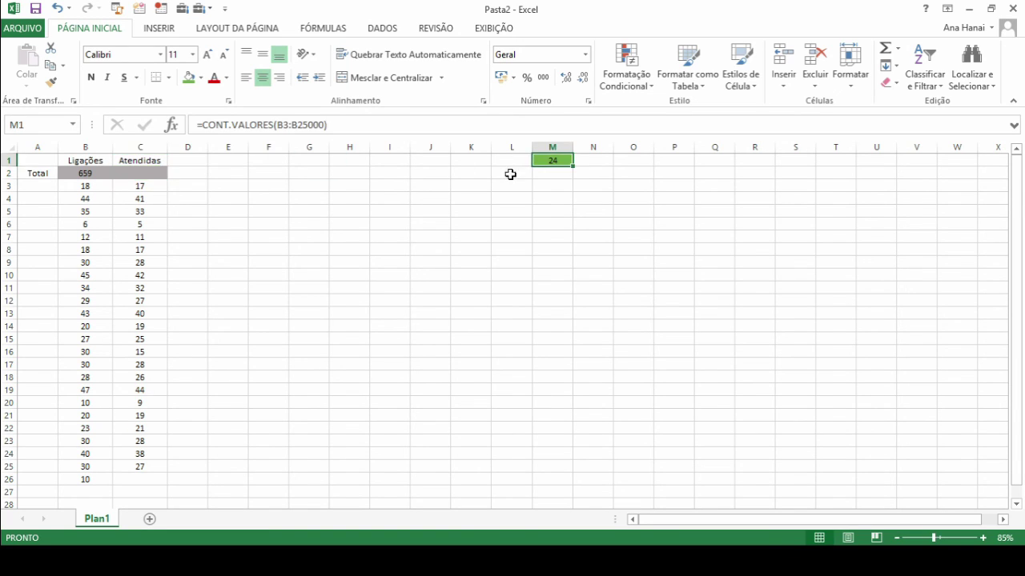
pyautogui.click(370, 124)
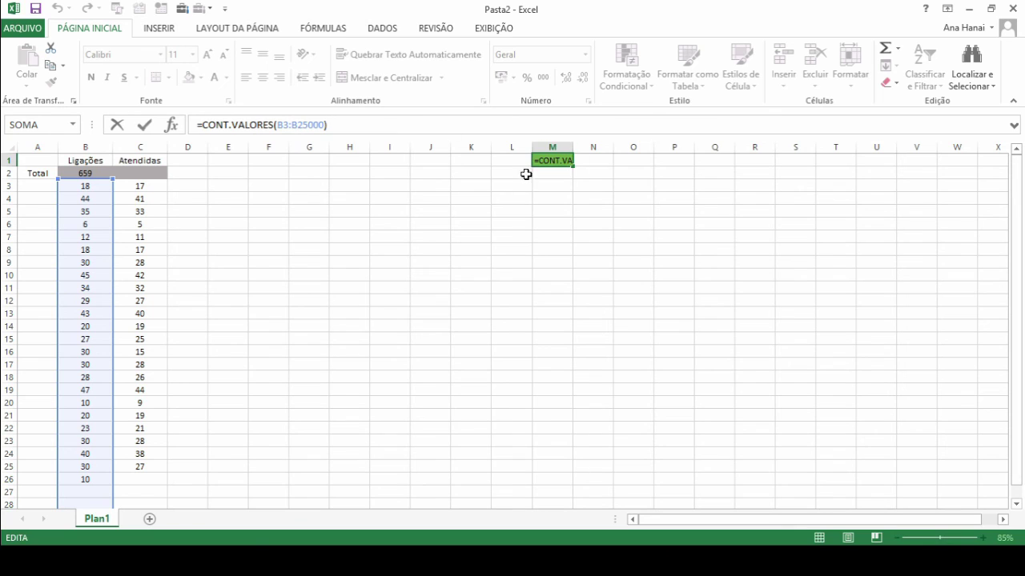
pyautogui.hotkey('ctrl', 'Return')
pyautogui.click(84, 172)
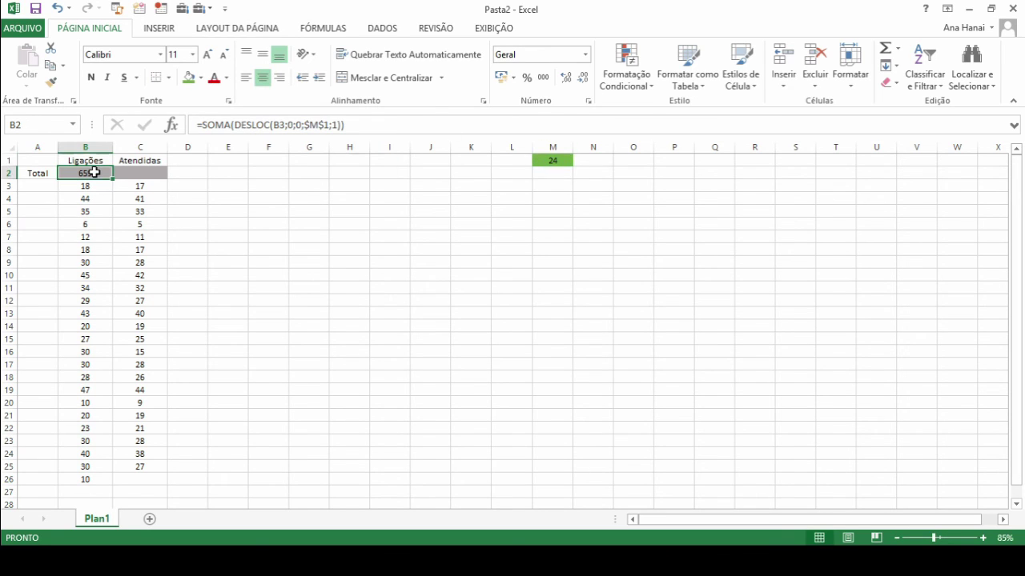
pyautogui.click(235, 126)
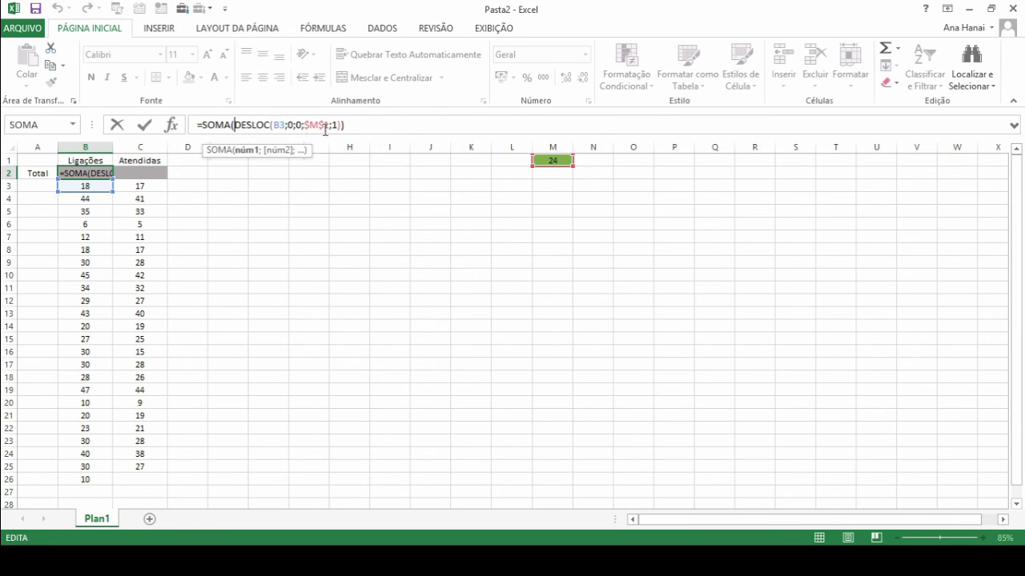
pyautogui.hotkey('ctrl', 'Return')
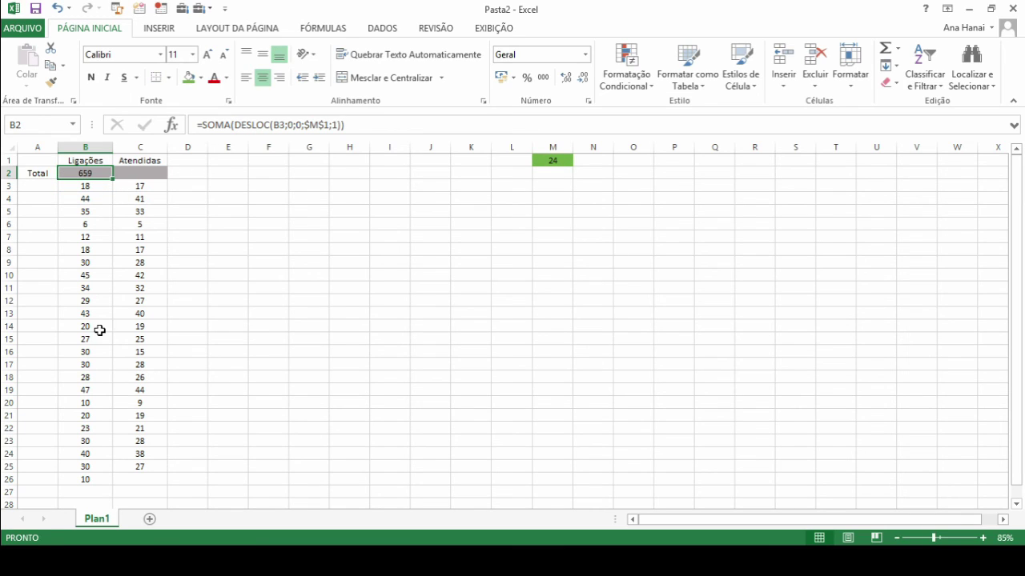
pyautogui.click(89, 477)
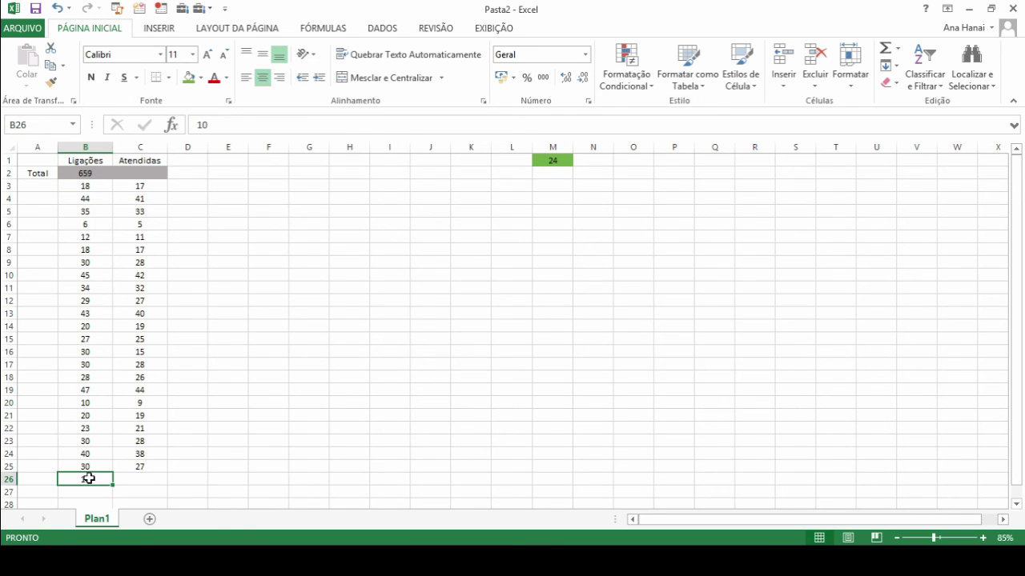